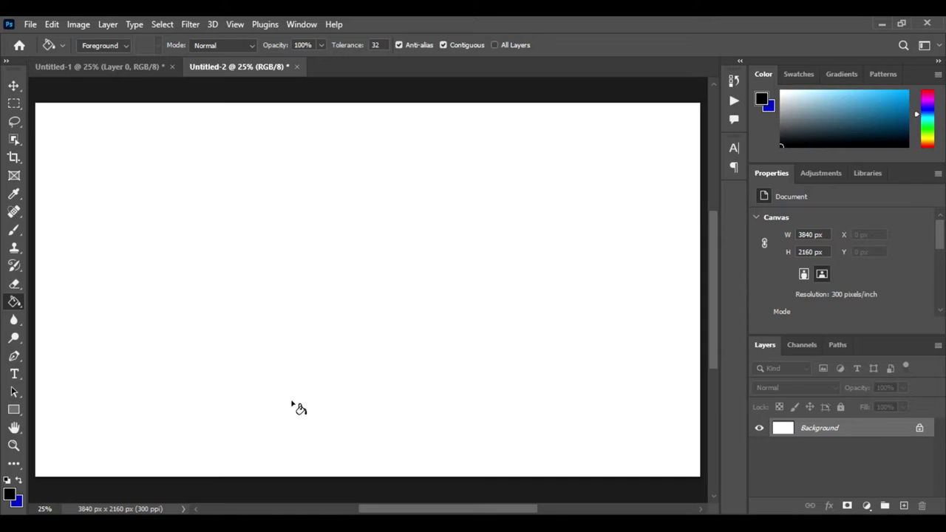
Step: Drag the black Lenovo logo from Untitled-1 into the white Untitled-2 document
left_click(124, 65)
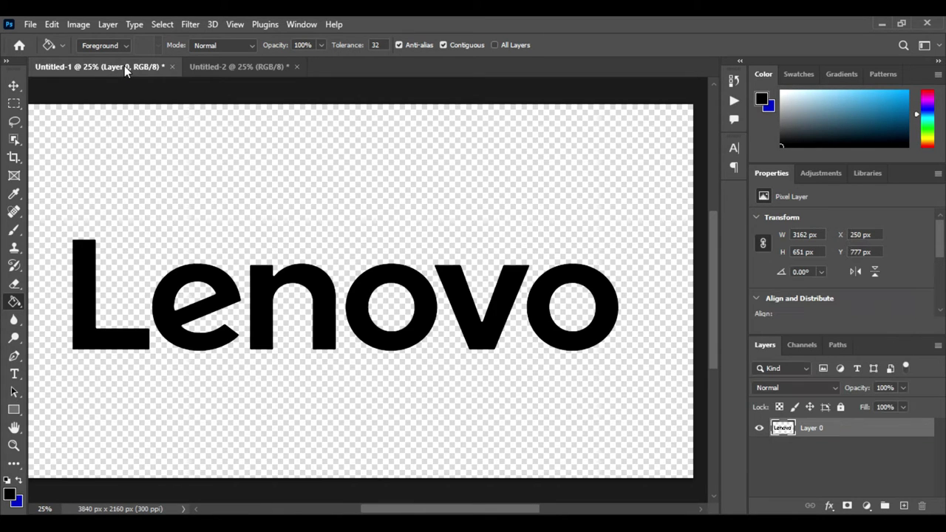
left_click(14, 86)
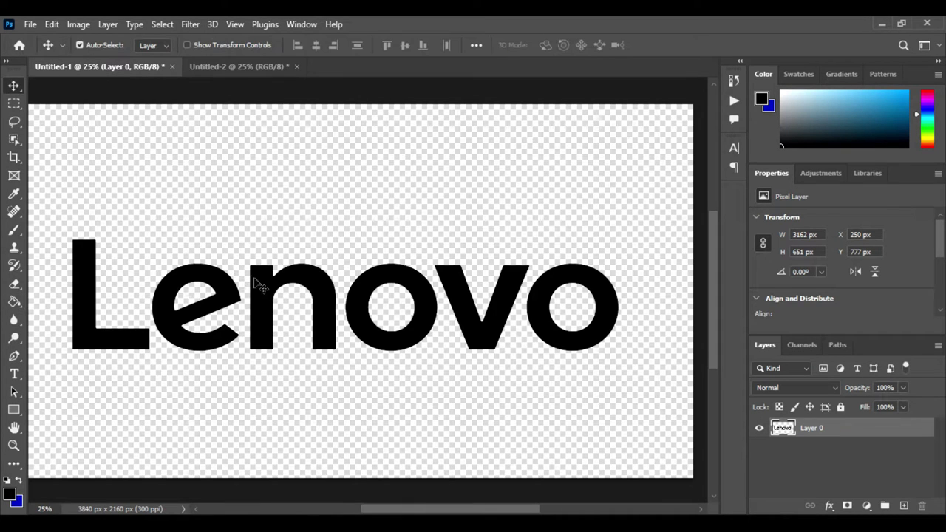
mouse_move(250, 281)
left_mouse_down()
mouse_move(228, 89)
mouse_move(243, 144)
left_mouse_up()
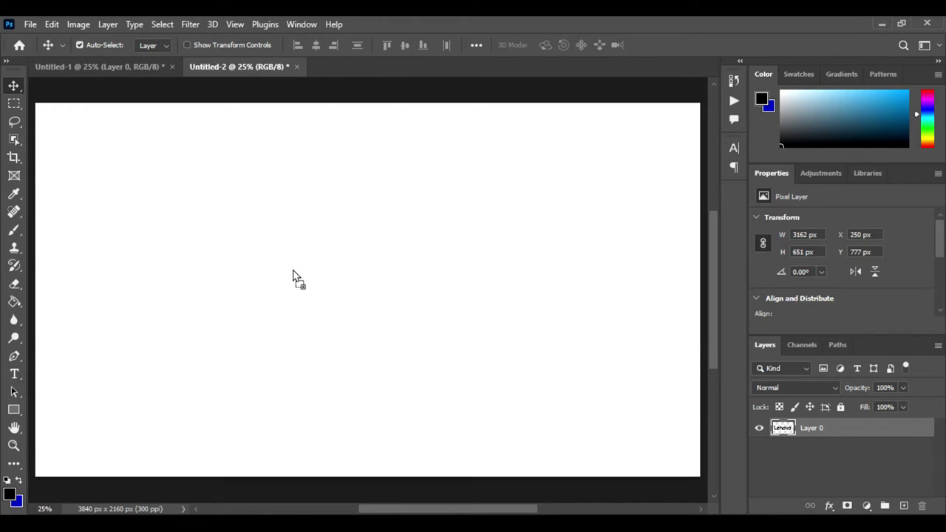
left_click_drag(293, 277, 345, 282)
Step: Scale the logo to about 110% (3490×718 px), centre it and commit
key("ctrl+t")
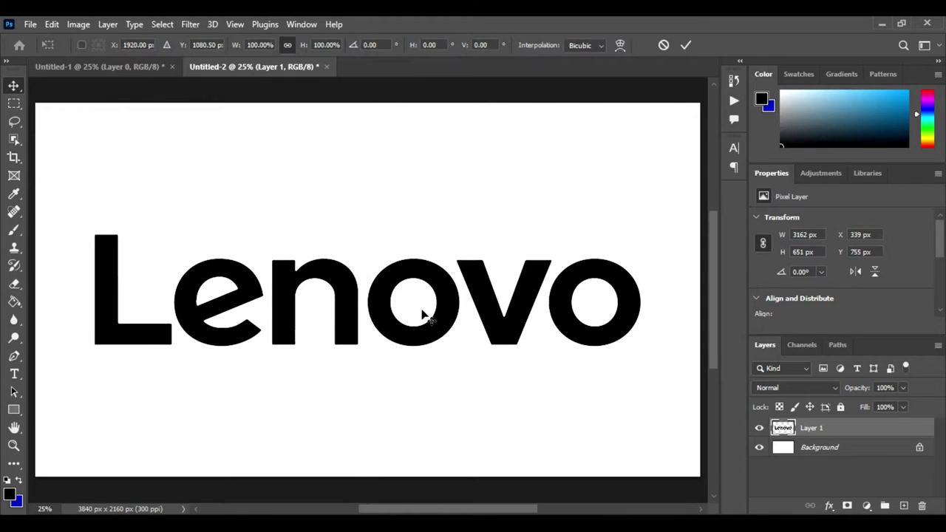
left_click_drag(644, 289, 672, 295)
mouse_move(448, 330)
left_mouse_down()
mouse_move(460, 295)
mouse_move(440, 328)
left_mouse_up()
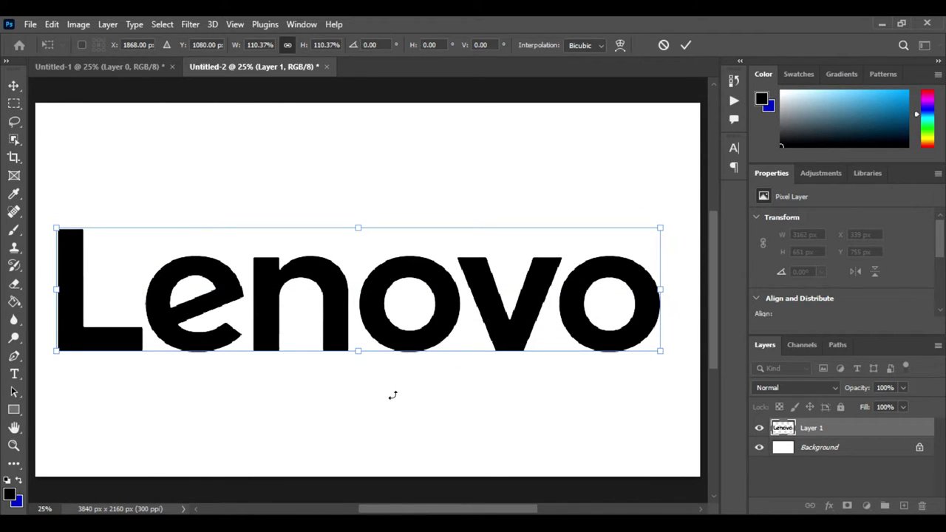
key("Return")
key("ctrl+plus")
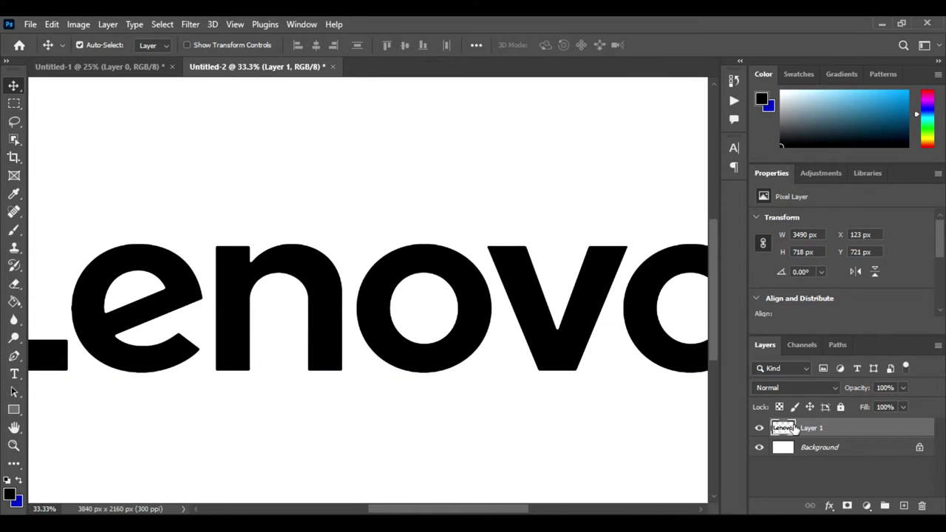
Step: Fill a new Layer 2 with black, then select the Lenovo letters from Layer 1
left_click(900, 507)
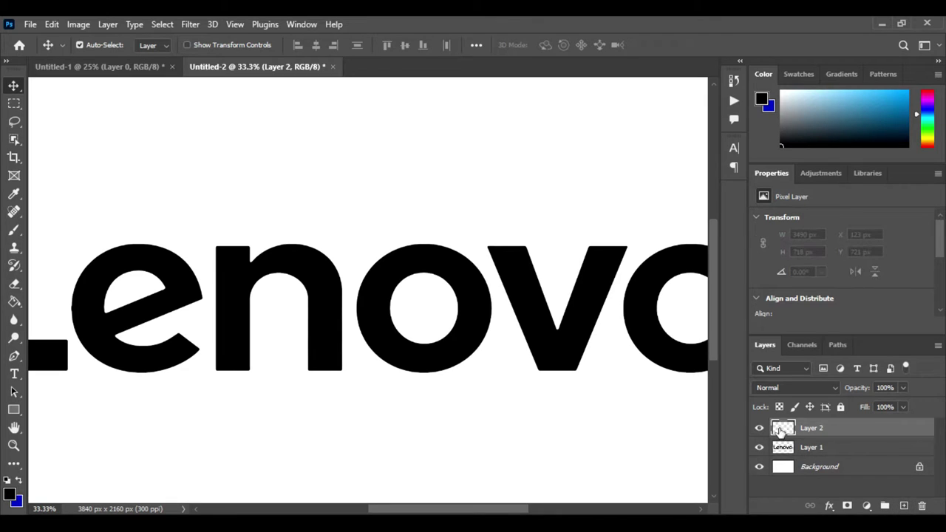
left_click(10, 493)
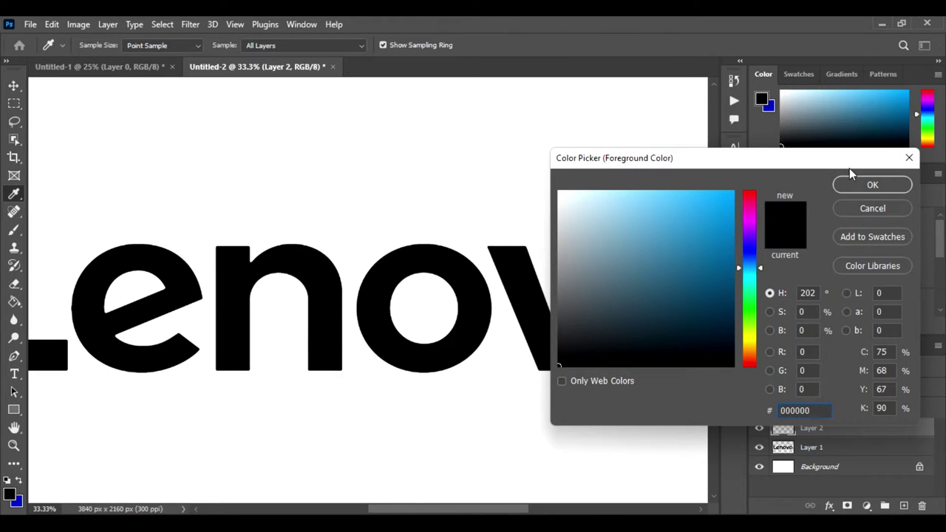
left_click(855, 188)
left_click(13, 301)
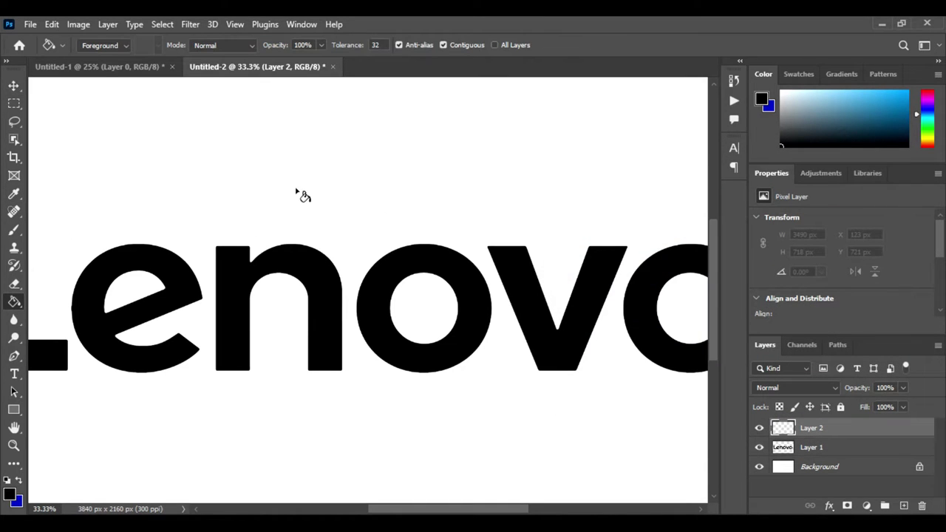
left_click(311, 191)
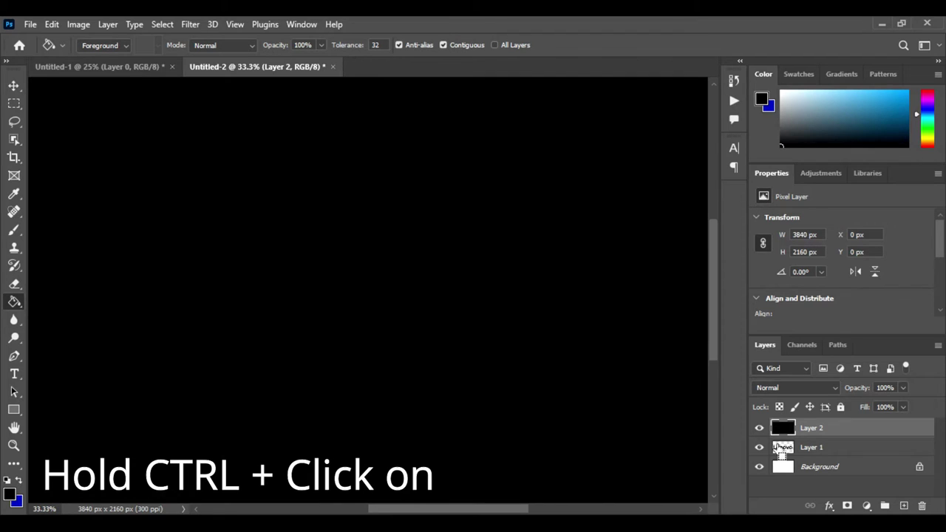
left_click(777, 448, "ctrl")
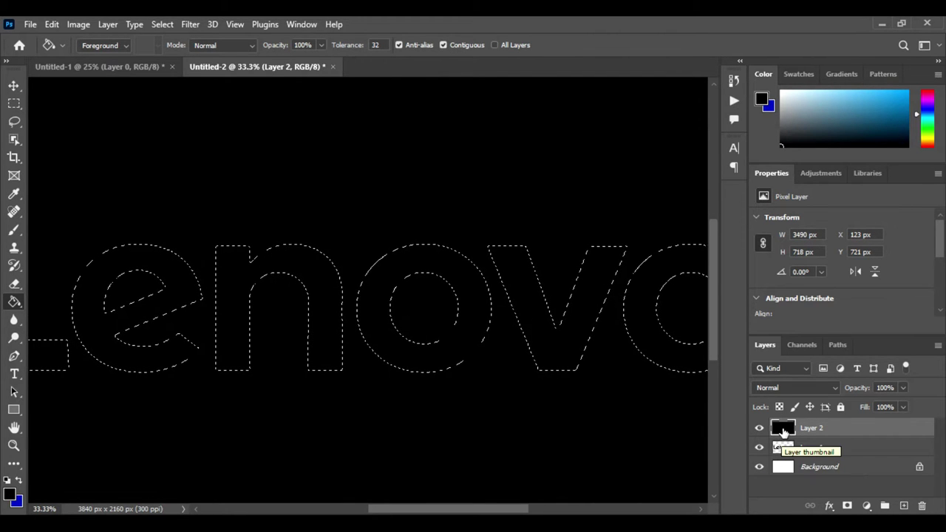
Step: Mask Layer 2 to the Lenovo selection, hide Layer 1 and view the mask on canvas
left_click(846, 506)
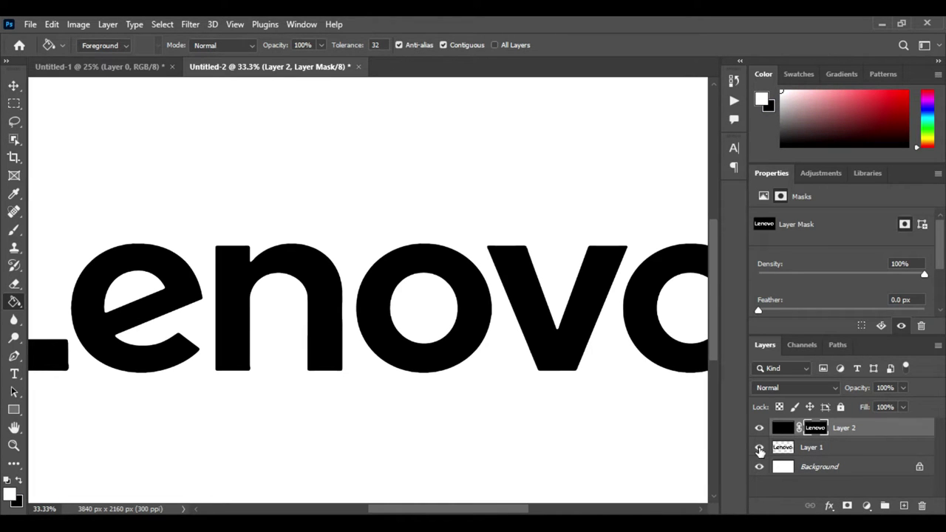
left_click(759, 449)
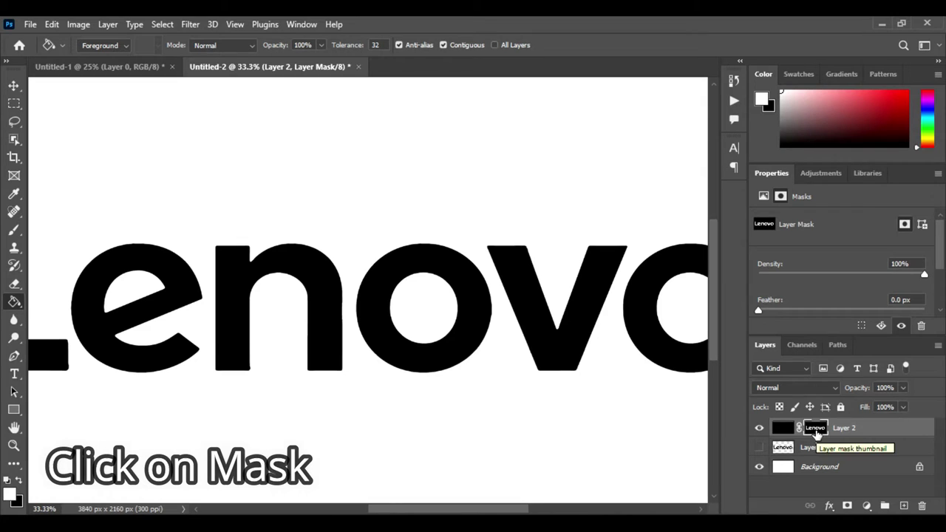
left_click(816, 428, "alt")
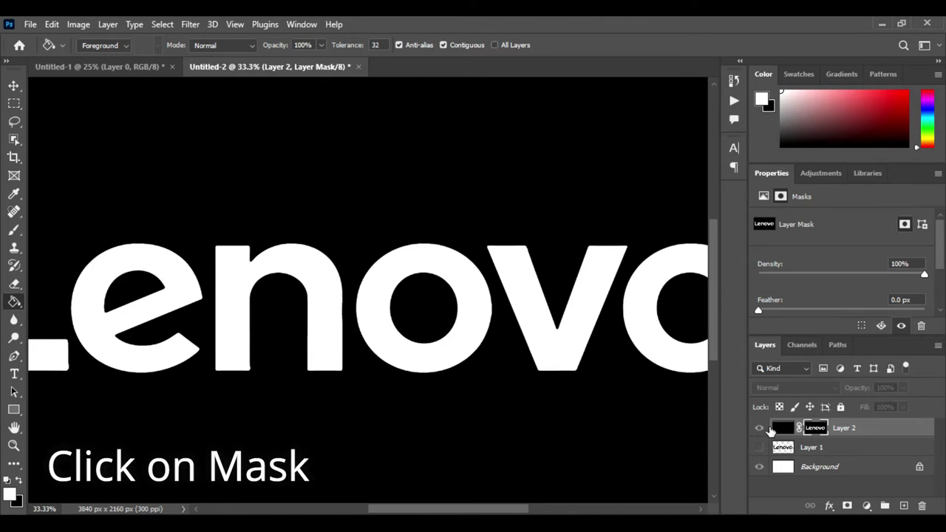
key("ctrl+minus")
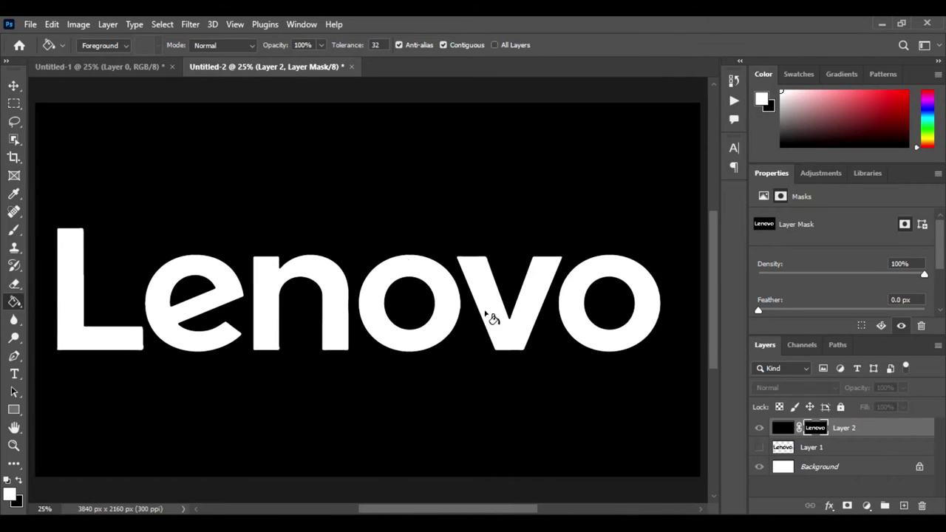
left_click(181, 24)
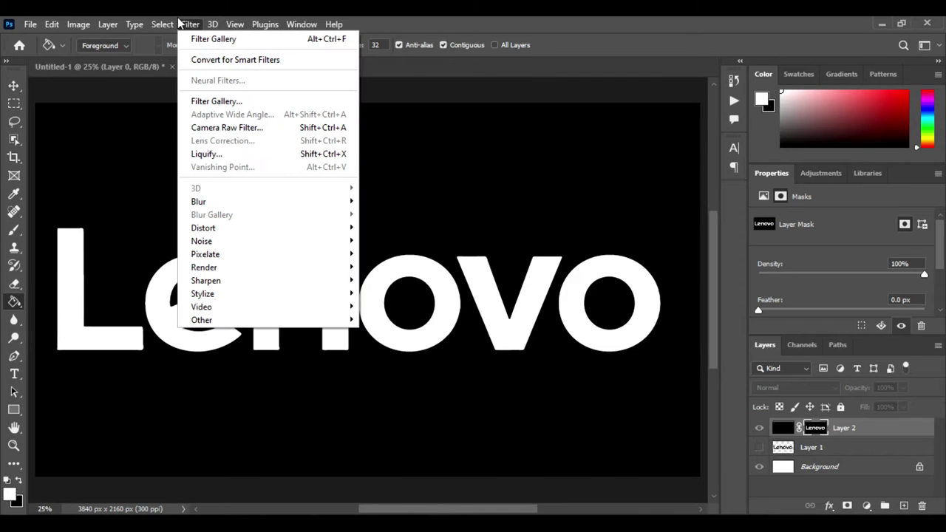
Step: Apply the Brush Strokes > Spatter filter to the mask with Spray Radius 19, Smoothness 15
left_click(209, 102)
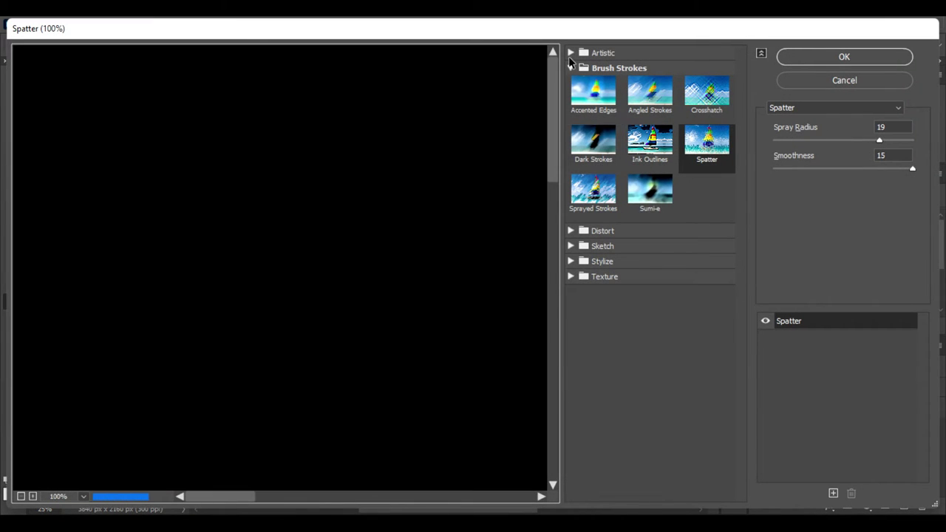
left_click(570, 68)
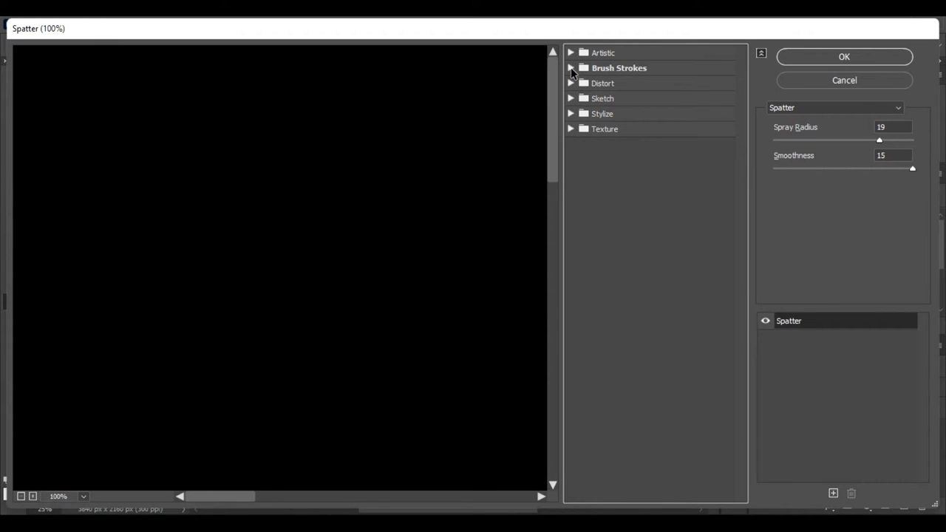
left_click(571, 68)
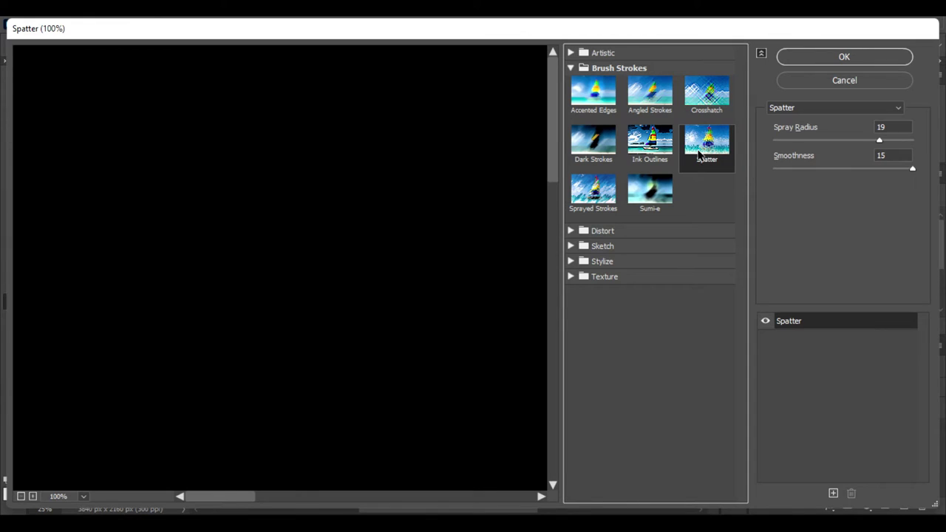
mouse_move(481, 327)
left_mouse_down()
mouse_move(318, 94)
mouse_move(194, 90)
left_mouse_up()
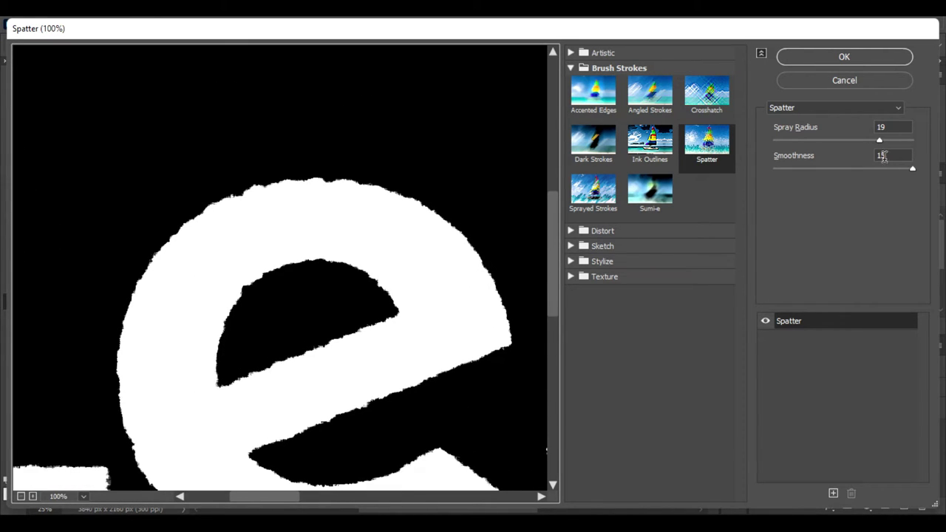
double_click(884, 127)
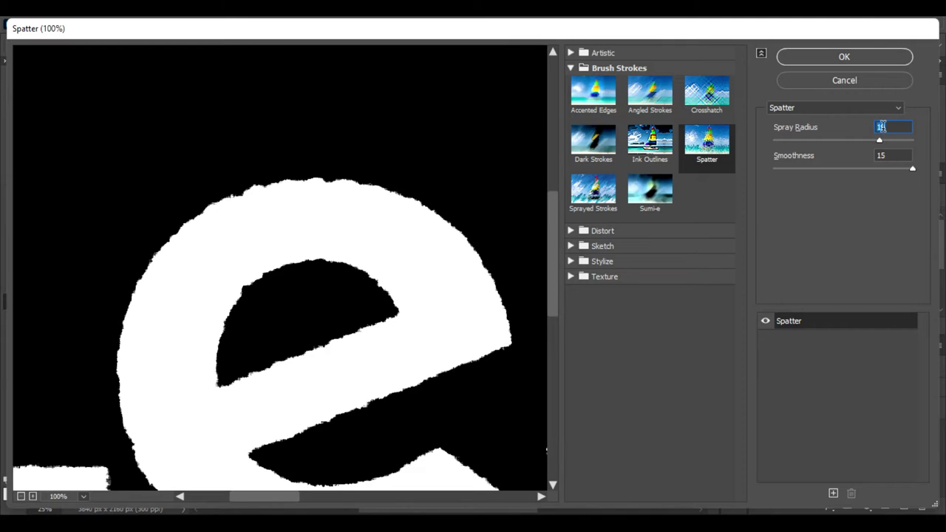
type("15")
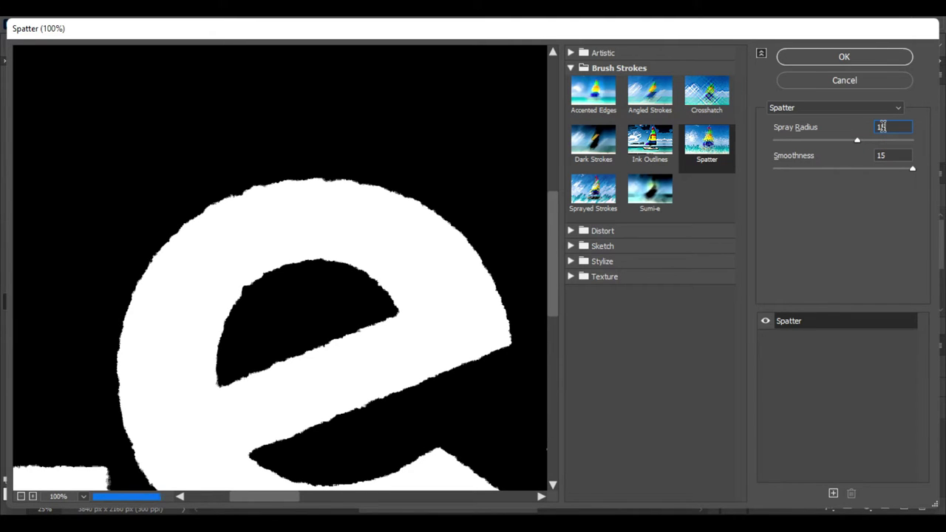
type("19")
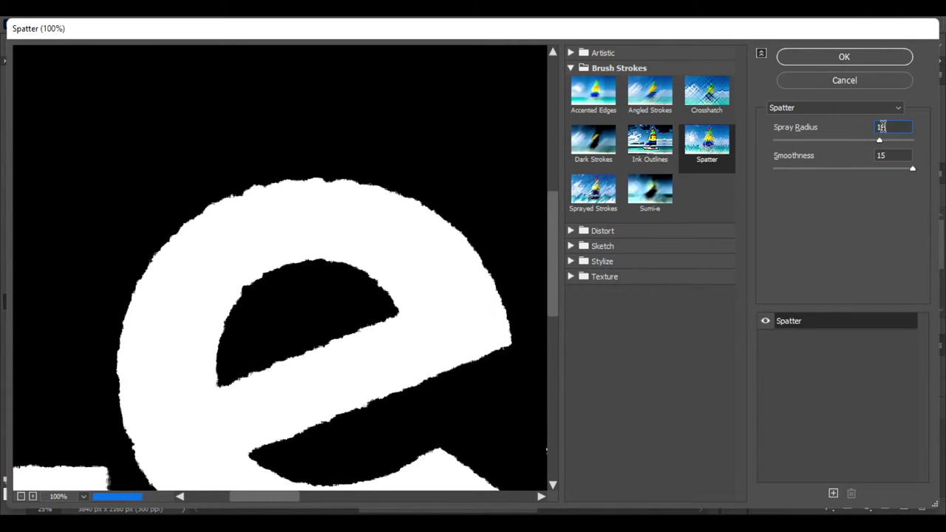
left_click(878, 52)
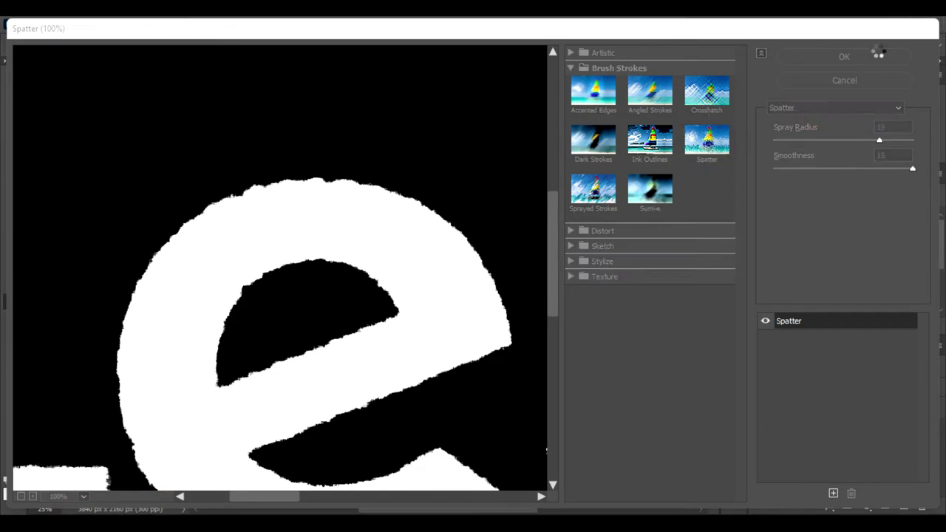
key("ctrl+plus")
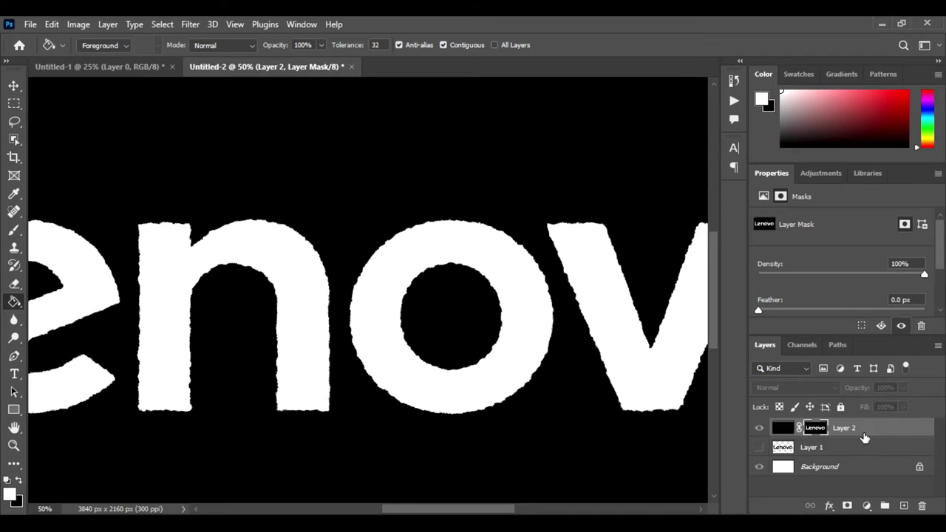
Step: Apply Filter Gallery's Sketch > Stamp to the mask with Light/Dark Balance 14, Smoothness 12
left_click(190, 25)
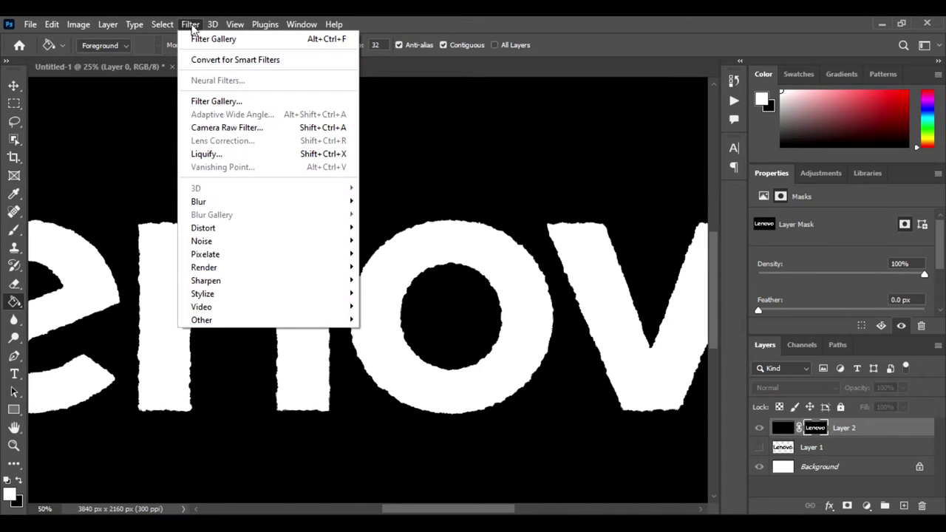
left_click(217, 102)
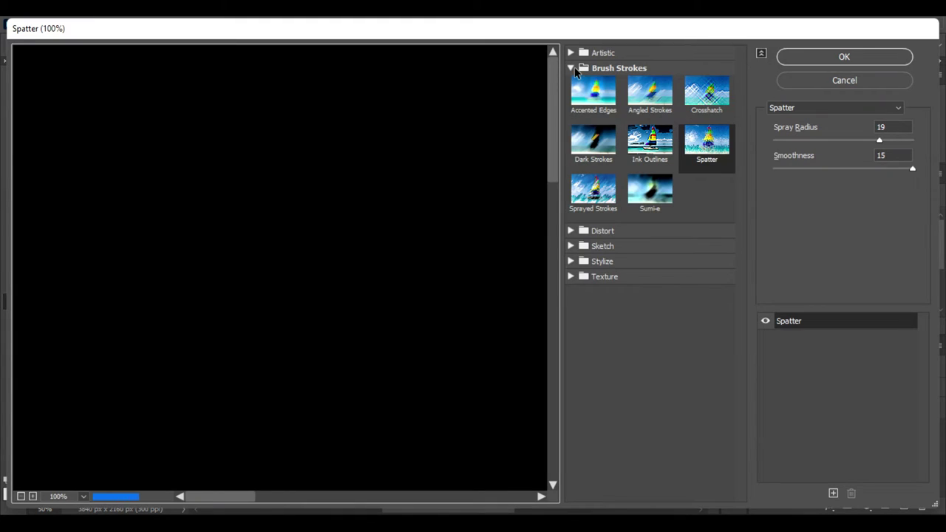
left_click(573, 67)
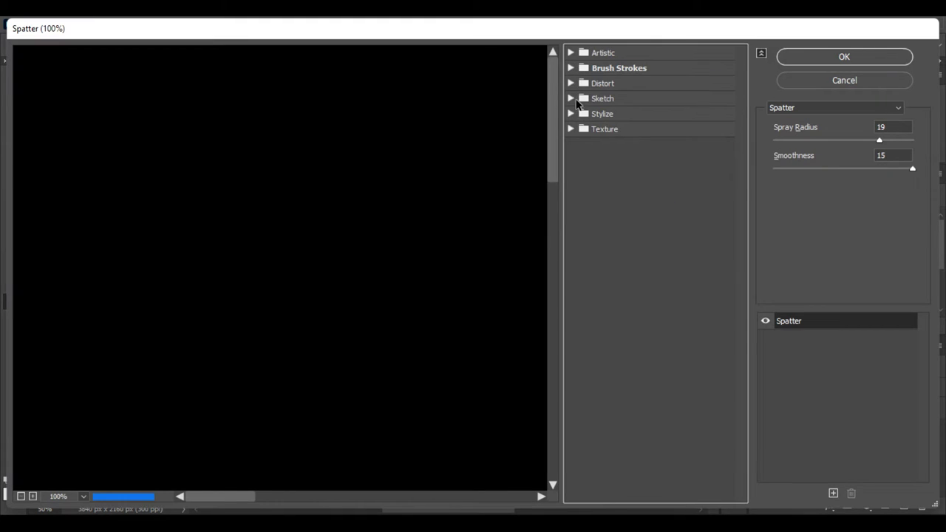
left_click(571, 98)
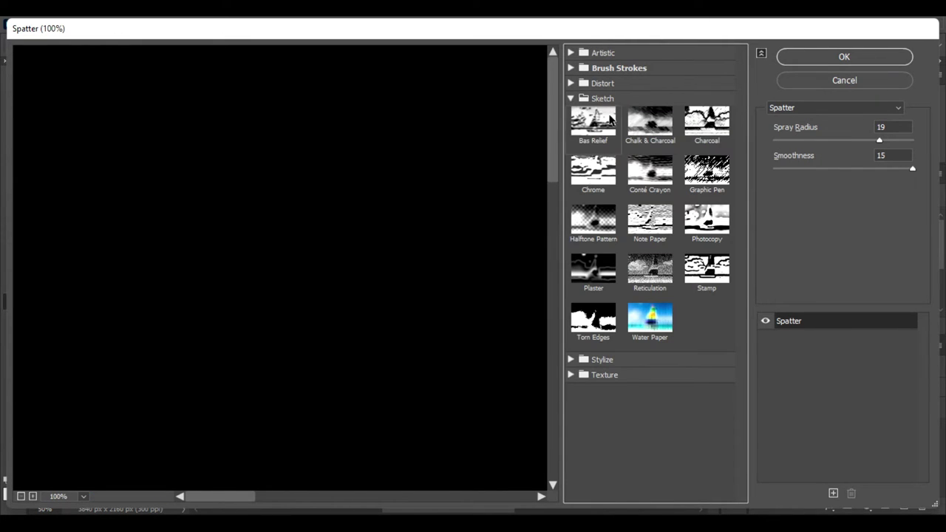
left_click_drag(465, 344, 263, 205)
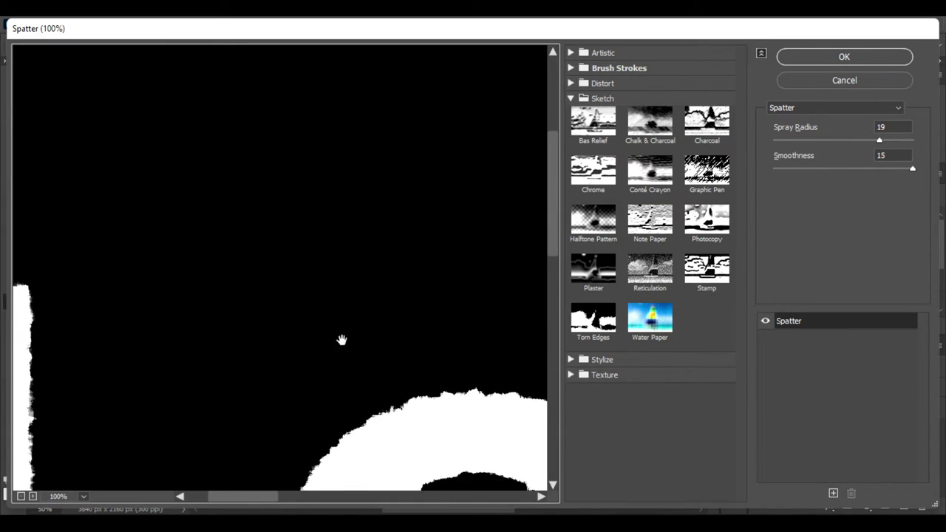
left_click_drag(342, 338, 276, 146)
left_click(708, 272)
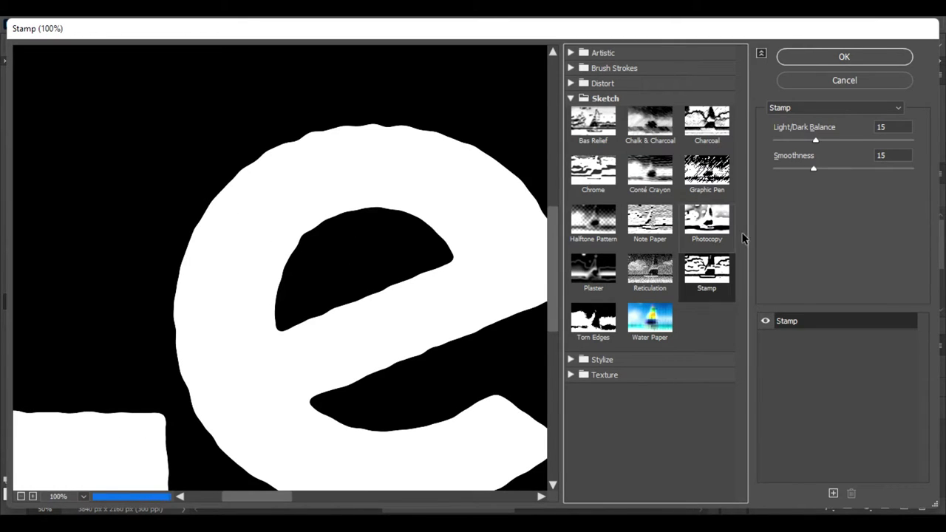
left_click(335, 254, "alt")
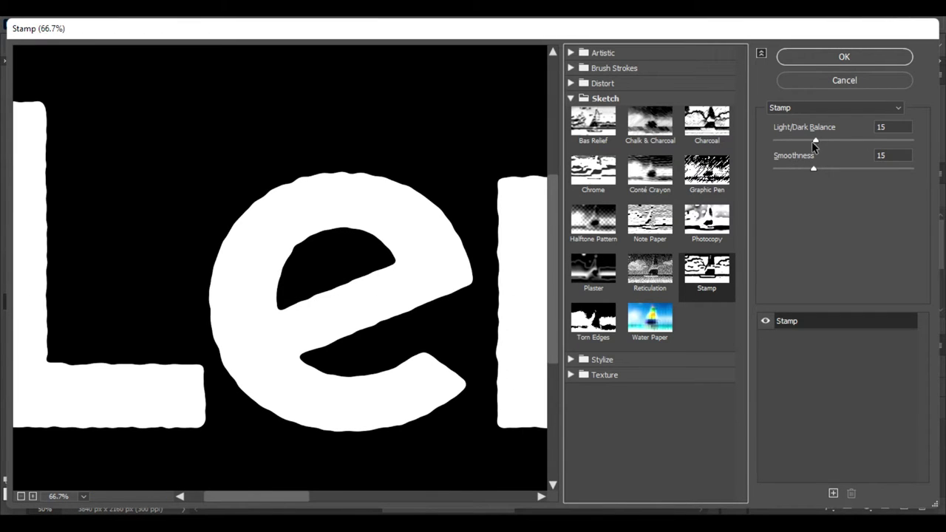
left_click_drag(816, 140, 822, 145)
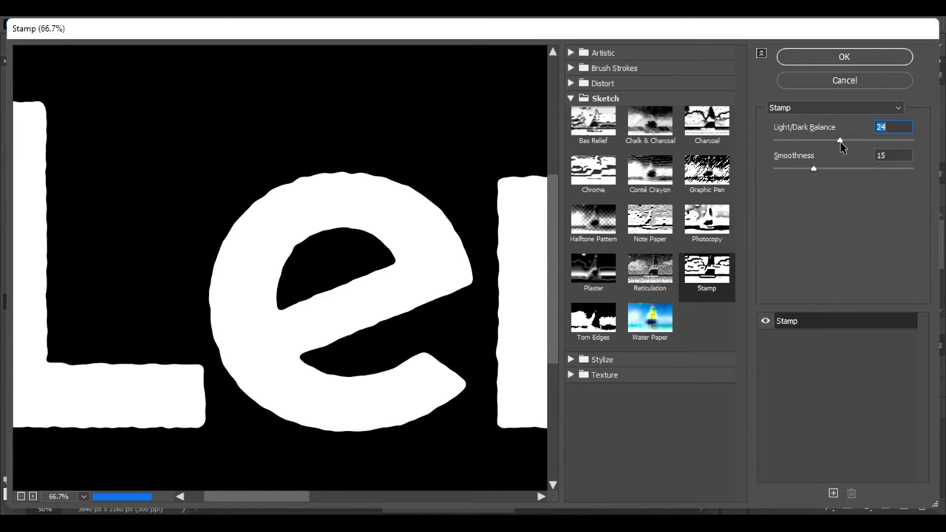
mouse_move(840, 142)
left_mouse_down()
mouse_move(816, 140)
mouse_move(828, 168)
mouse_move(806, 166)
left_mouse_up()
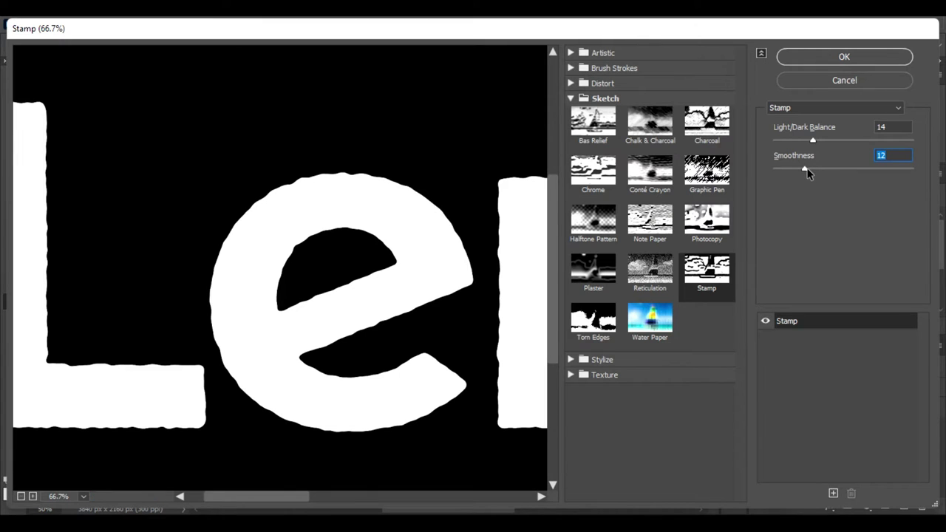
left_click(804, 59)
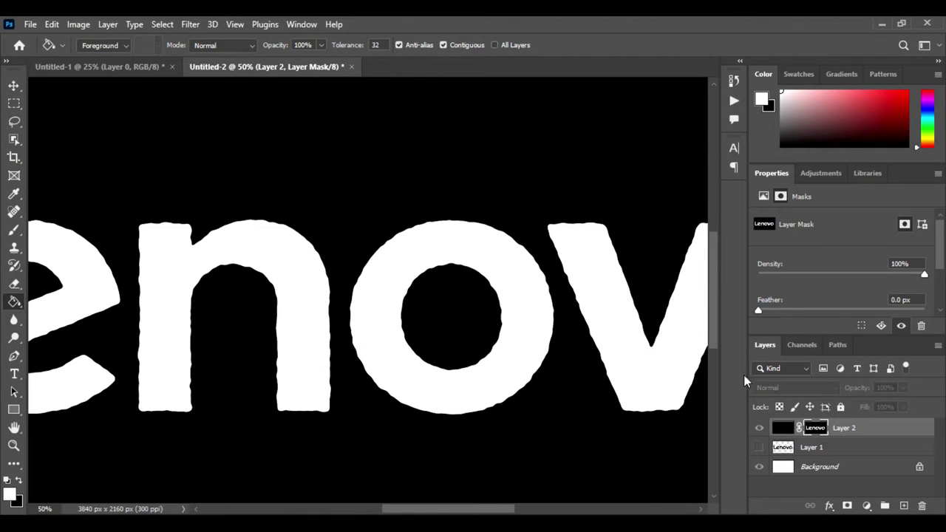
Step: Apply Layer 2's mask permanently and load its rough Lenovo letters as a selection
right_click(813, 431)
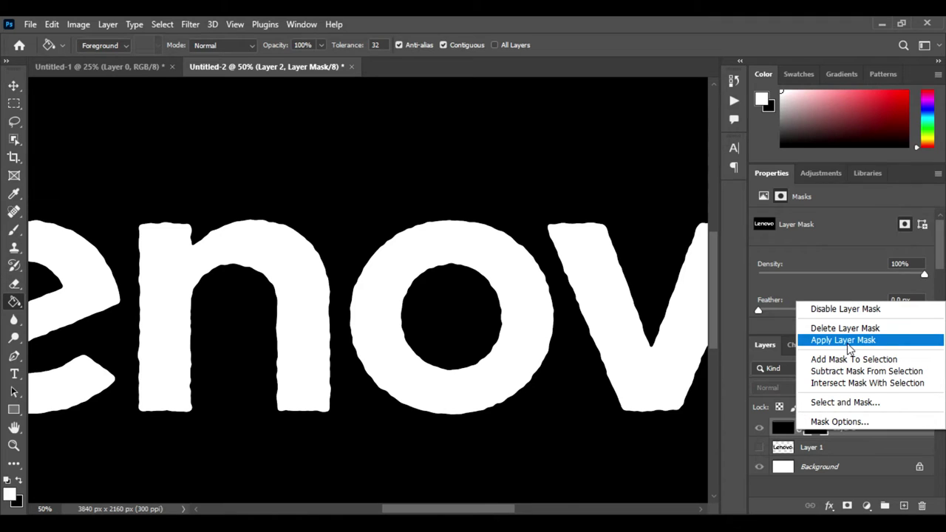
left_click(842, 340)
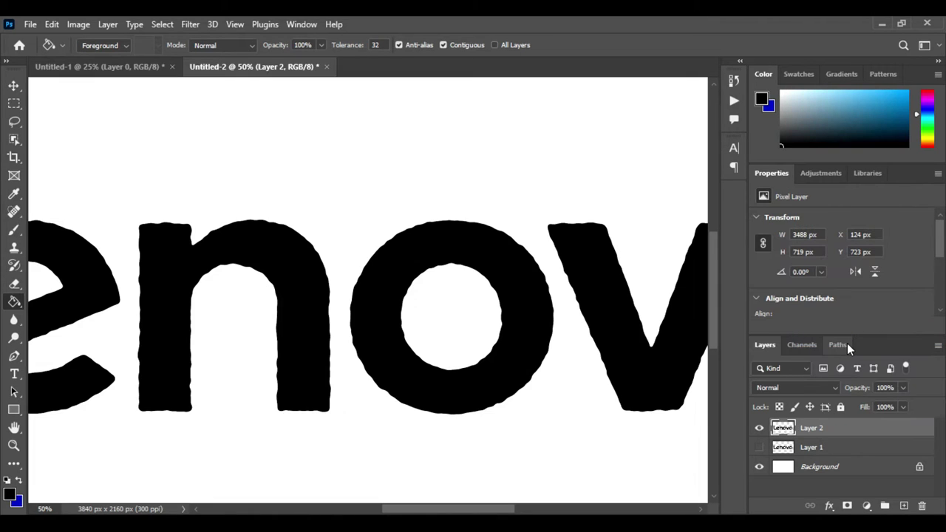
left_click(783, 429, "ctrl")
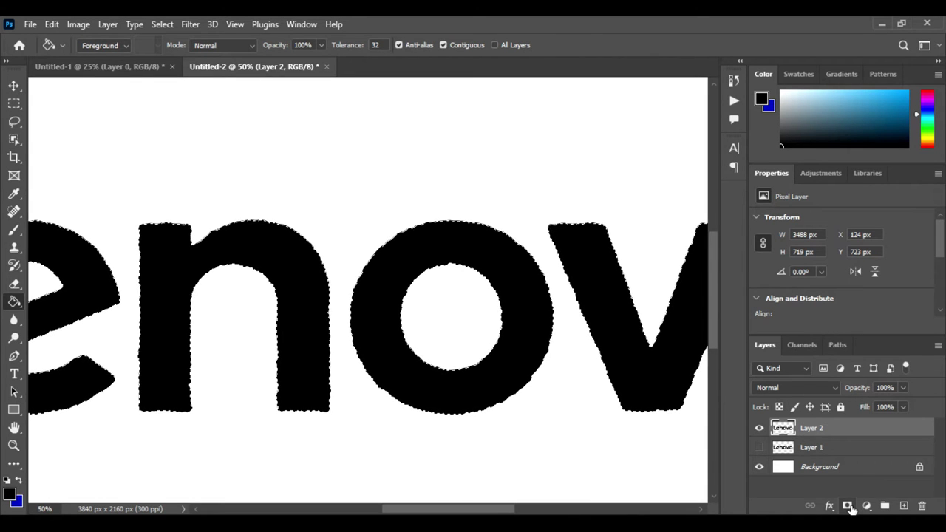
Step: Add a new letter-shaped mask to Layer 2 and Crystallize it at Cell Size 15
left_click(848, 506)
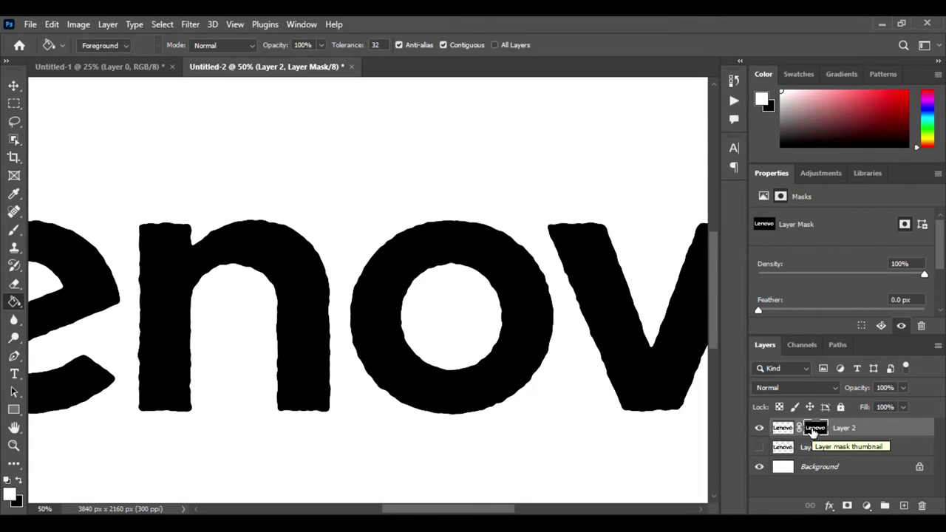
left_click(190, 24)
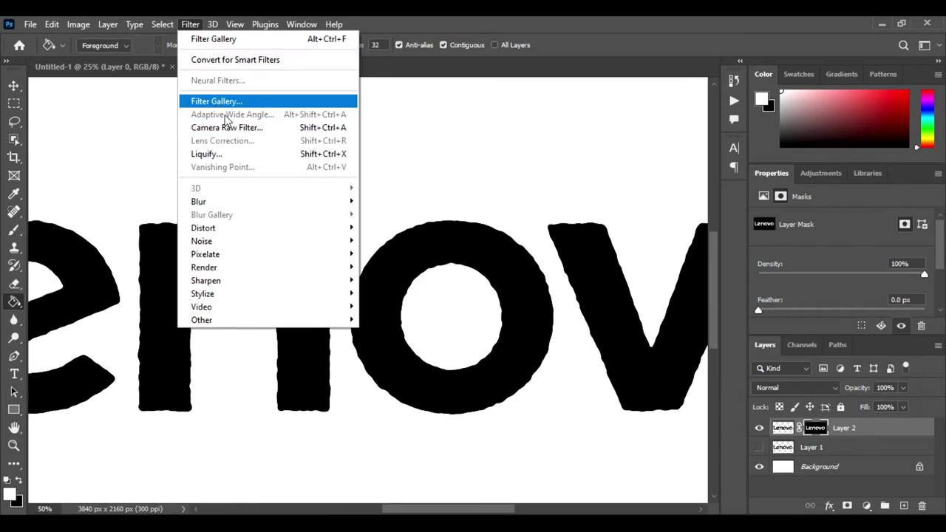
mouse_move(222, 254)
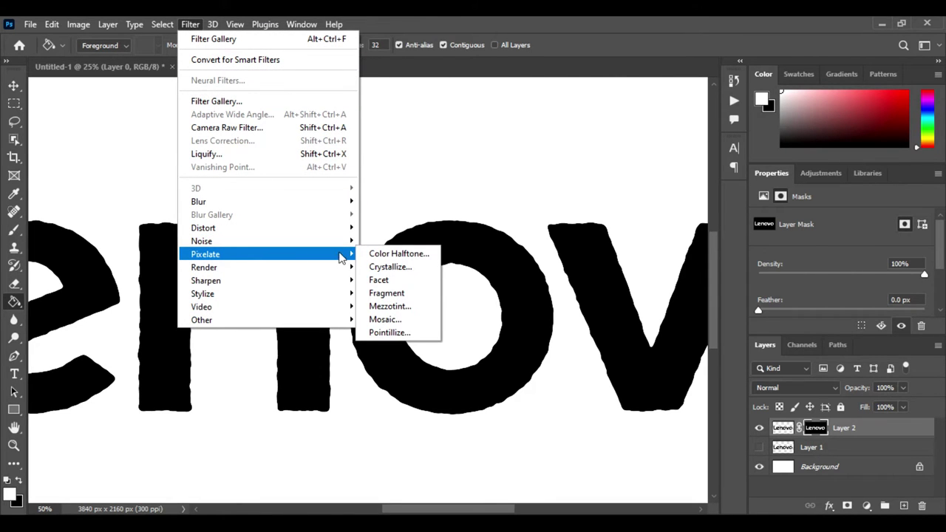
left_click(378, 270)
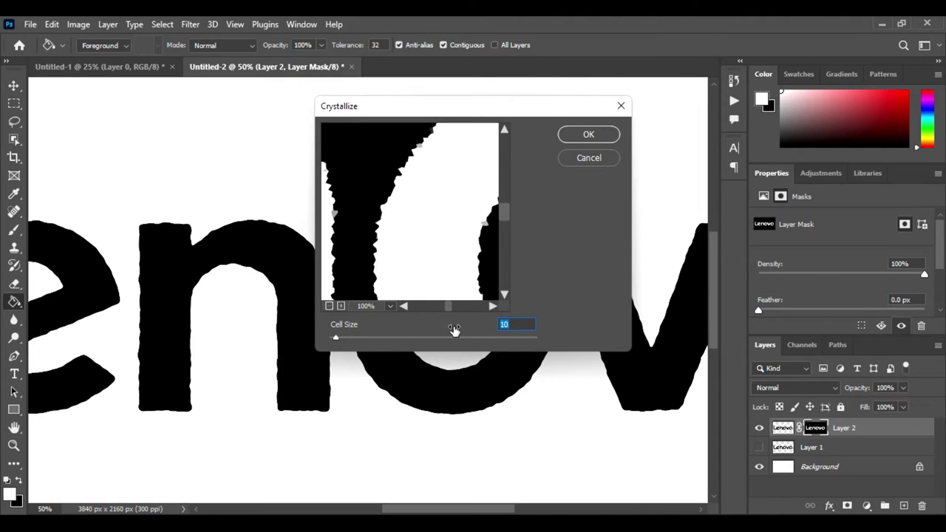
type("15")
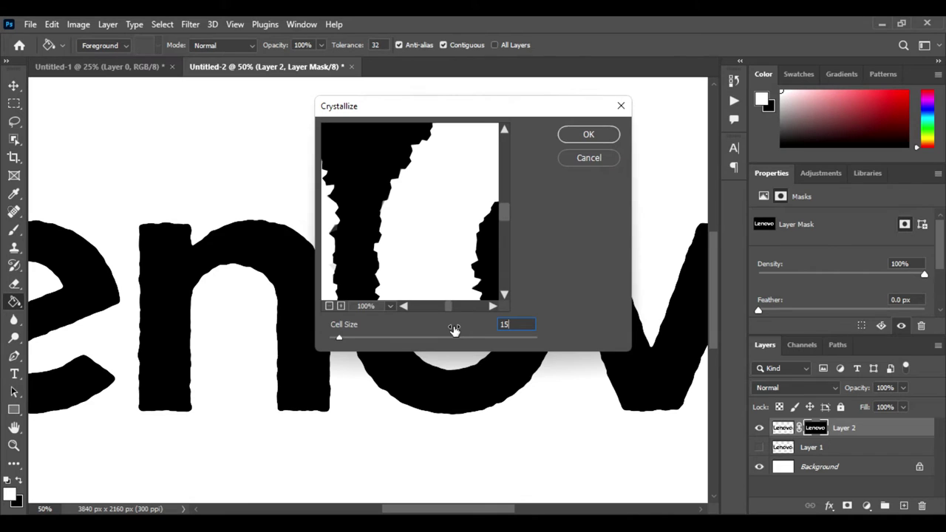
mouse_move(387, 243)
left_mouse_down()
mouse_move(391, 197)
mouse_move(456, 237)
mouse_move(458, 278)
mouse_move(422, 258)
mouse_move(459, 225)
left_mouse_up()
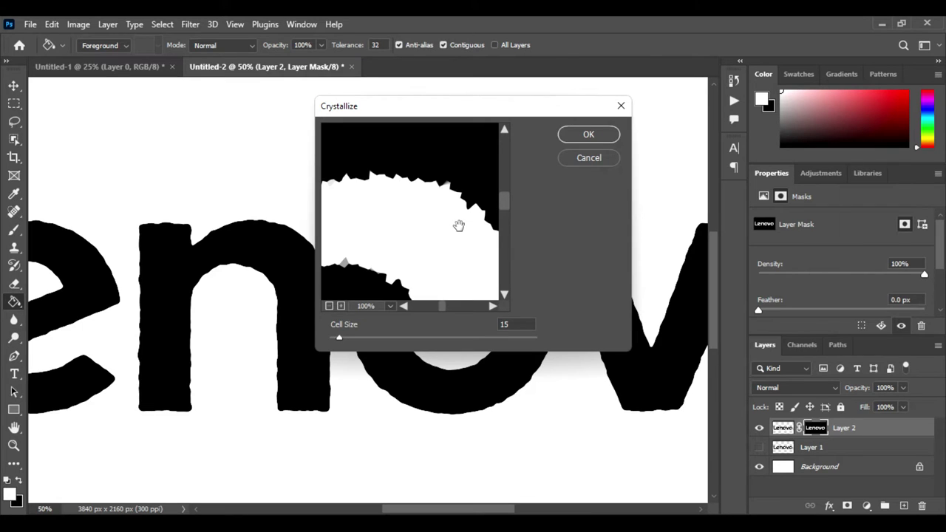
left_click_drag(407, 254, 433, 209)
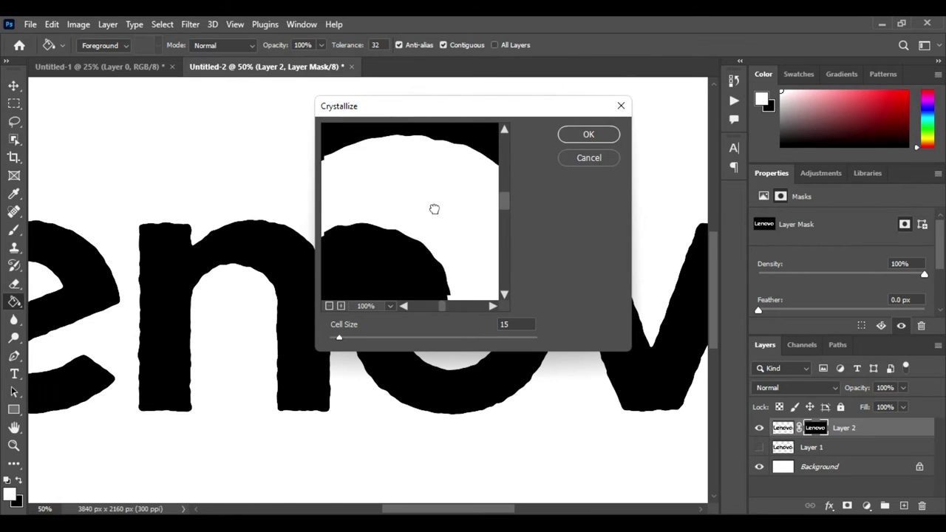
left_click_drag(401, 249, 428, 217)
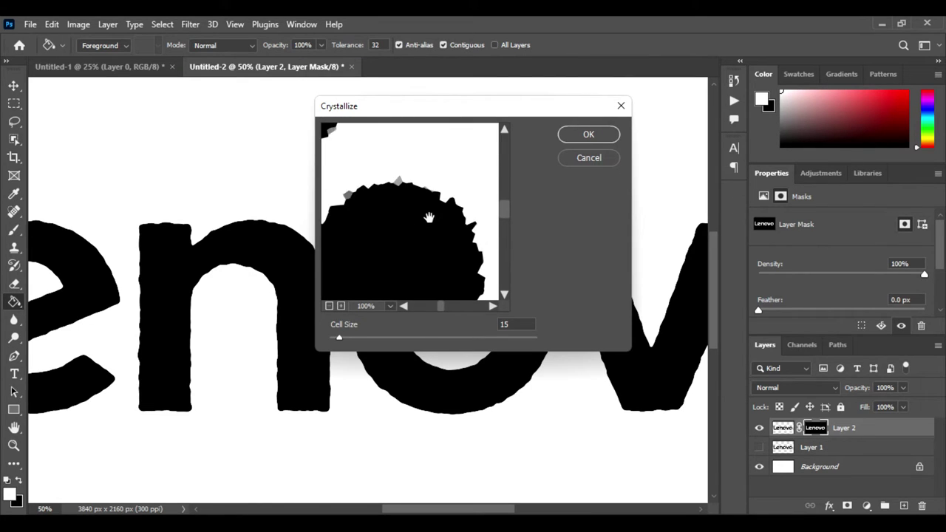
left_click(583, 136)
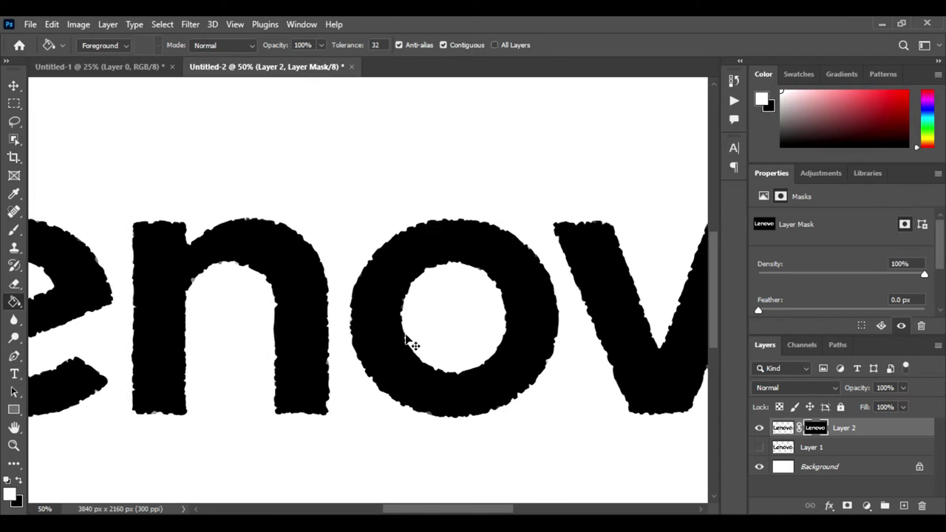
Step: Zoom and pan the canvas to inspect the jagged edges of the o and v letters
scroll(411, 342, "up", 1)
scroll(411, 343, "up", 1)
scroll(439, 363, "up", 1)
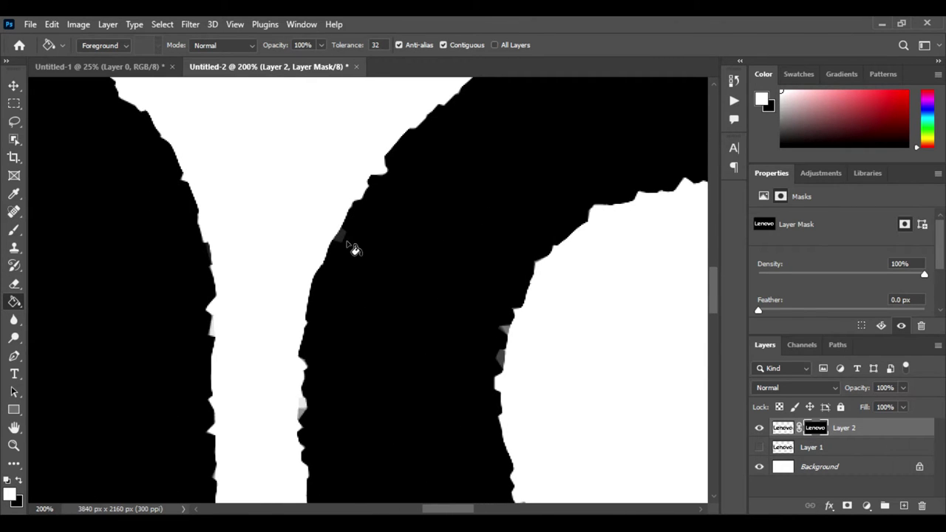
scroll(403, 305, "down", 1)
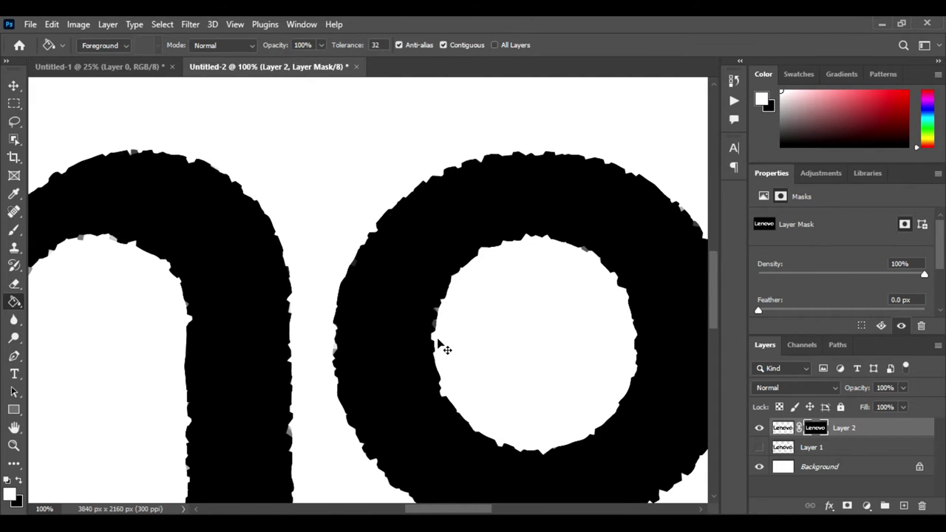
scroll(458, 360, "down", 1)
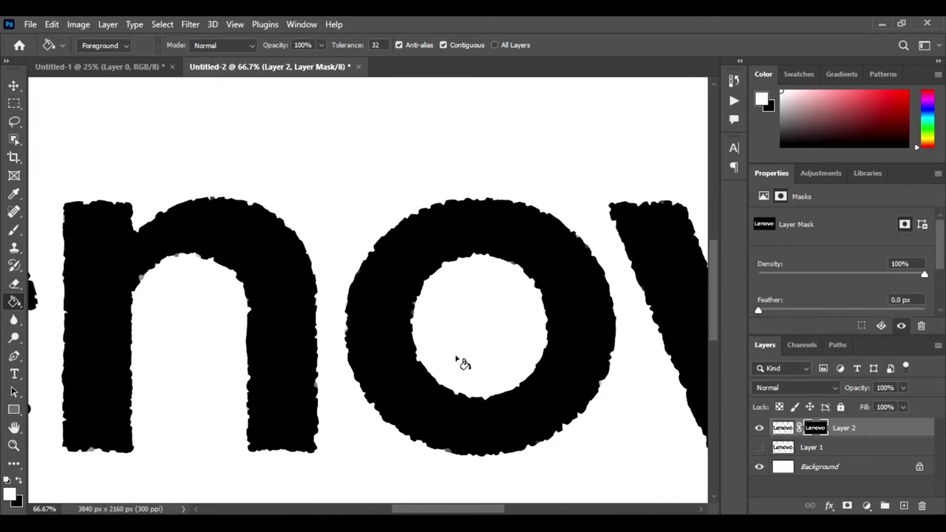
left_click_drag(535, 326, 313, 300)
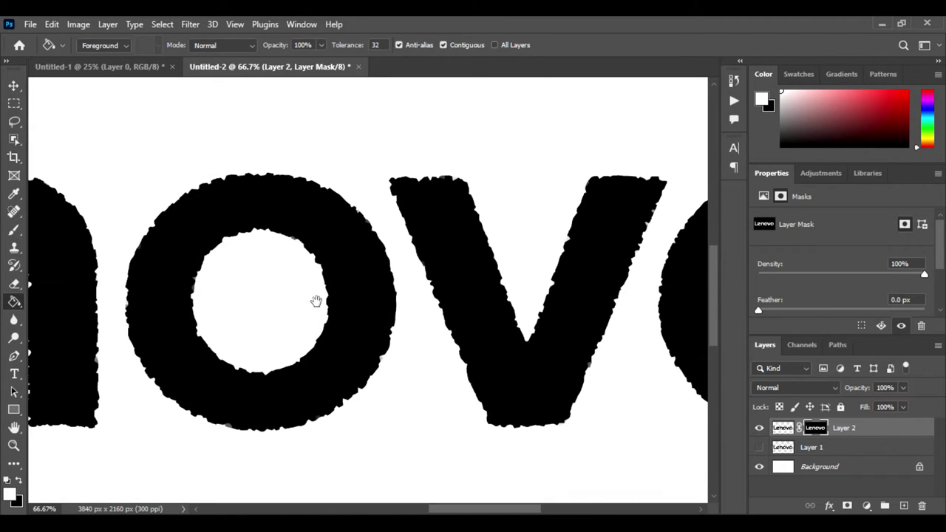
key("v")
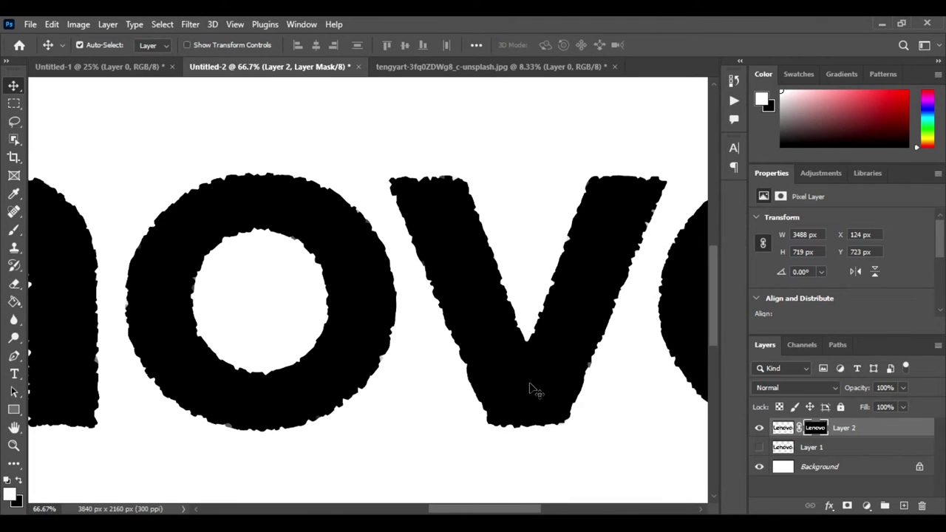
Step: Copy the whole stone texture photo into Untitled-2 as Layer 3 and shift it up-left
left_click(421, 68)
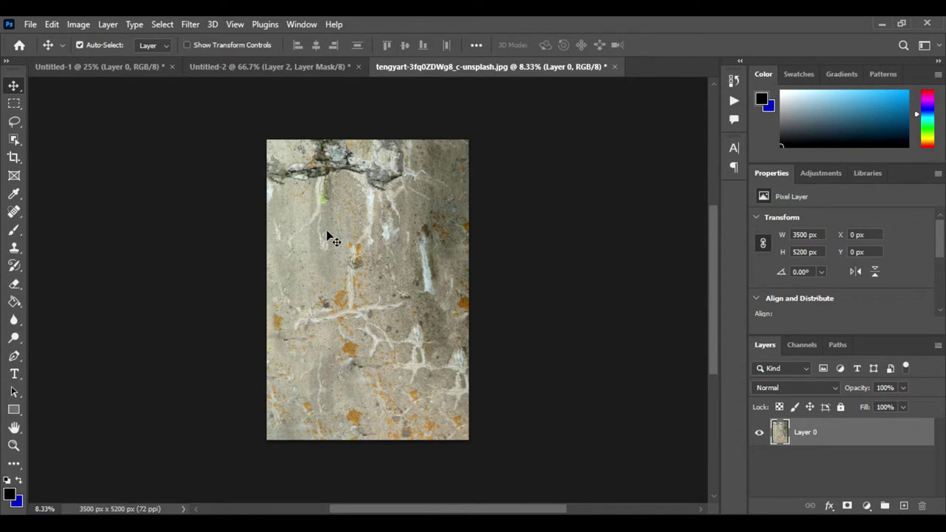
key("ctrl")
left_click(779, 433, "ctrl")
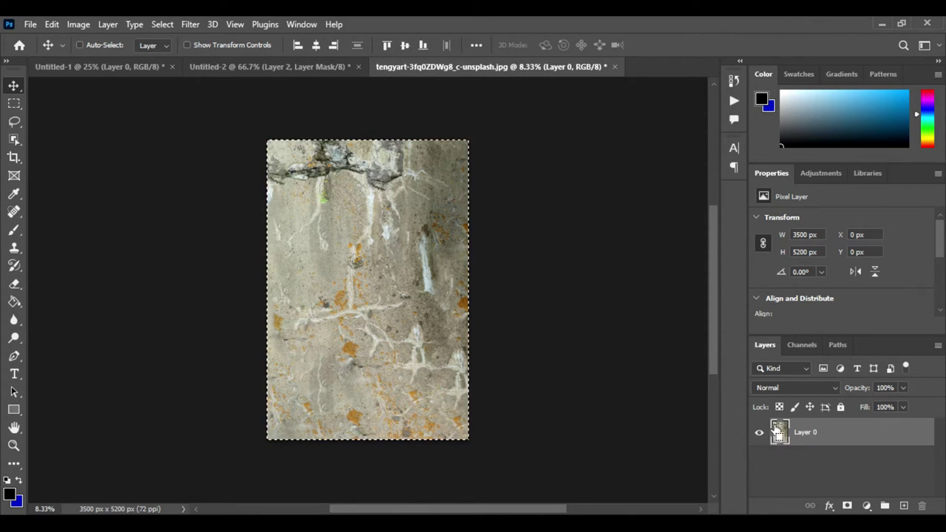
left_click(244, 68)
key("ctrl+v")
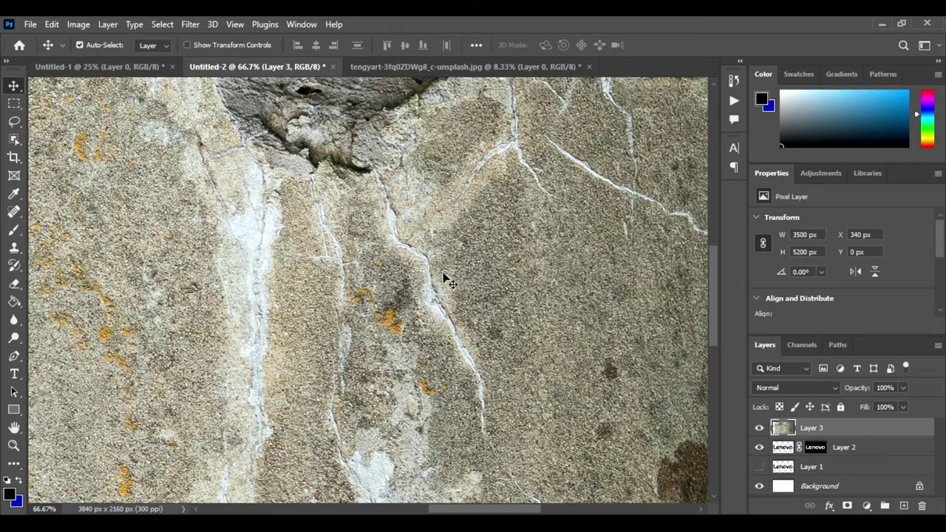
scroll(442, 274, "down", 1)
scroll(442, 273, "down", 2)
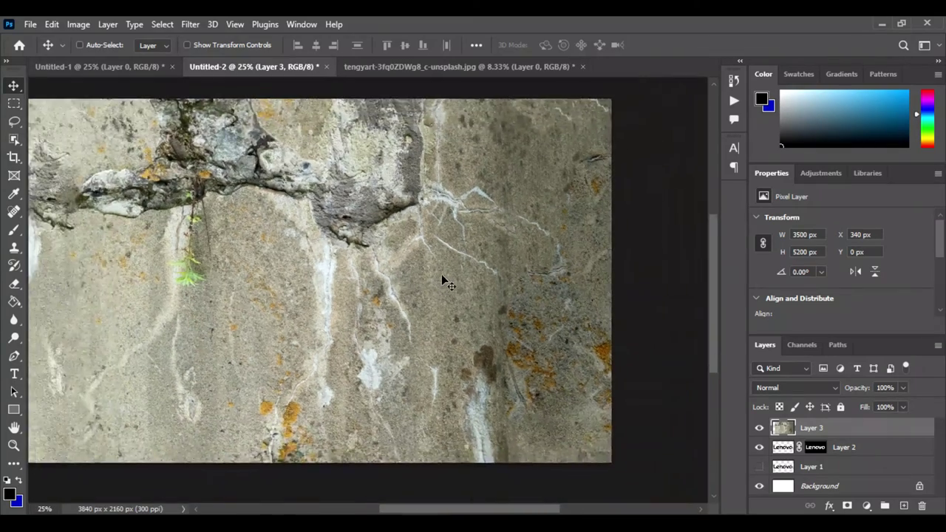
scroll(441, 275, "down", 1)
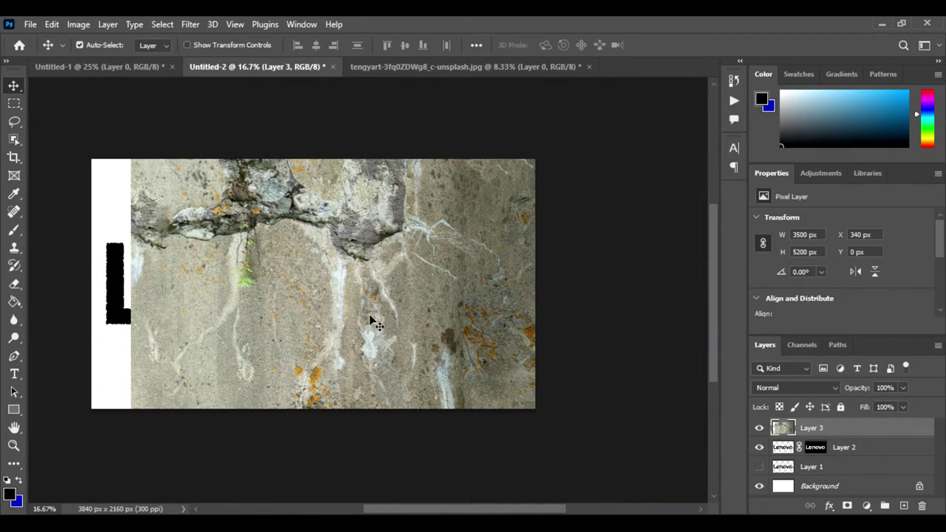
left_click_drag(368, 323, 343, 246)
Step: Rotate the stone texture 90° and scale it to 4378×2910 px to cover the canvas
key("ctrl+t")
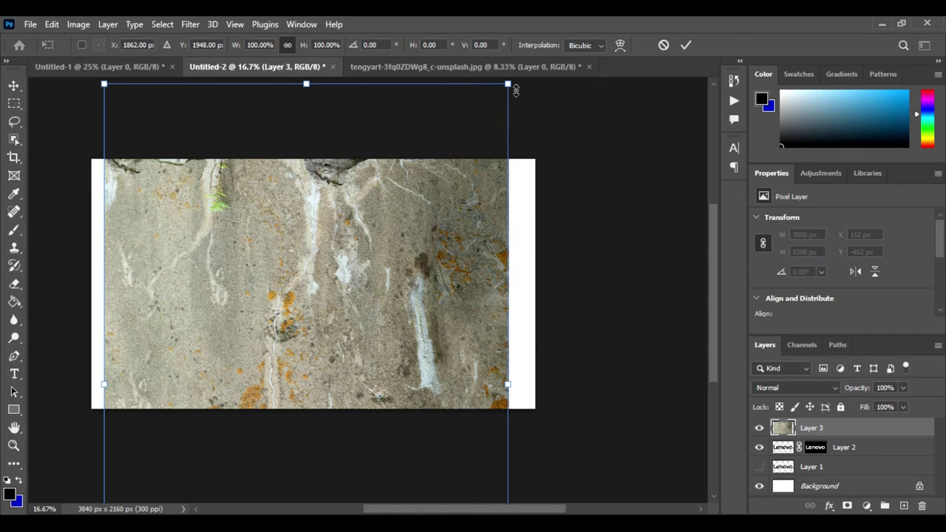
mouse_move(517, 90)
left_mouse_down()
mouse_move(575, 249)
mouse_move(595, 481)
left_mouse_up()
scroll(422, 332, "up", 1)
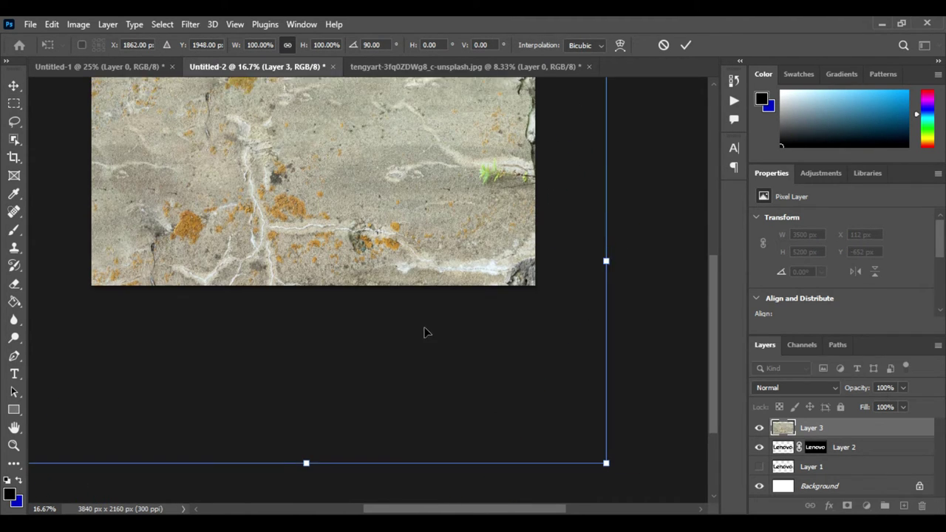
scroll(421, 322, "up", 3)
scroll(421, 323, "up", 2)
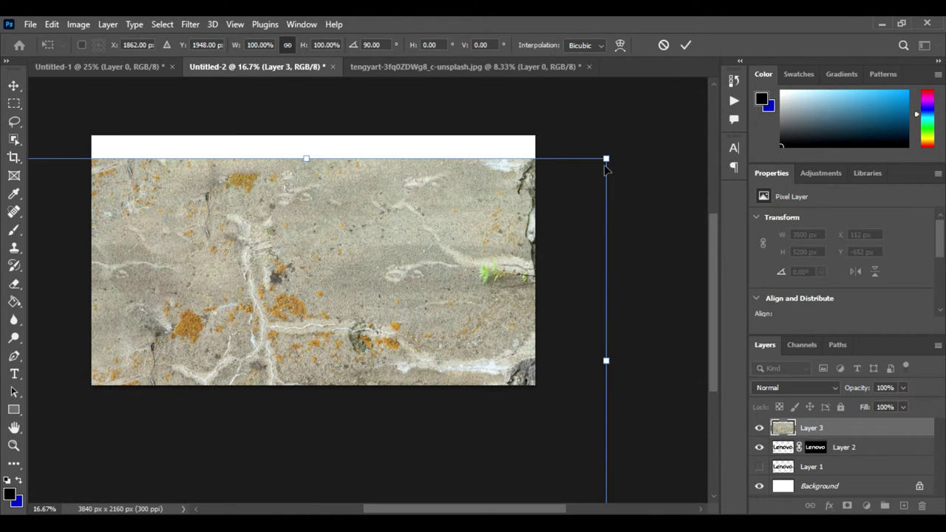
mouse_move(606, 159)
left_mouse_down()
mouse_move(465, 254)
mouse_move(521, 215)
left_mouse_up()
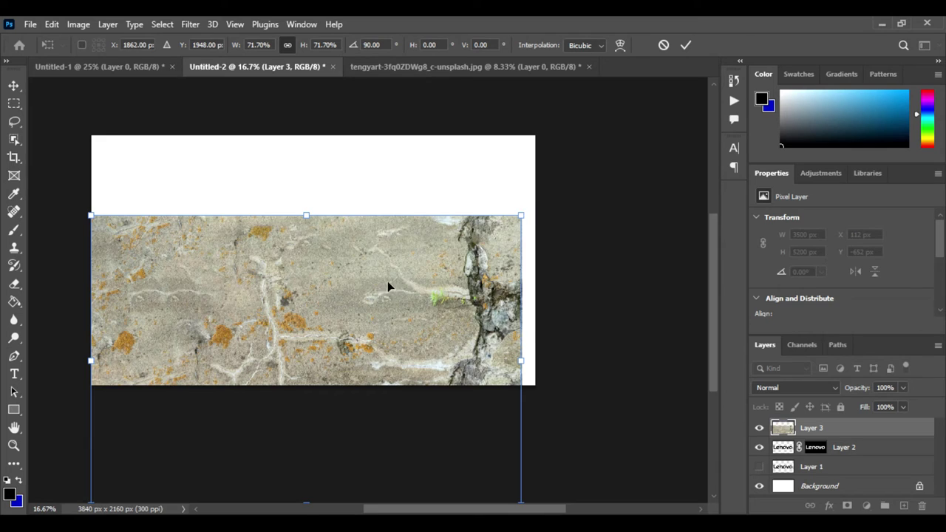
left_click_drag(387, 281, 389, 190)
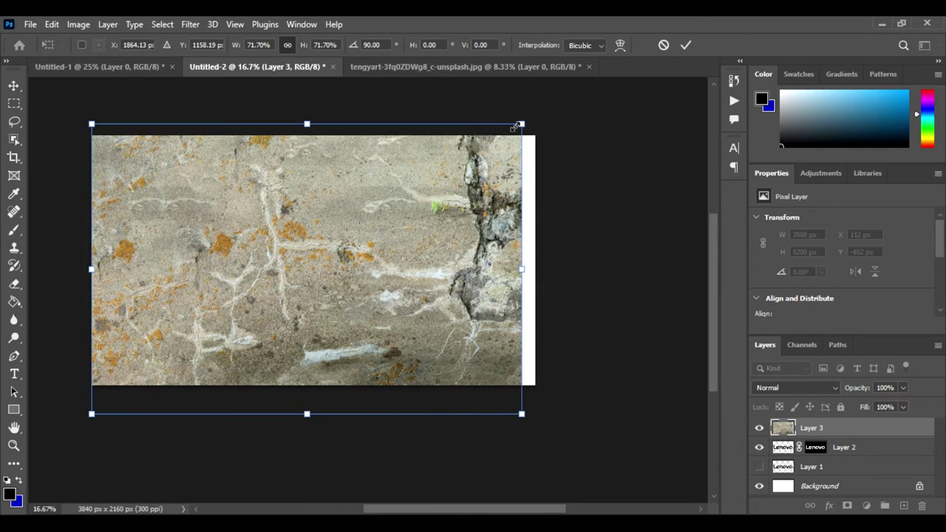
left_click_drag(521, 124, 604, 88)
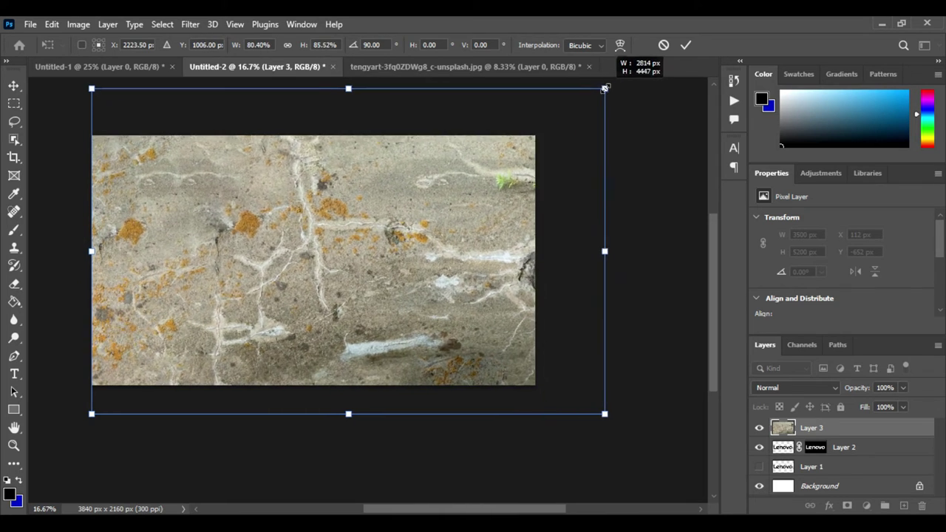
key("Return")
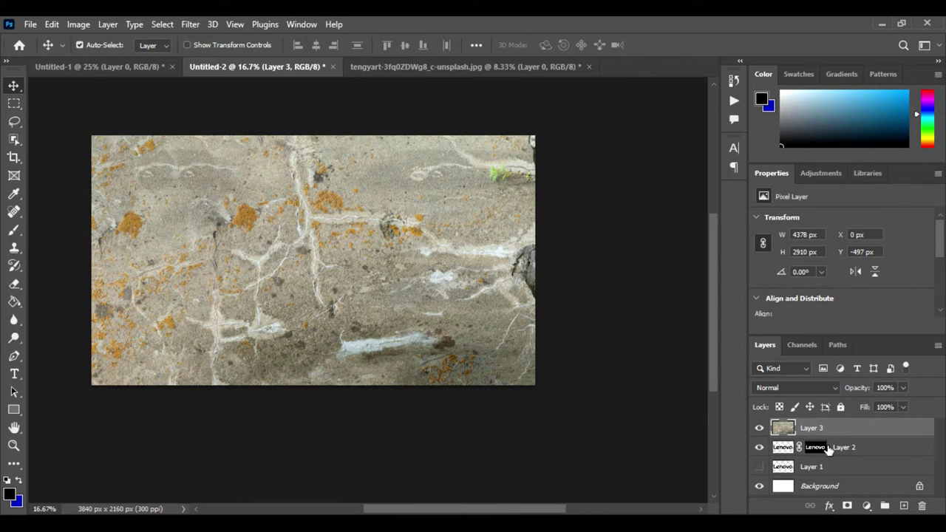
Step: Clip Layer 3's stone texture to Layer 2 and zoom in on the textured L of Lenovo
left_click(837, 436, "alt")
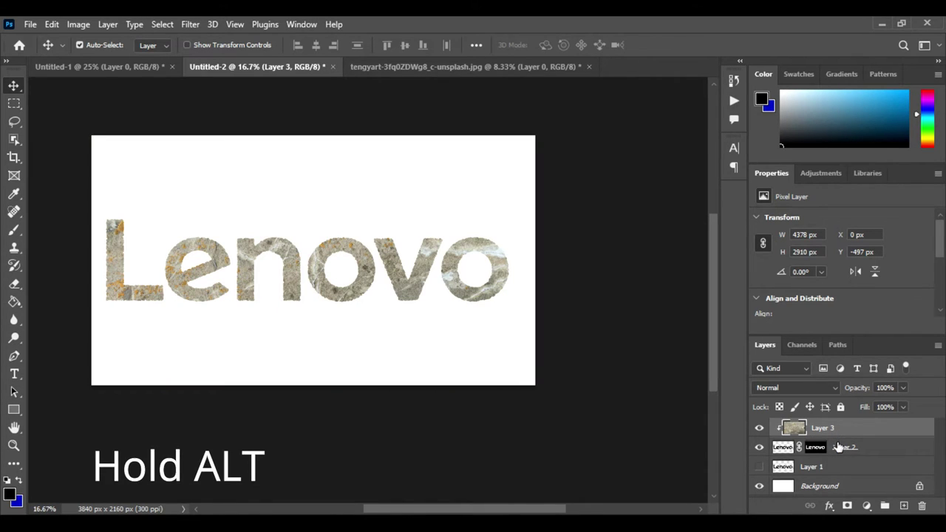
key("ctrl+plus")
key("ctrl+plus")
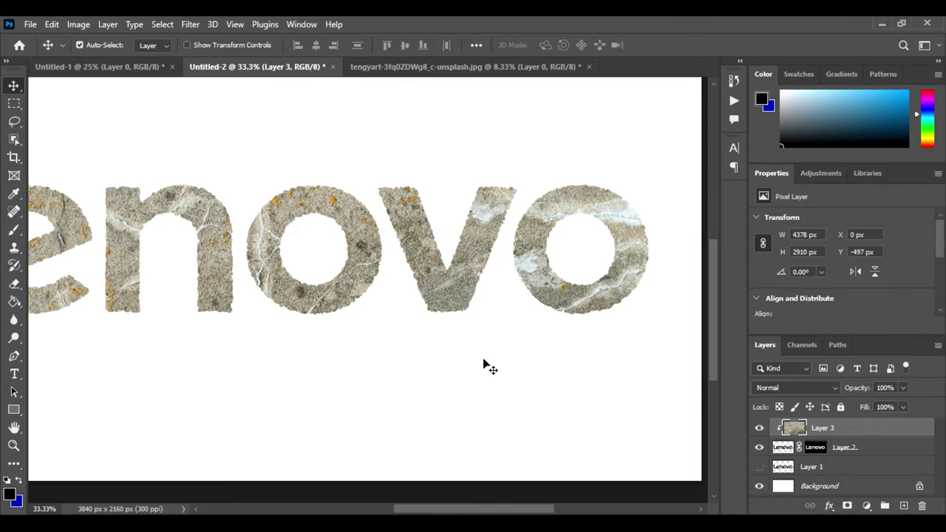
left_click_drag(374, 382, 493, 396)
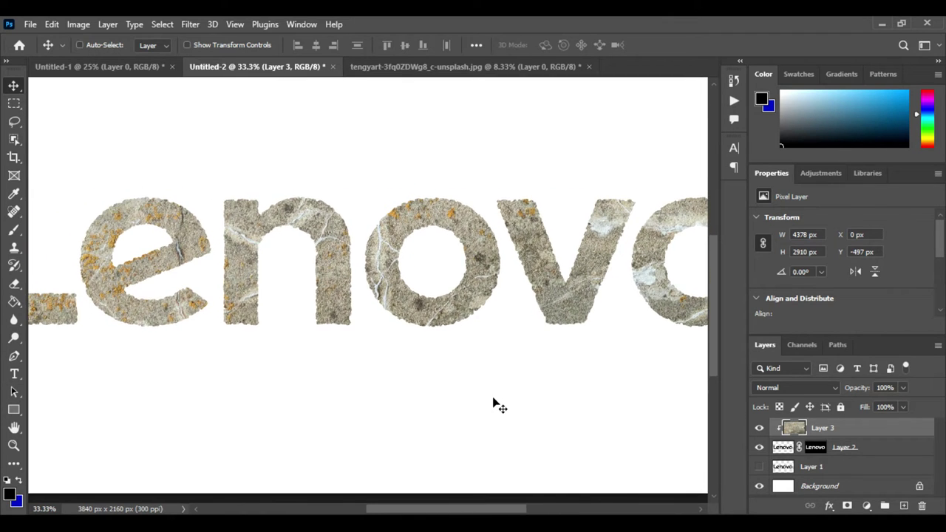
key("ctrl+plus")
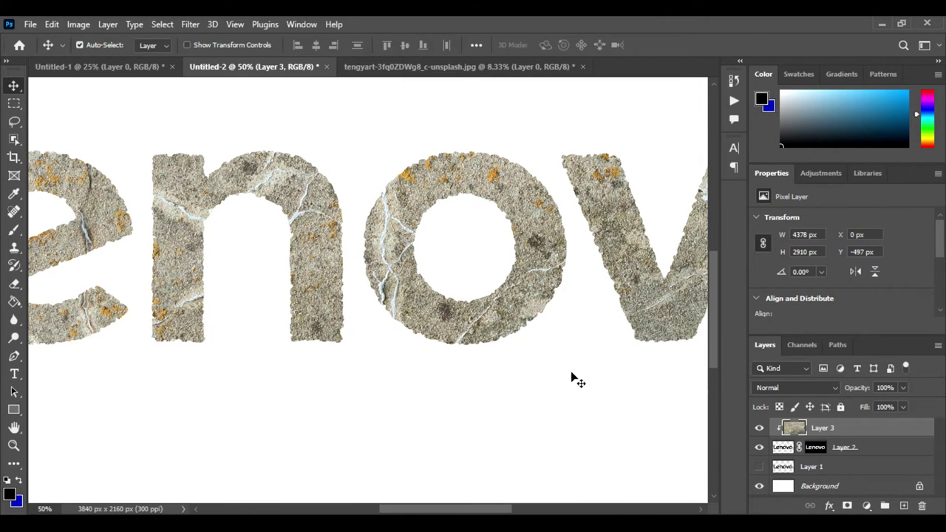
Step: Rename the Layer 2 lettering layer to 'face'
left_click(851, 452)
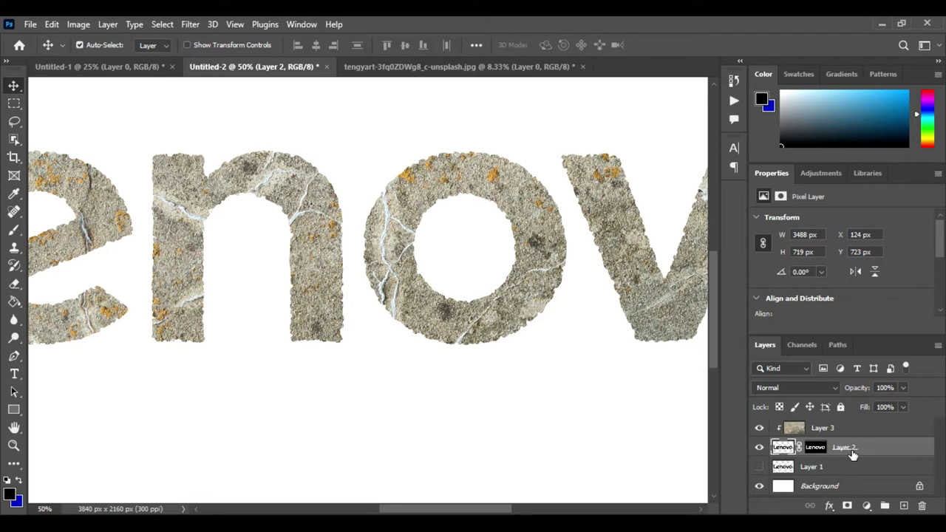
double_click(845, 447)
type("face")
key("Return")
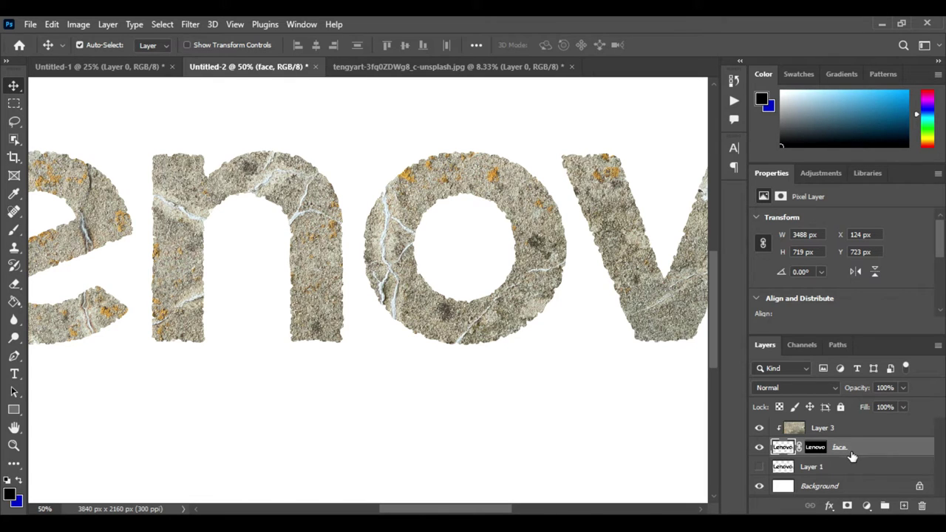
Step: Duplicate face, move the copy above Layer 3, and clip the stone texture onto face
left_click_drag(862, 452, 903, 506)
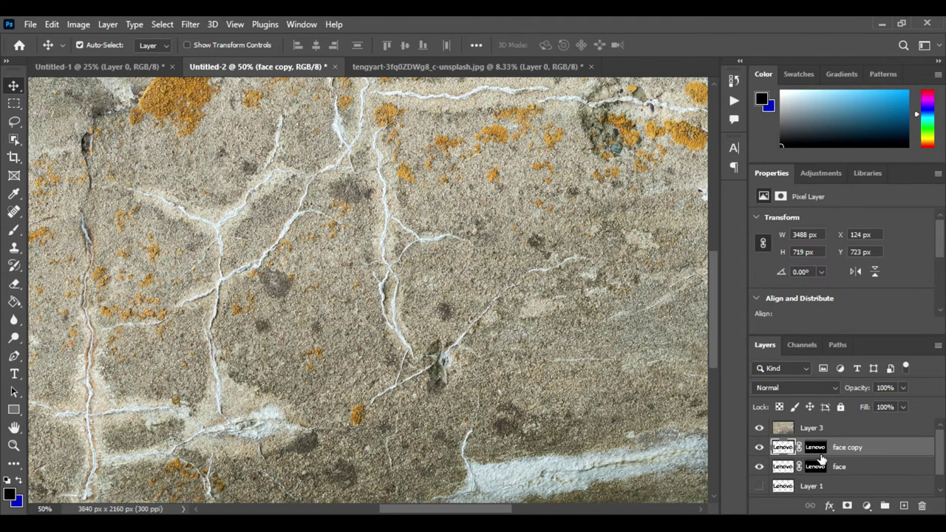
left_click_drag(883, 448, 883, 427)
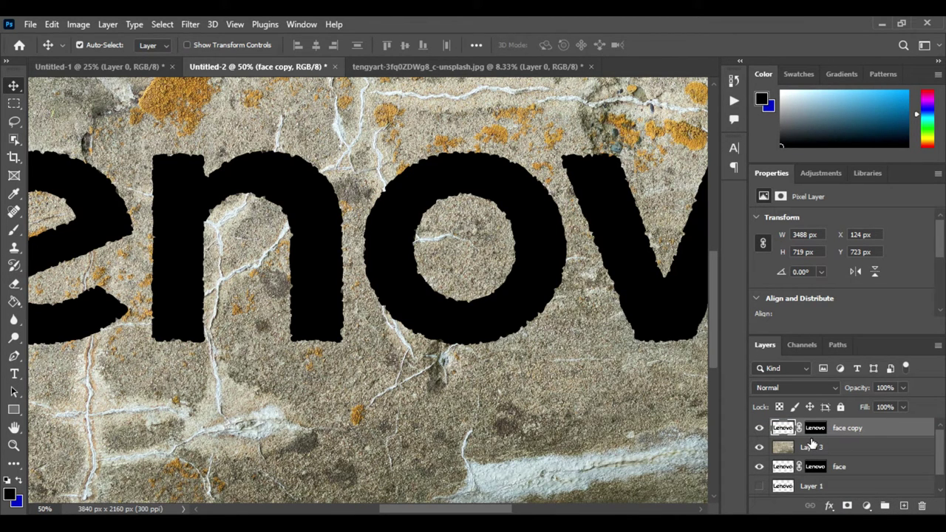
left_click(853, 449)
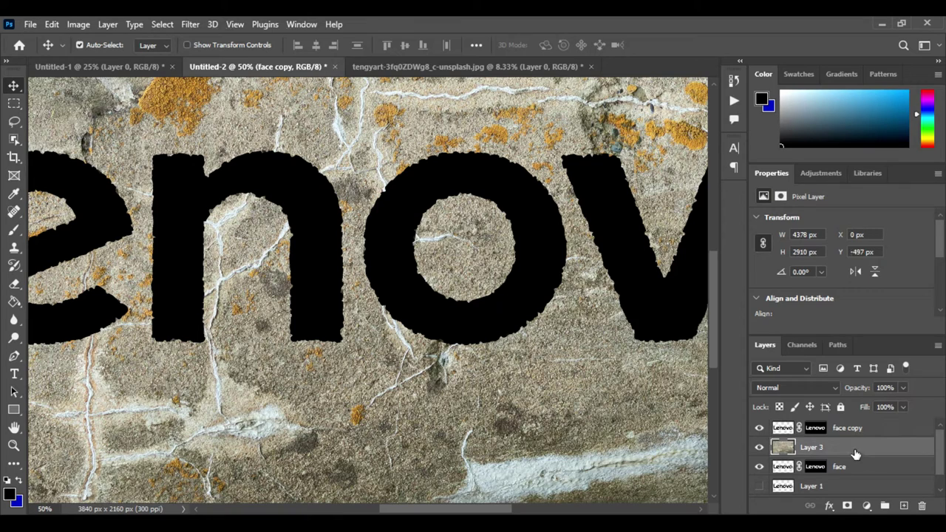
left_click_drag(855, 453, 857, 454)
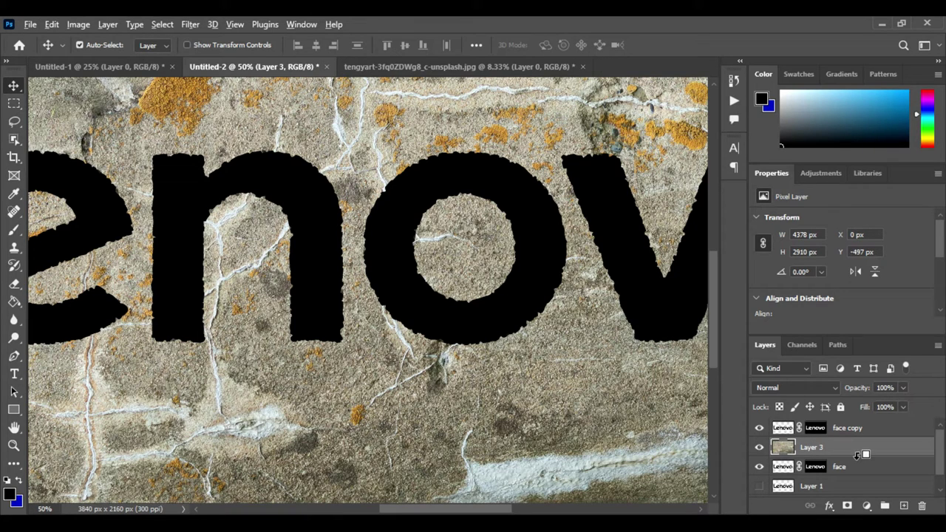
left_click(857, 454, "alt")
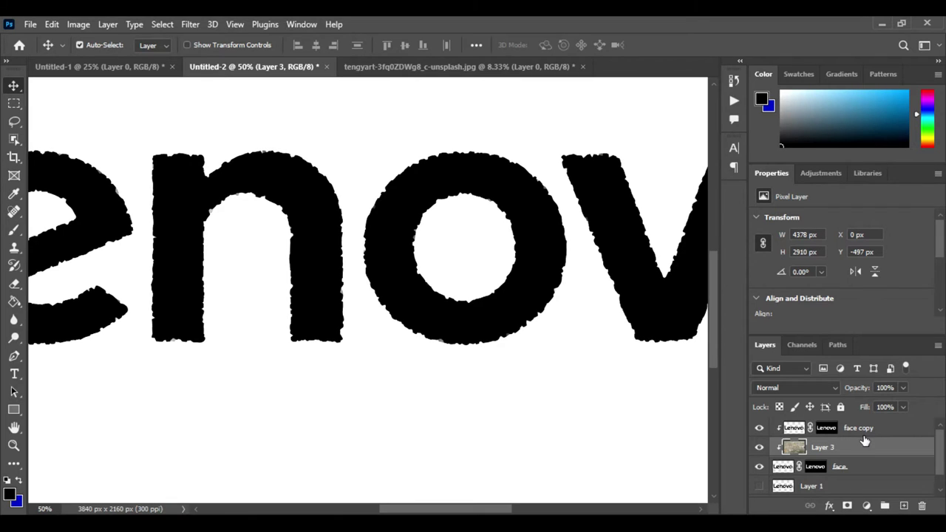
Step: Clip the face copy onto the stone texture, name it 'face 2', and target its mask
left_click(857, 433, "alt")
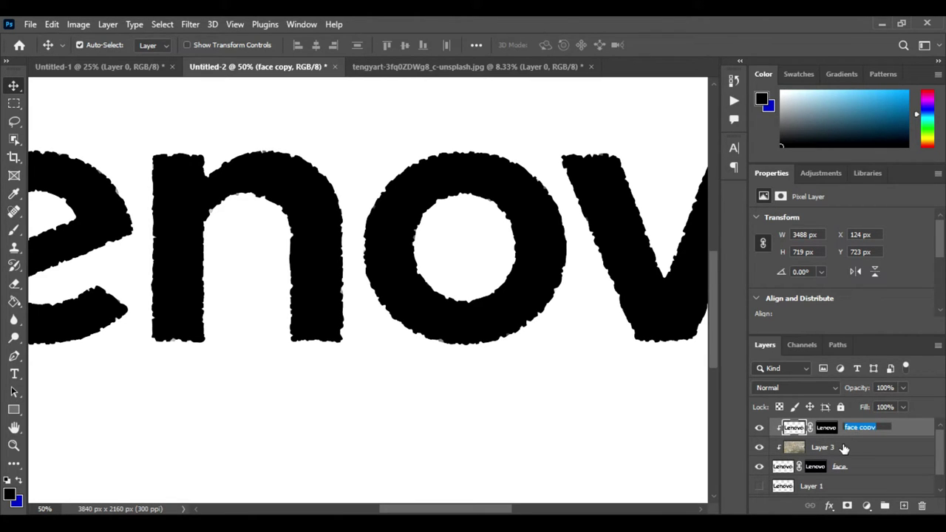
type("fac")
key("Return")
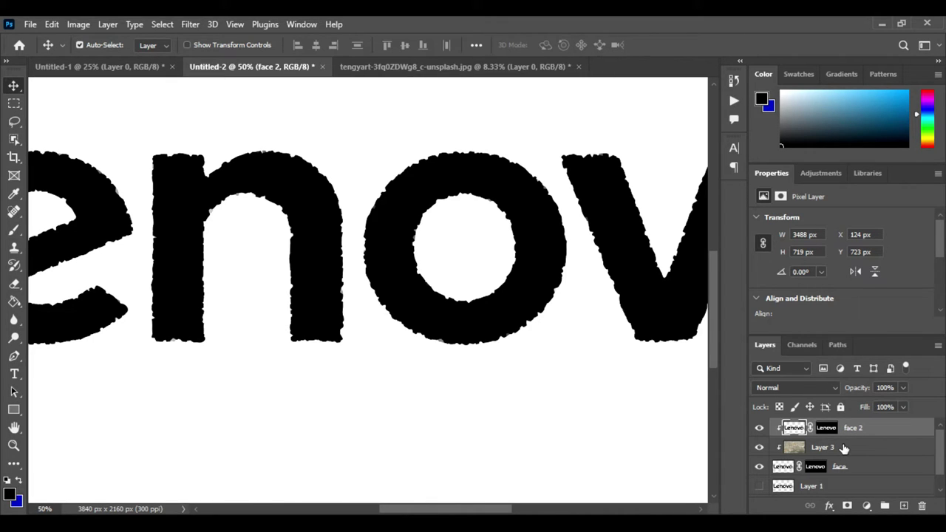
left_click(827, 428)
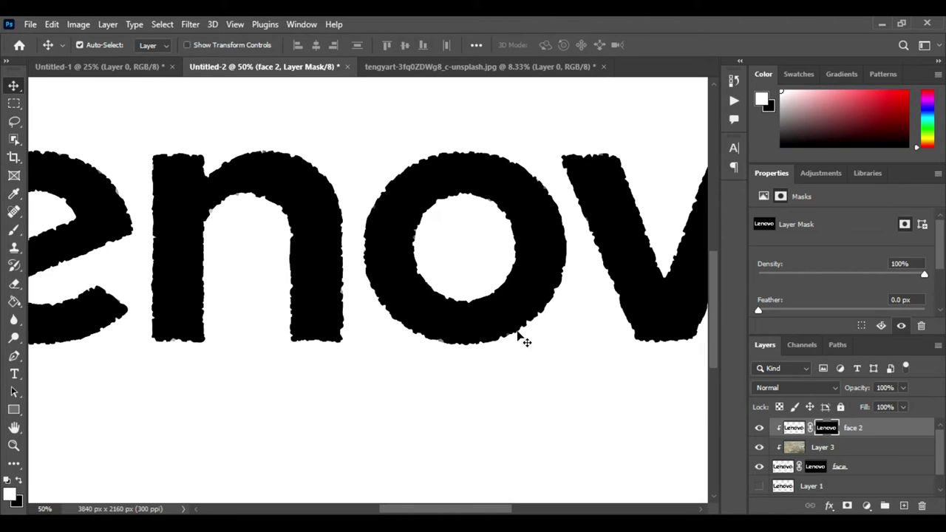
Step: Apply Pixelate > Crystallize at cell size 76 to the face 2 mask
left_click(190, 25)
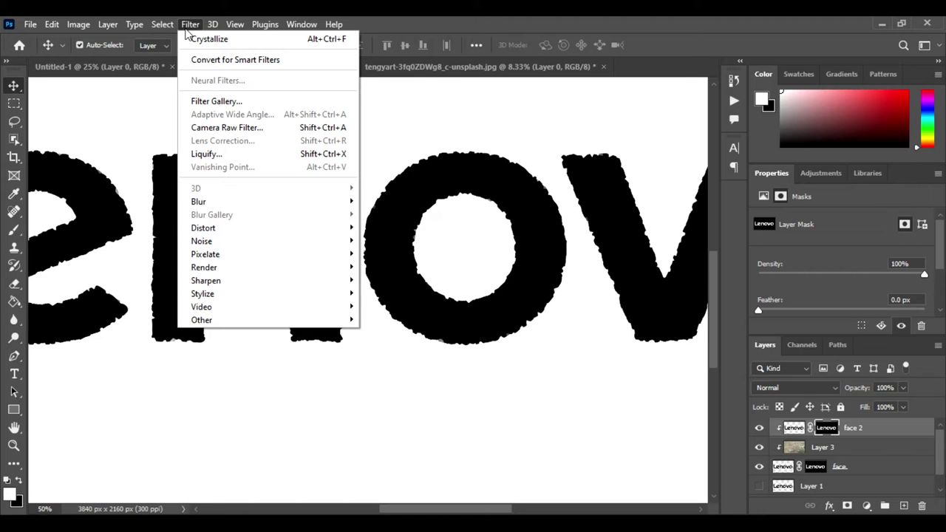
mouse_move(222, 254)
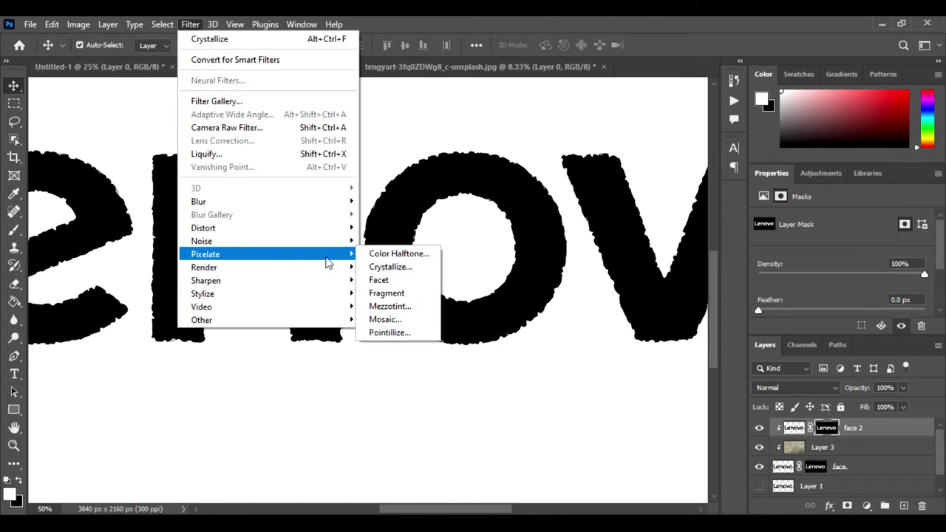
left_click(374, 267)
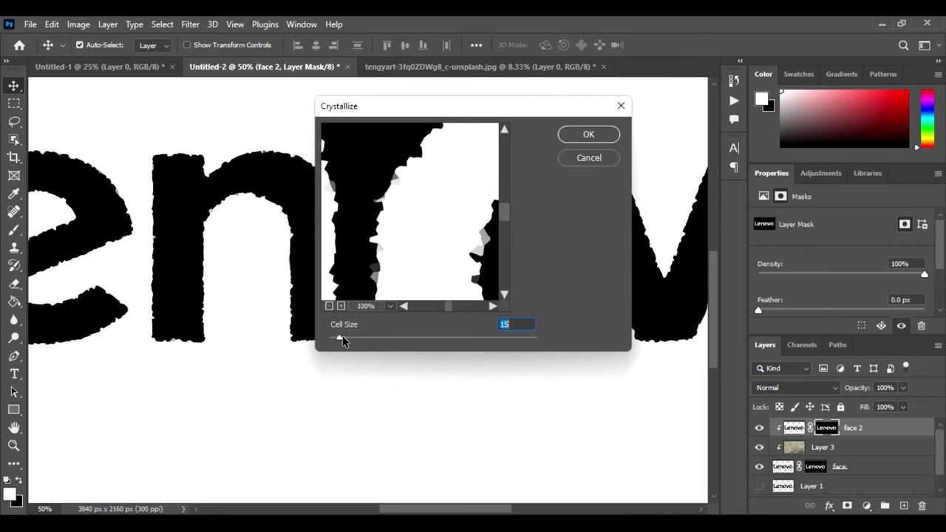
mouse_move(341, 340)
left_mouse_down()
mouse_move(412, 331)
mouse_move(382, 332)
left_mouse_up()
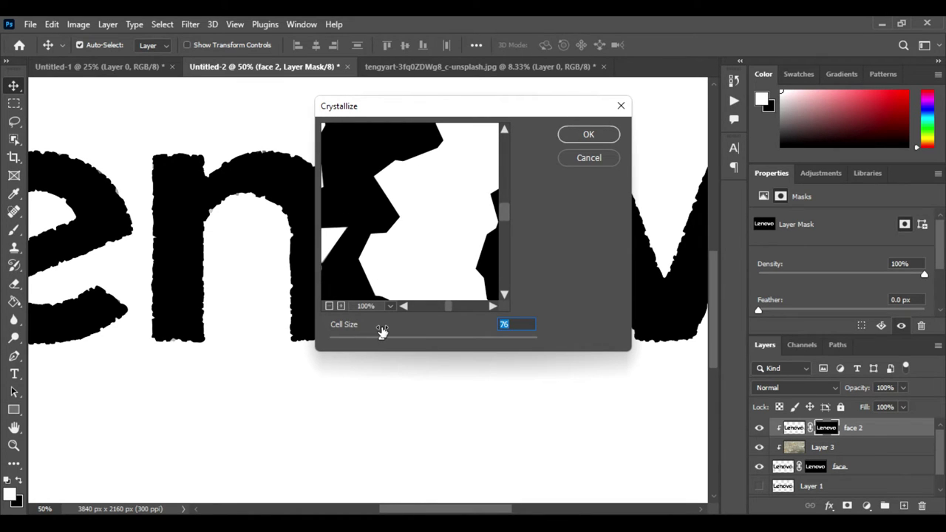
left_click(583, 136)
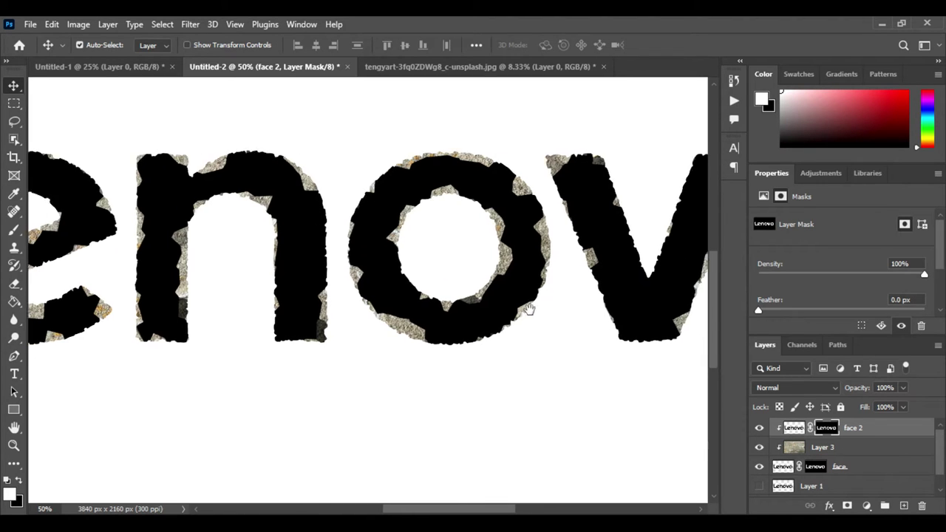
mouse_move(498, 314)
left_mouse_down()
mouse_move(365, 332)
mouse_move(221, 321)
left_mouse_up()
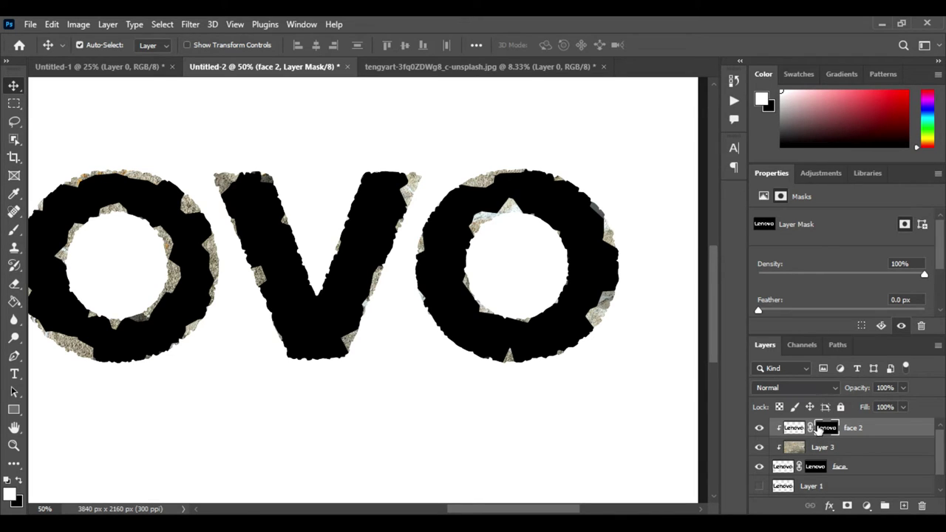
Step: Crystallize the face 2 mask again at cell size 5, then zoom to check the ragged edges
left_click(190, 23)
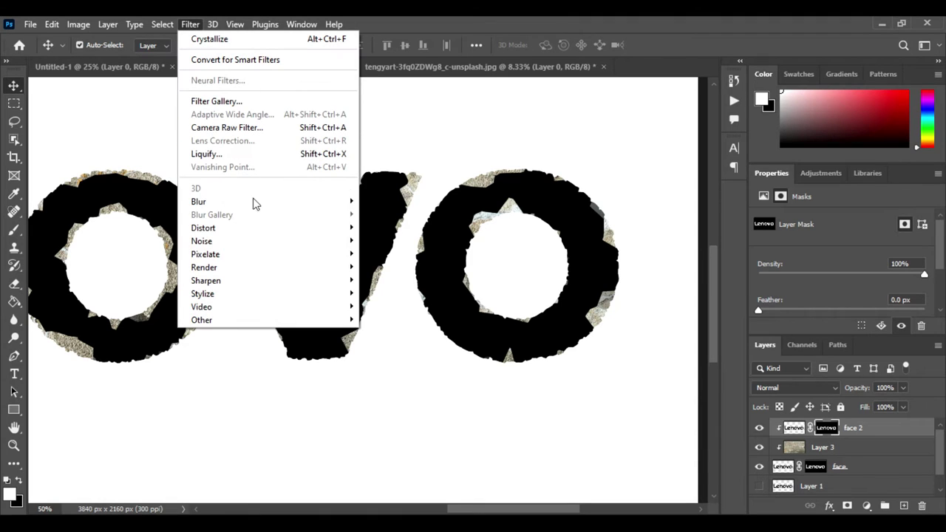
mouse_move(201, 241)
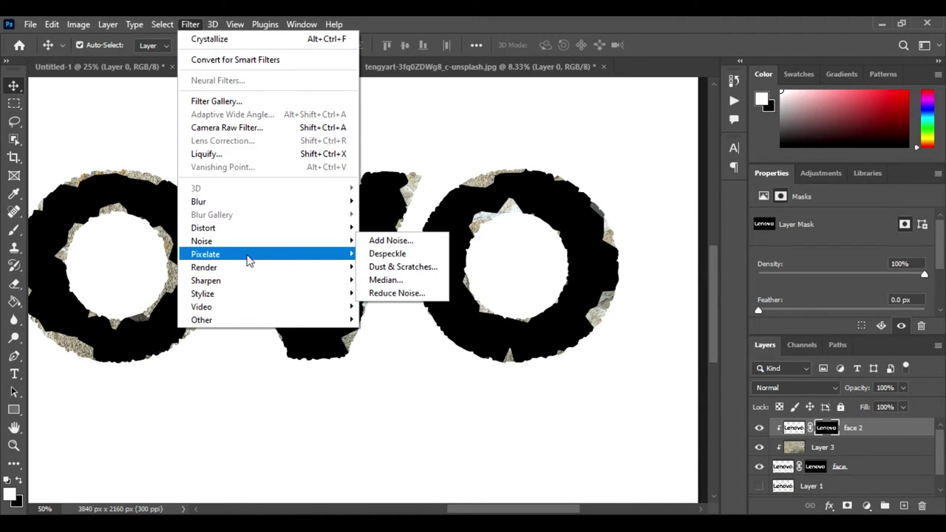
left_click(391, 267)
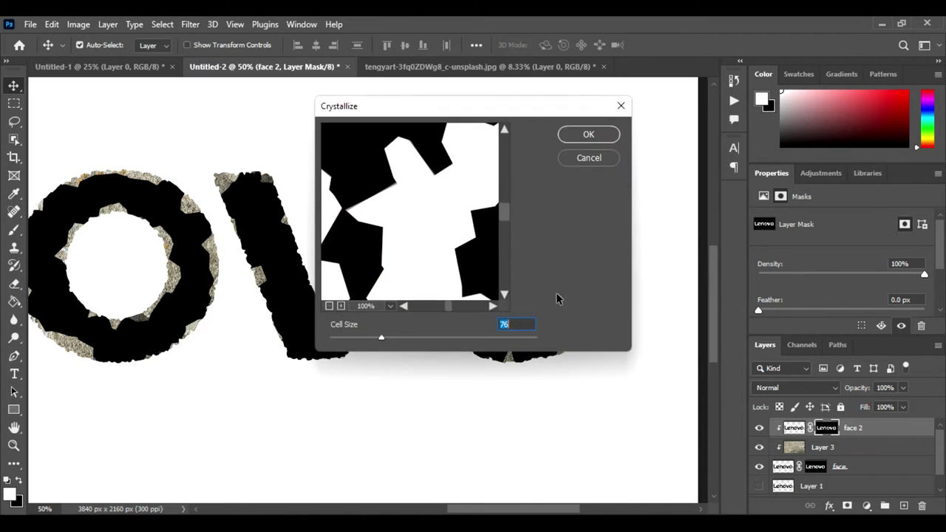
type("5")
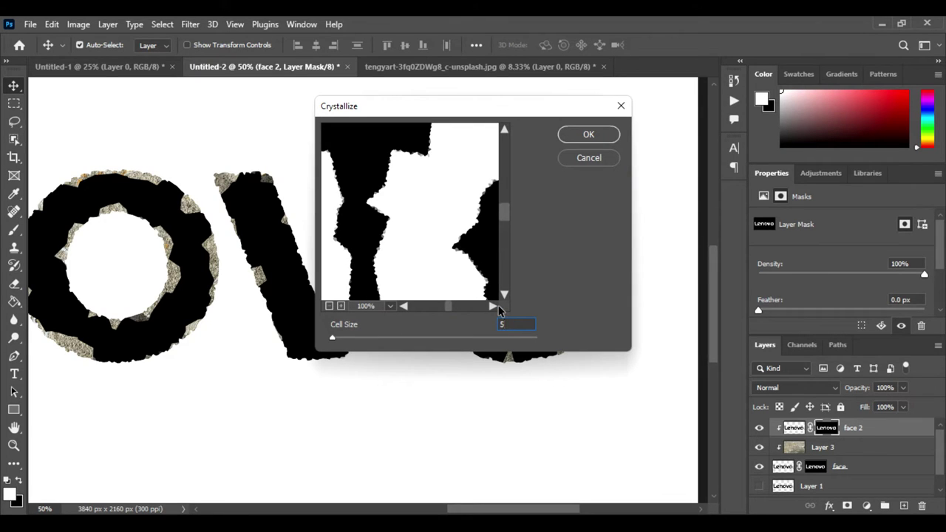
left_click(580, 134)
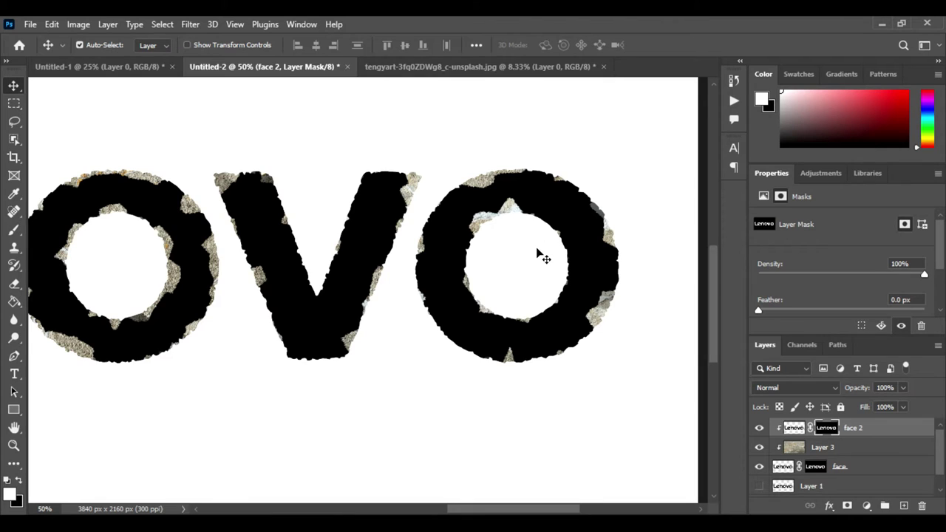
key("ctrl+plus")
key("ctrl+plus")
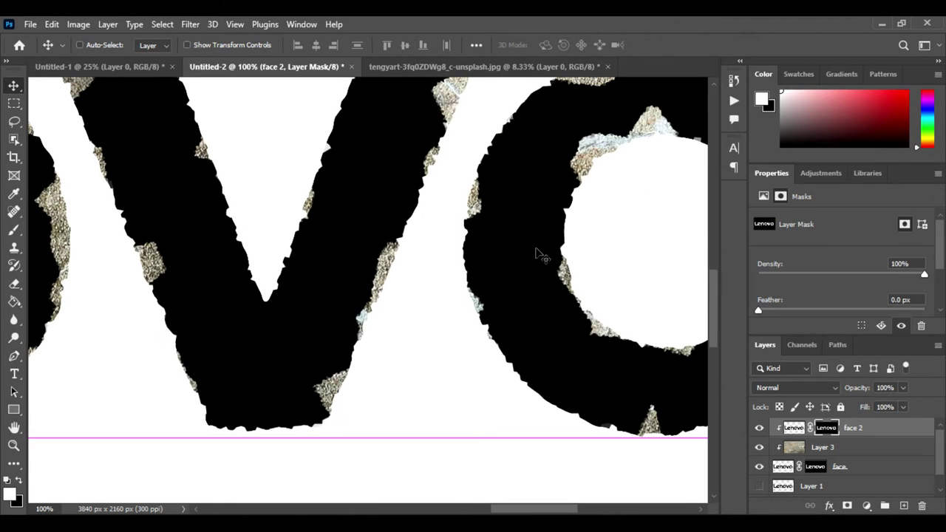
key("ctrl+minus")
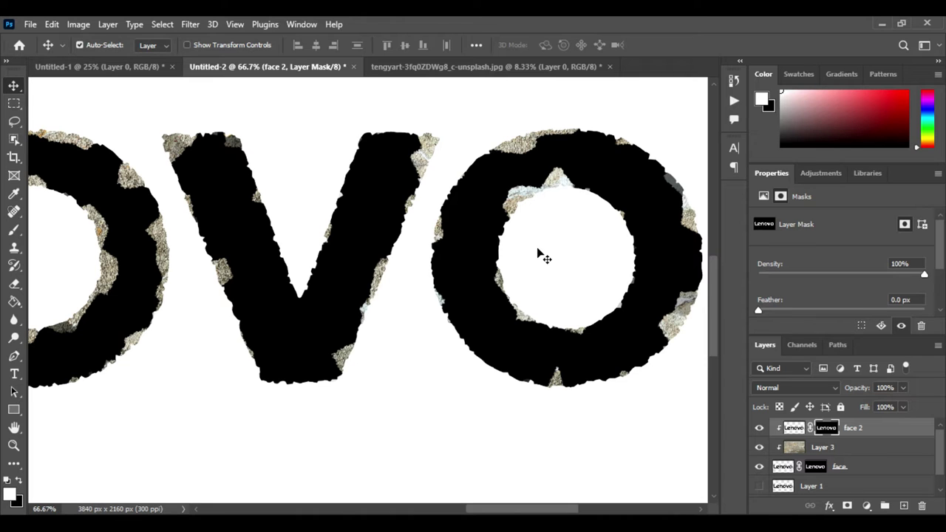
key("ctrl+minus")
key("ctrl+minus")
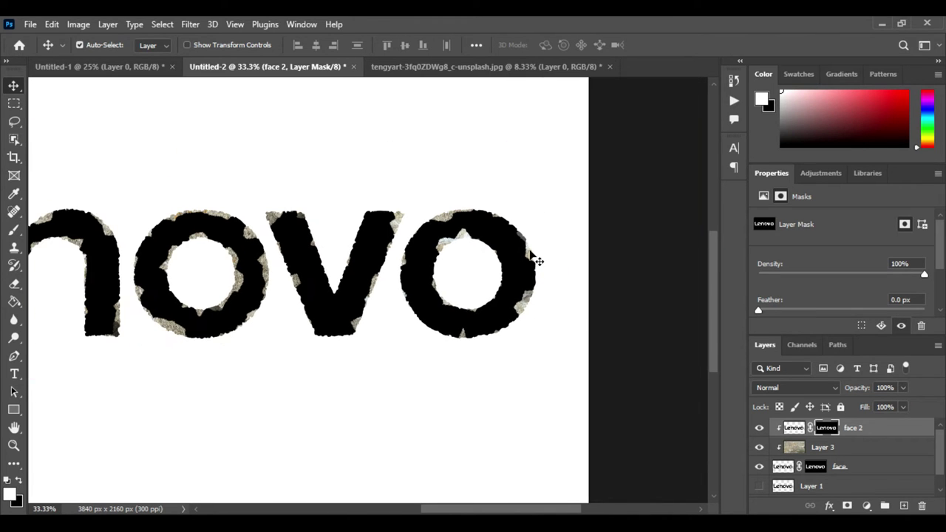
mouse_move(313, 375)
left_mouse_down()
mouse_move(555, 414)
mouse_move(680, 394)
mouse_move(522, 386)
mouse_move(435, 392)
mouse_move(437, 400)
left_mouse_up()
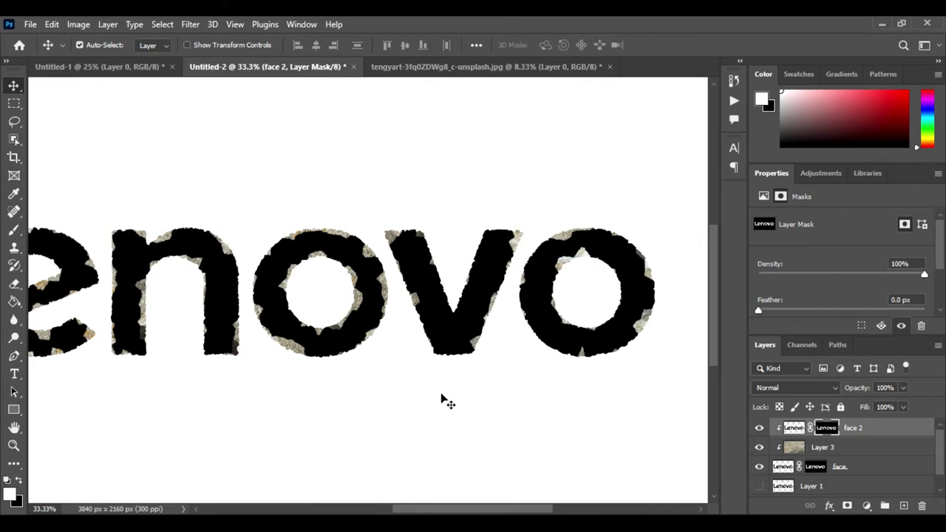
Step: Add an Outer Bevel to face 2 with Depth 70, Size 50 and Soften 0
left_click(796, 430)
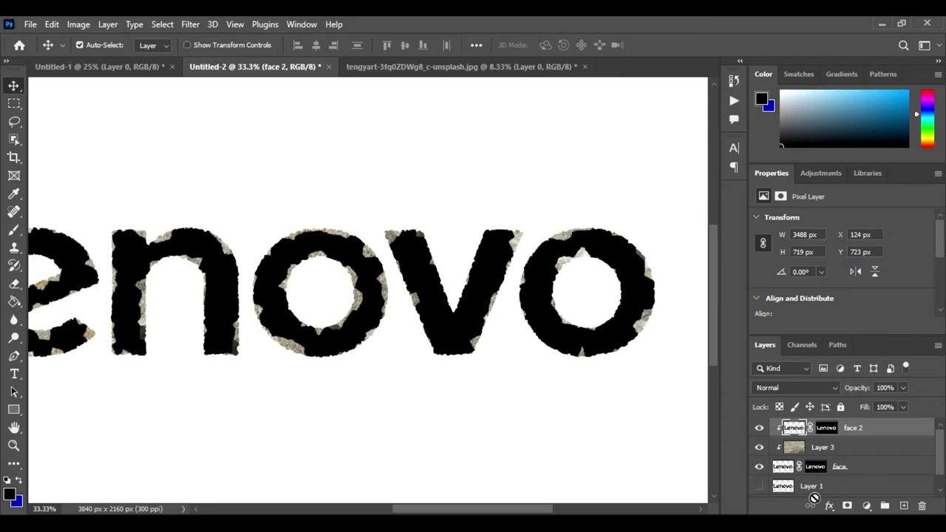
left_click(831, 507)
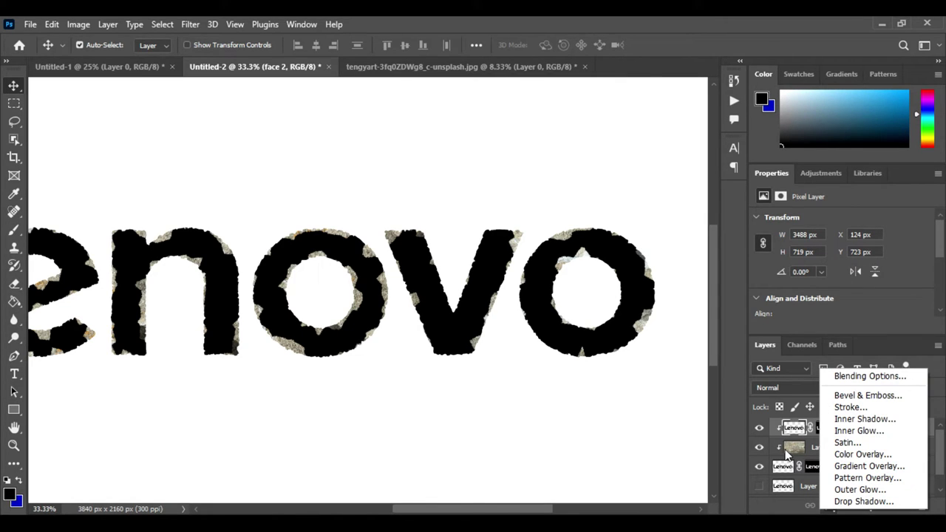
left_click(848, 398)
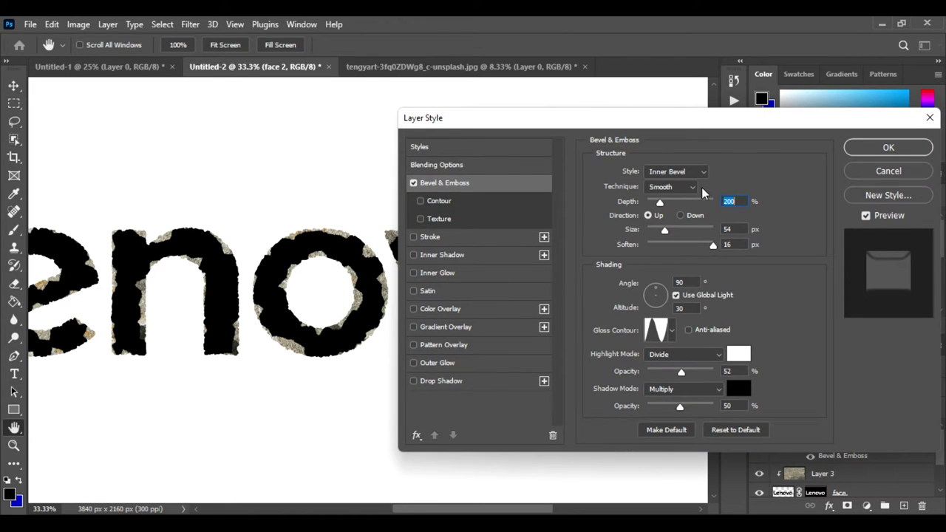
left_click(702, 172)
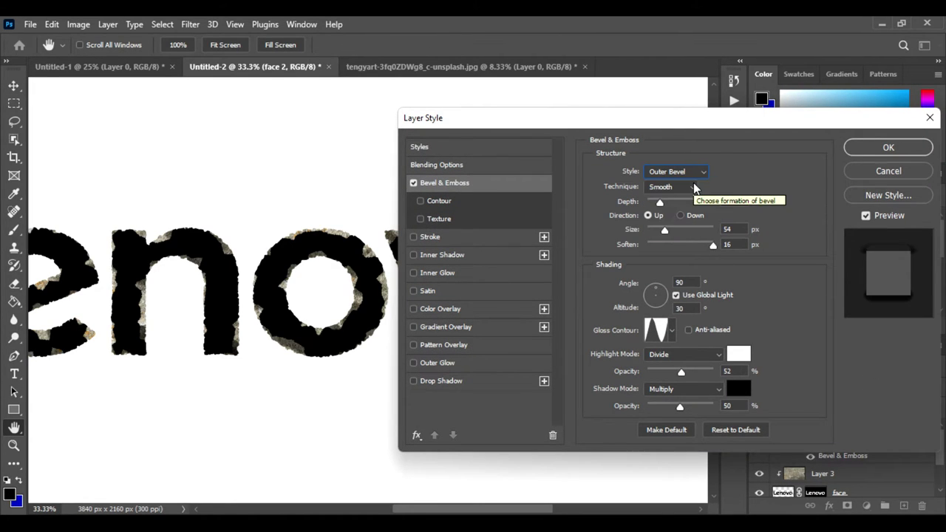
double_click(735, 201)
type("70")
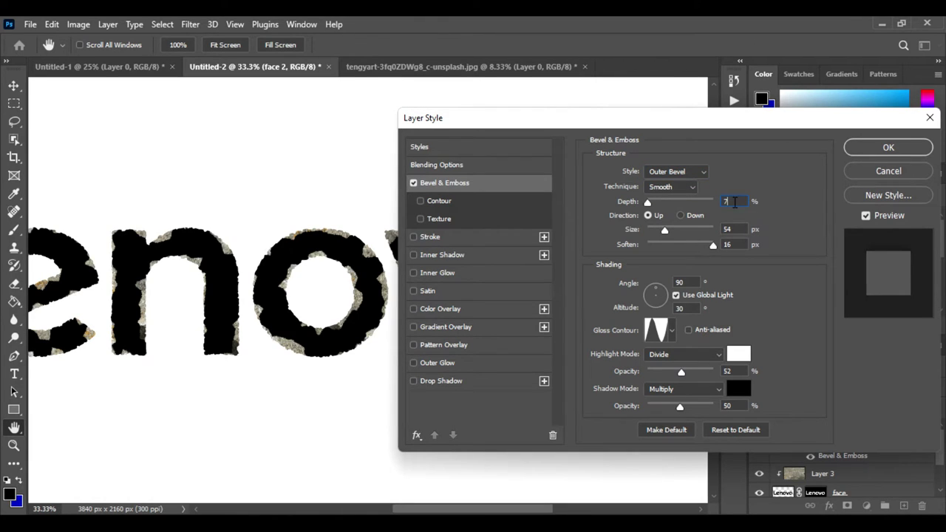
double_click(728, 229)
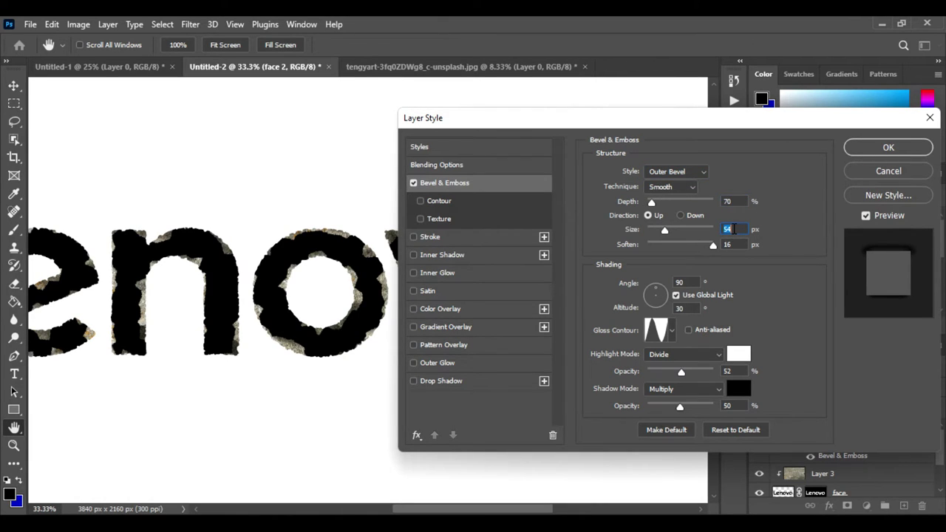
type("50")
double_click(736, 244)
type("0")
Step: Set bevel highlights to Color Dodge 20% and shadows to Color Burn 46%
left_click(686, 354)
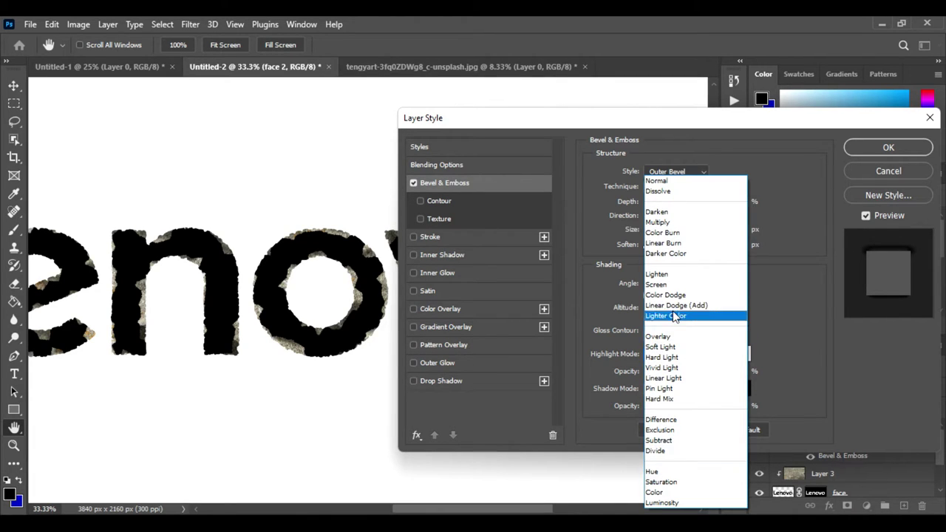
left_click(665, 294)
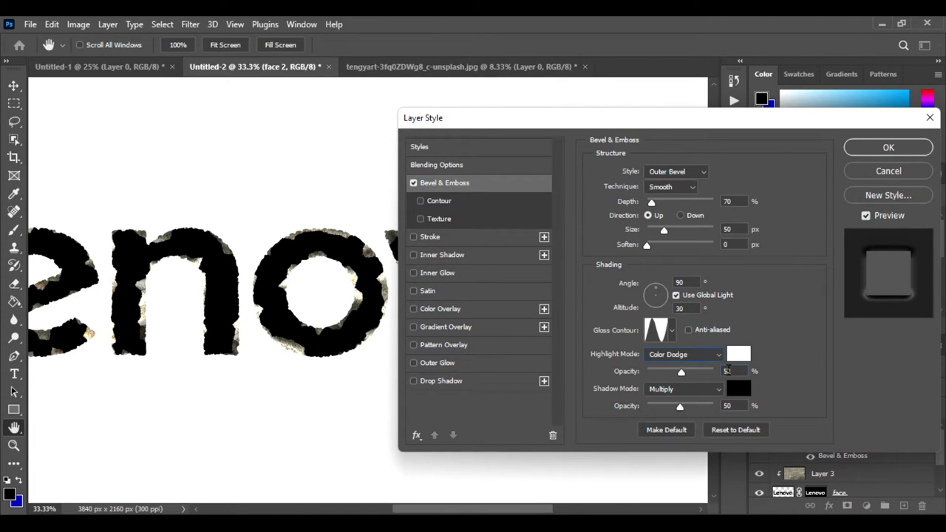
type("20")
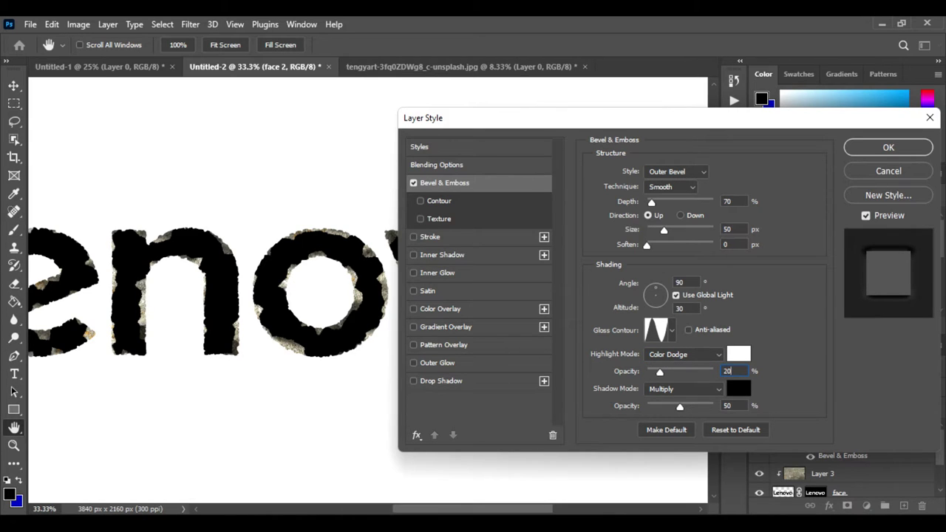
left_click(706, 391)
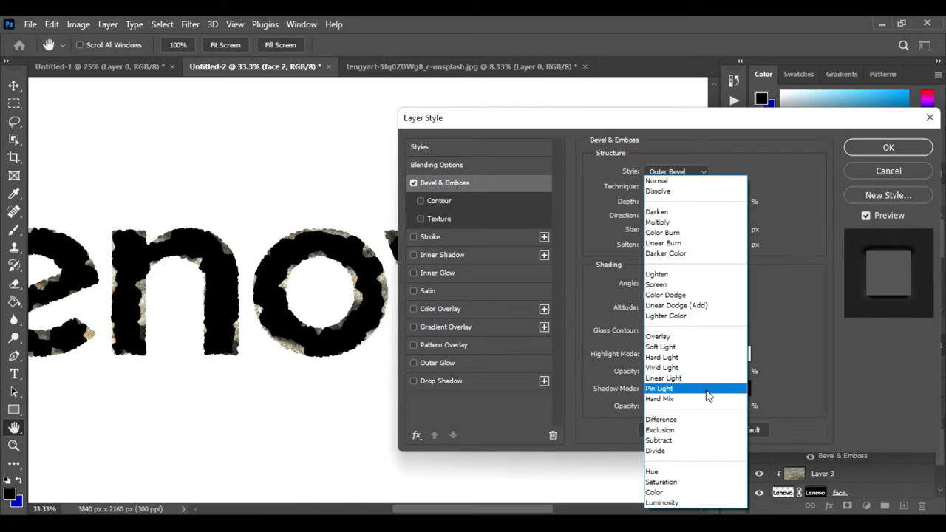
left_click(671, 233)
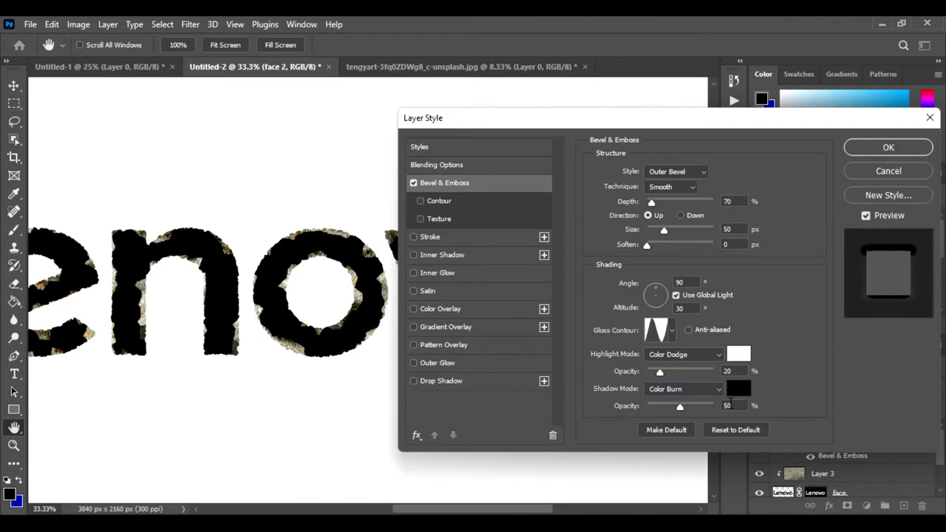
left_click(737, 407)
type("60")
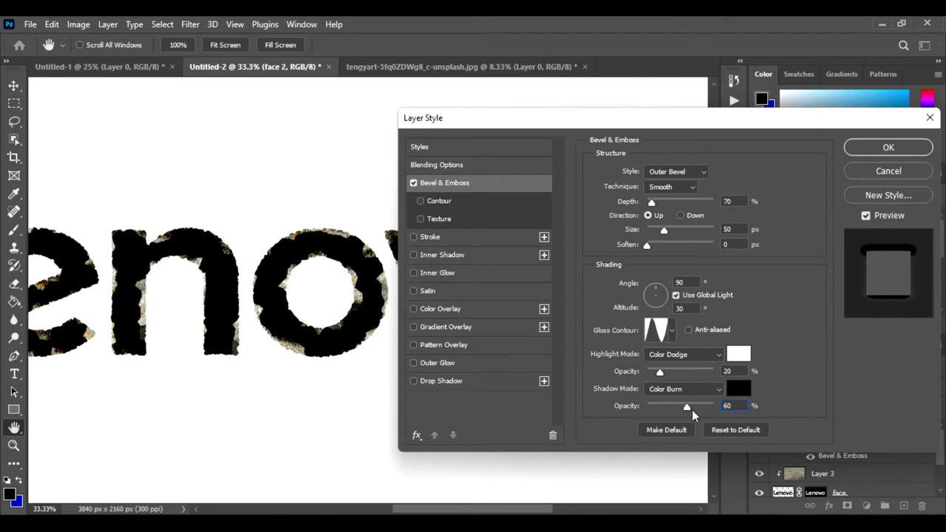
mouse_move(686, 408)
left_mouse_down()
mouse_move(665, 404)
mouse_move(673, 405)
left_mouse_up()
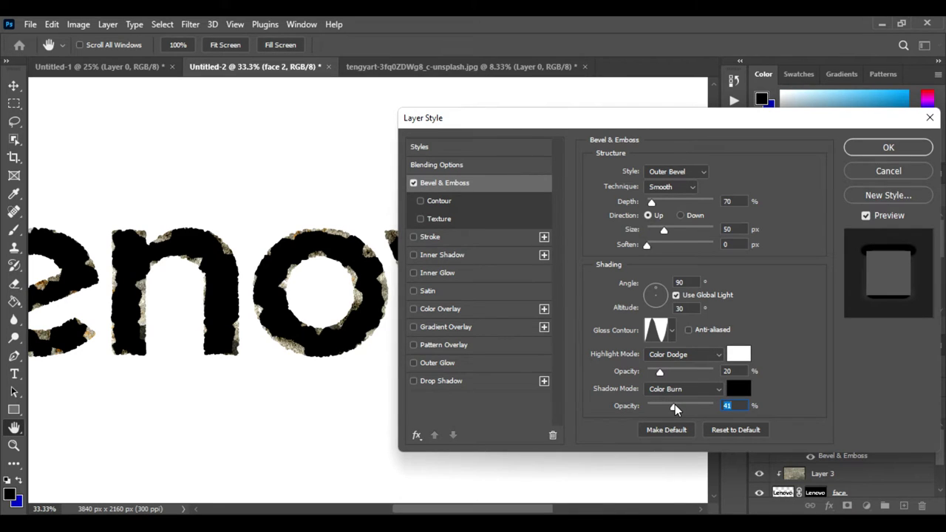
left_click_drag(675, 405, 678, 406)
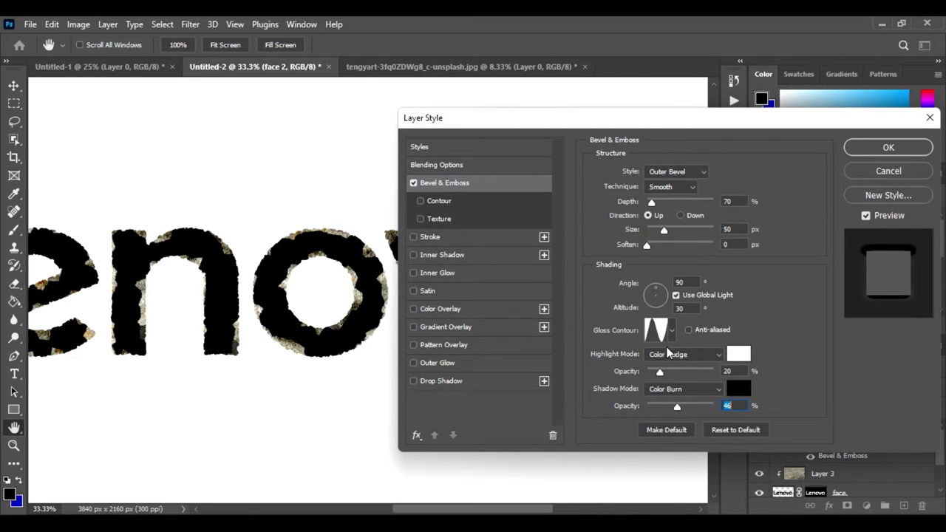
Step: Use the linear gloss contour and a 60° light angle
left_click(669, 334)
left_click(588, 362)
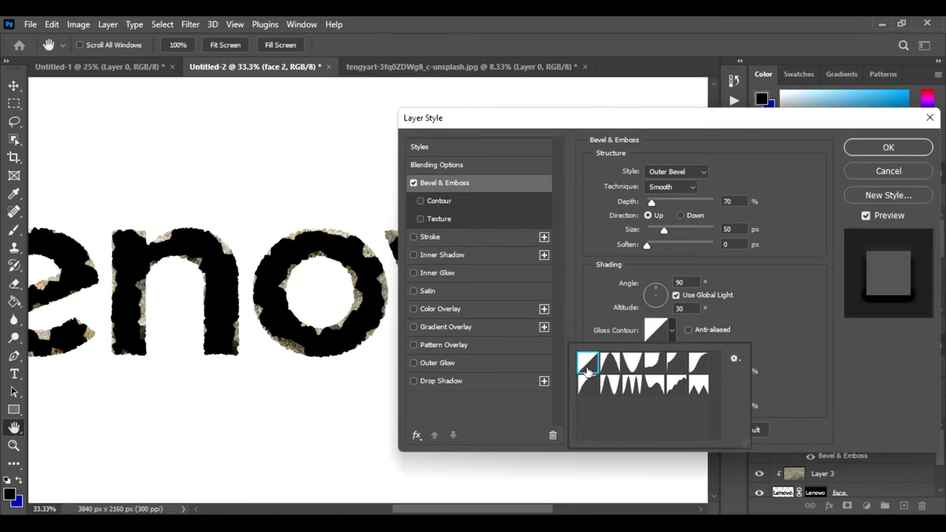
double_click(595, 367)
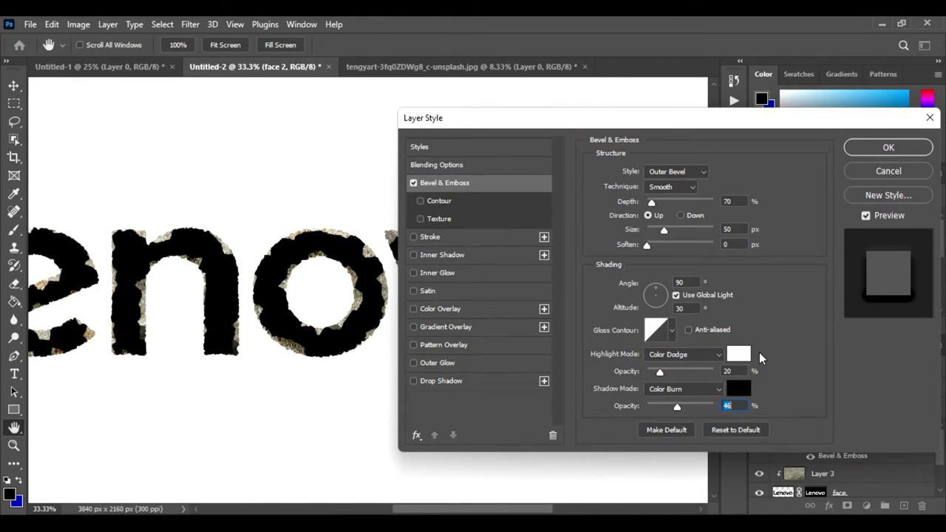
double_click(686, 282)
type("60")
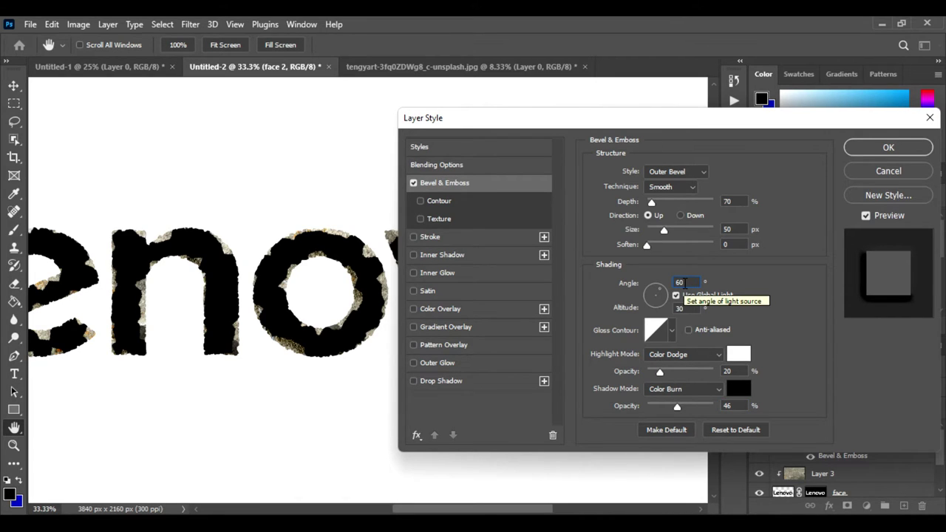
left_click(432, 167)
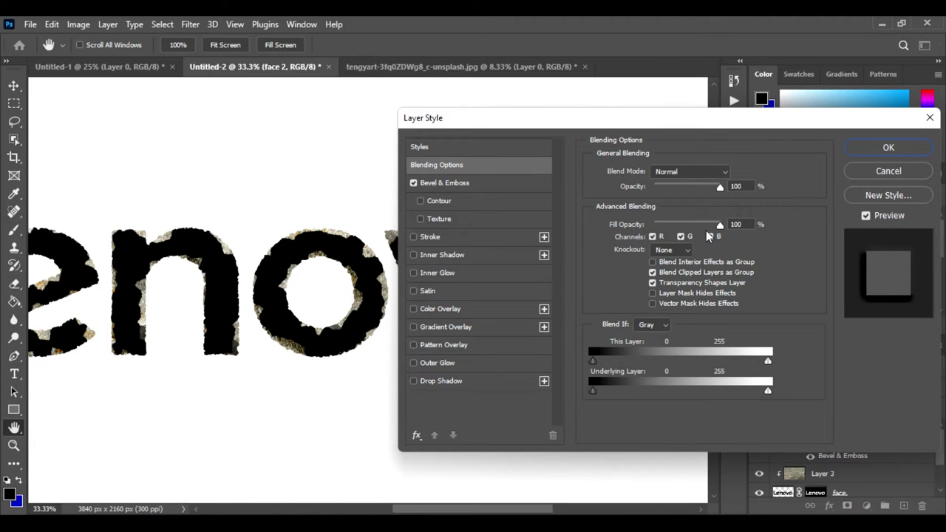
Step: Set Fill Opacity to 0; bevel shadow 60%, highlight 46%, Depth 74, Size 54; apply
left_click_drag(720, 224, 654, 224)
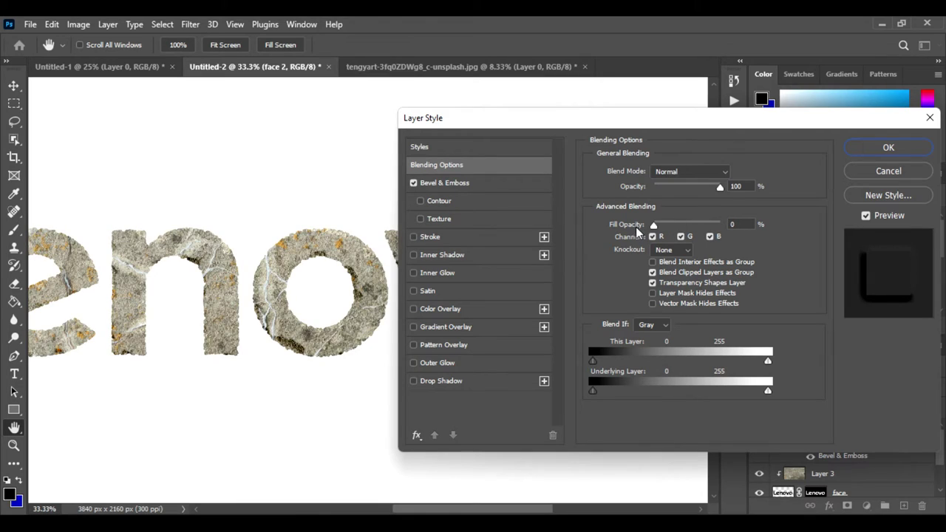
left_click(479, 186)
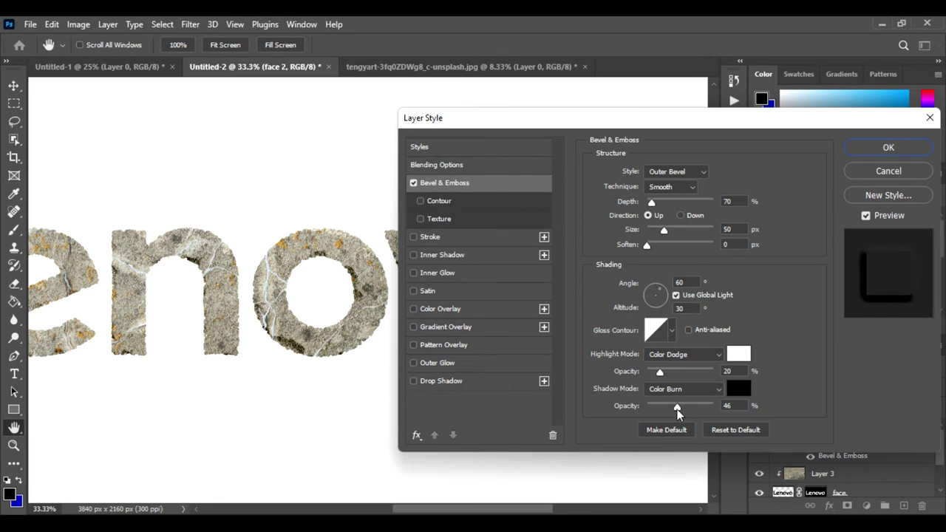
left_click_drag(678, 409, 689, 412)
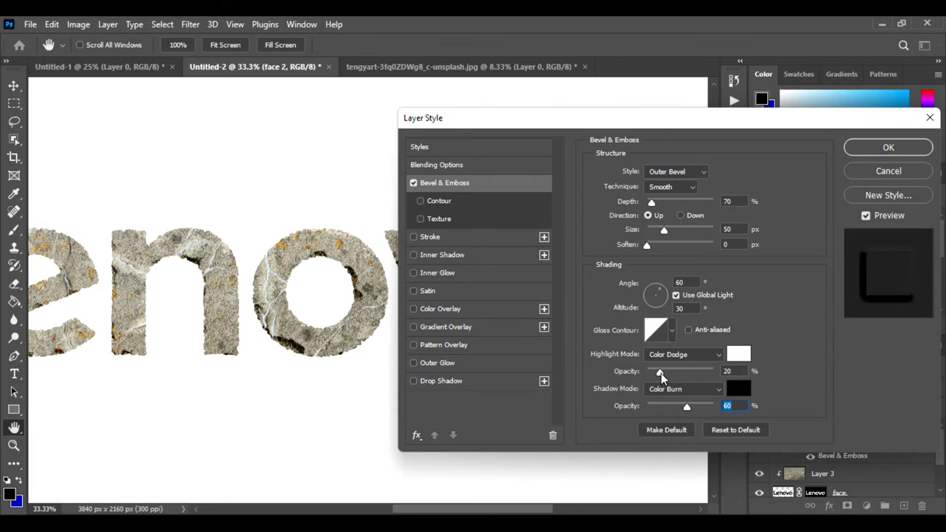
mouse_move(661, 374)
left_mouse_down()
mouse_move(687, 376)
mouse_move(677, 375)
left_mouse_up()
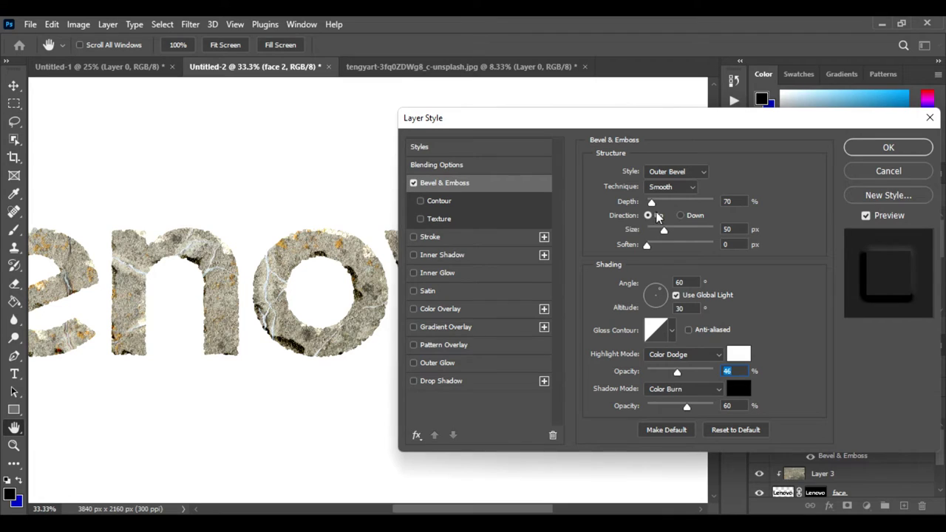
left_click_drag(651, 206, 652, 205)
left_click(652, 204)
mouse_move(665, 231)
left_mouse_down()
mouse_move(679, 233)
mouse_move(665, 230)
left_mouse_up()
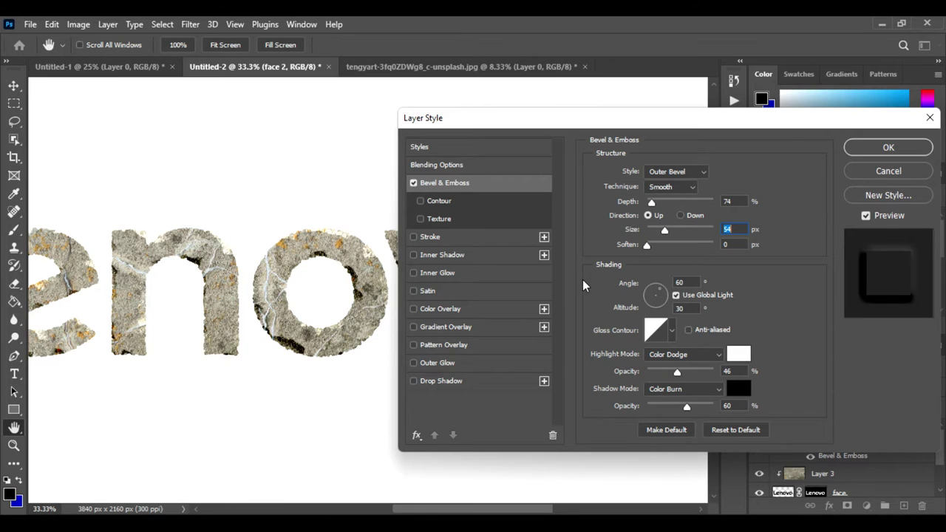
left_click(888, 148)
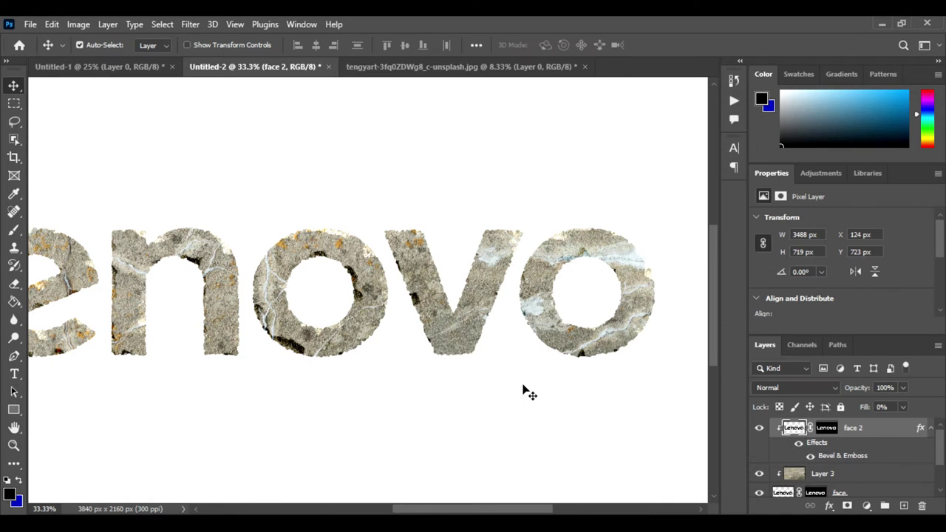
Step: Paste the engin-akyurt stone photo into Untitled-2 as a new layer
mouse_move(275, 414)
left_mouse_down()
mouse_move(361, 415)
mouse_move(276, 392)
left_mouse_up()
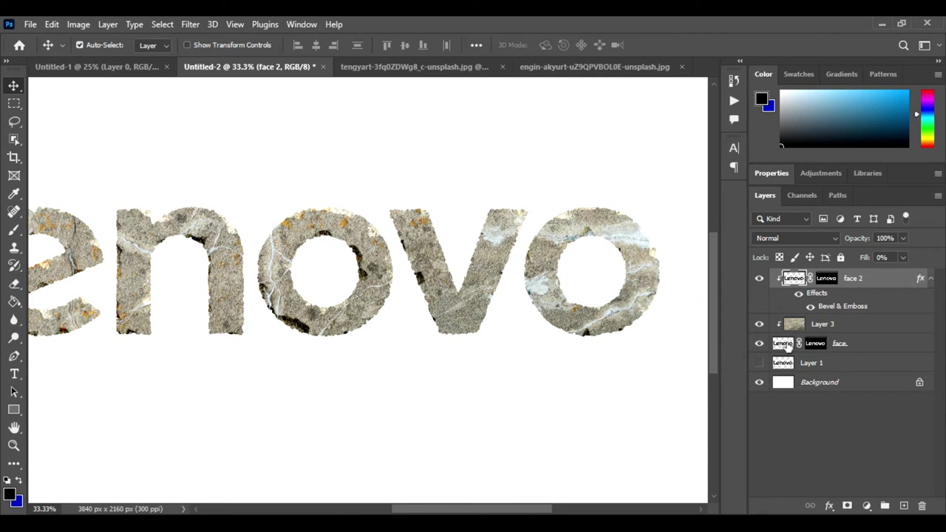
left_click(525, 69)
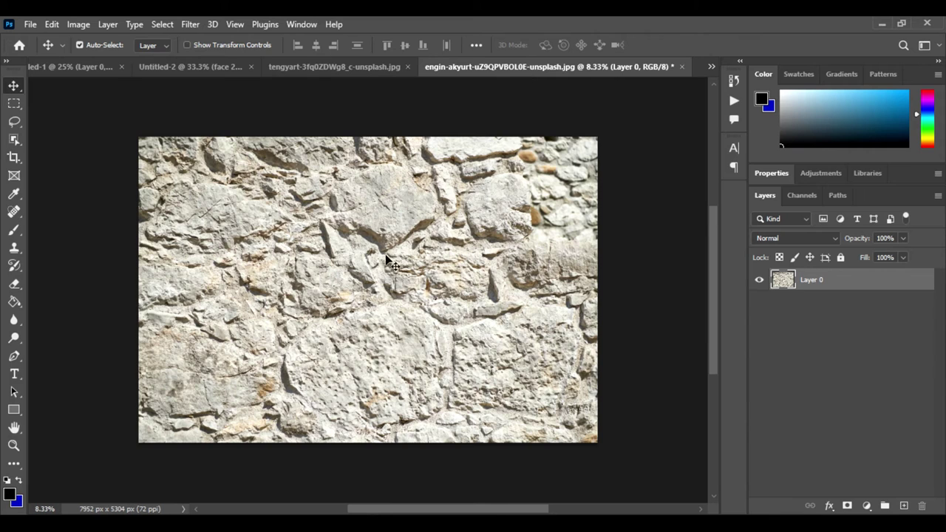
left_click_drag(229, 218, 111, 85)
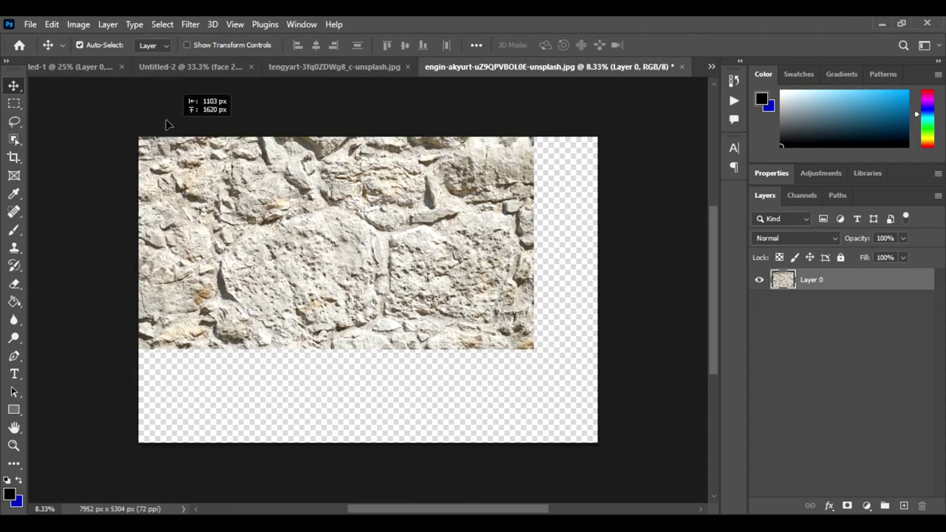
left_click(102, 70)
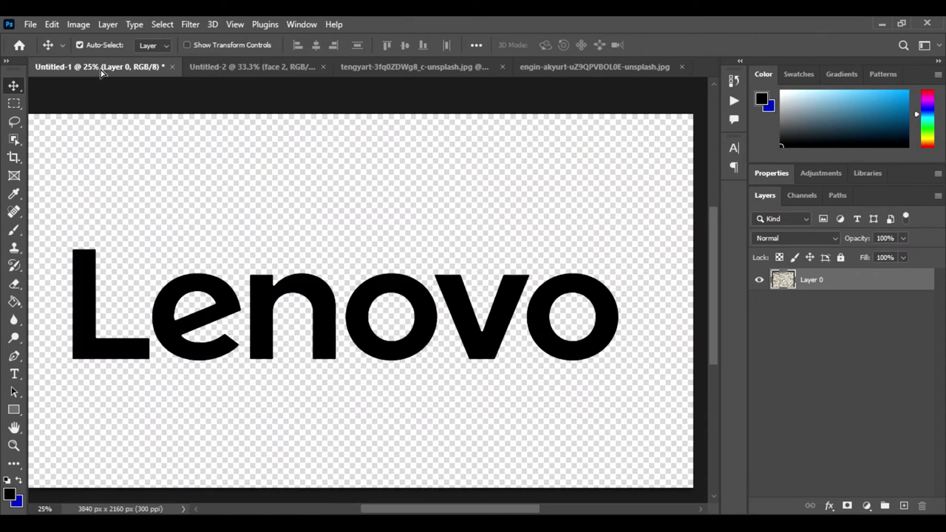
left_click(203, 69)
key("ctrl+v")
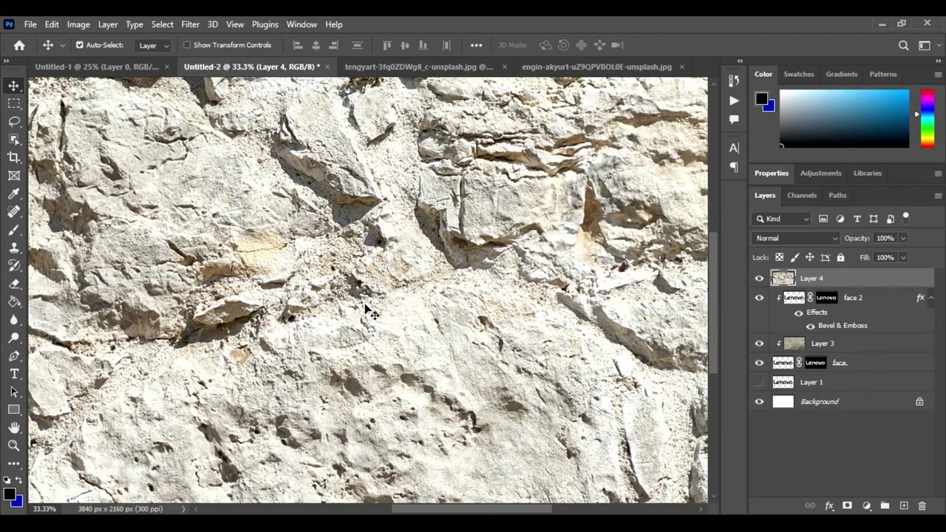
Step: Clip Layer 4 to face 2 and load face 2's mask as a selection
key("ctrl+minus")
key("ctrl+minus")
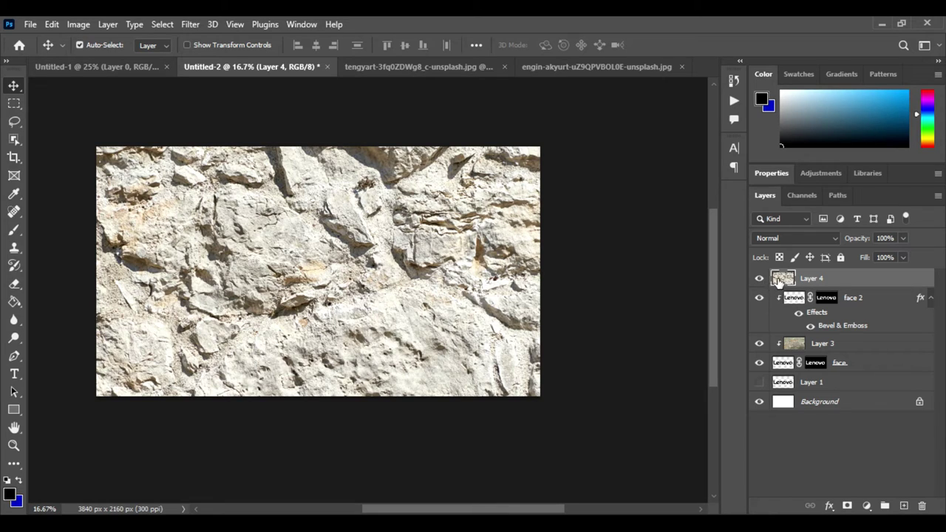
left_click(789, 282, "alt")
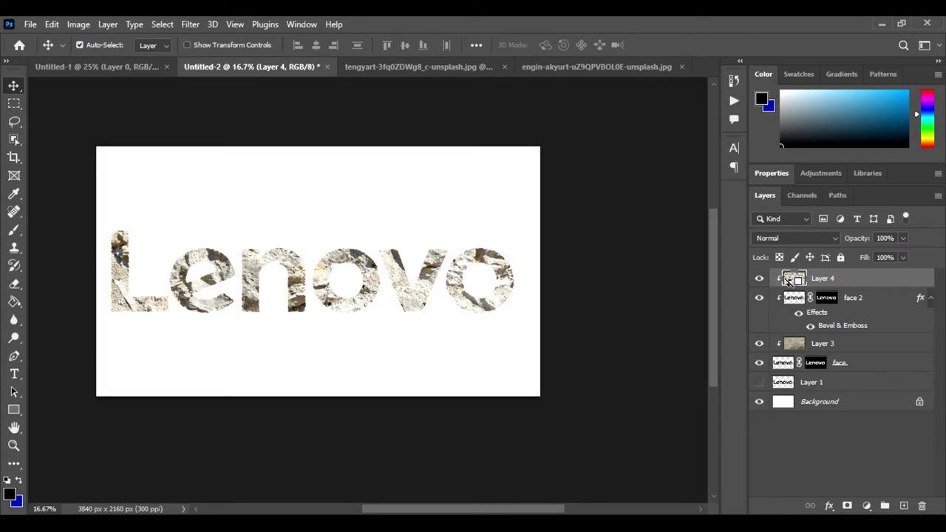
left_click(824, 298)
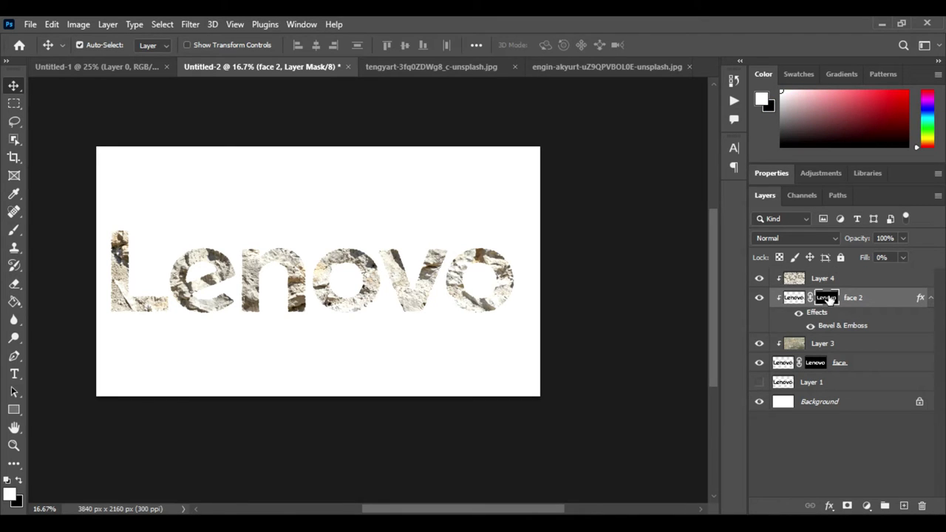
left_click_drag(822, 299, 830, 304)
left_click(829, 300, "ctrl")
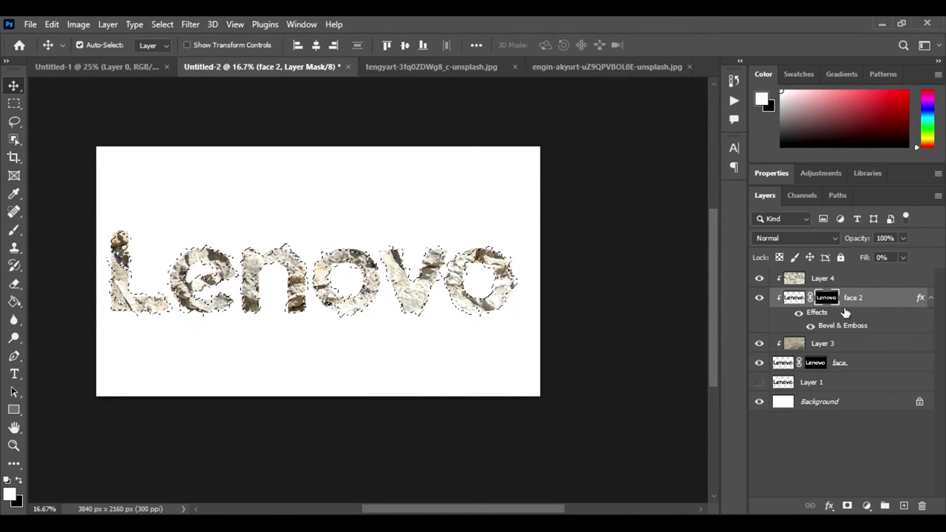
Step: Give Layer 4 a letter-shaped mask from the selection, then invert that mask
left_click(843, 285)
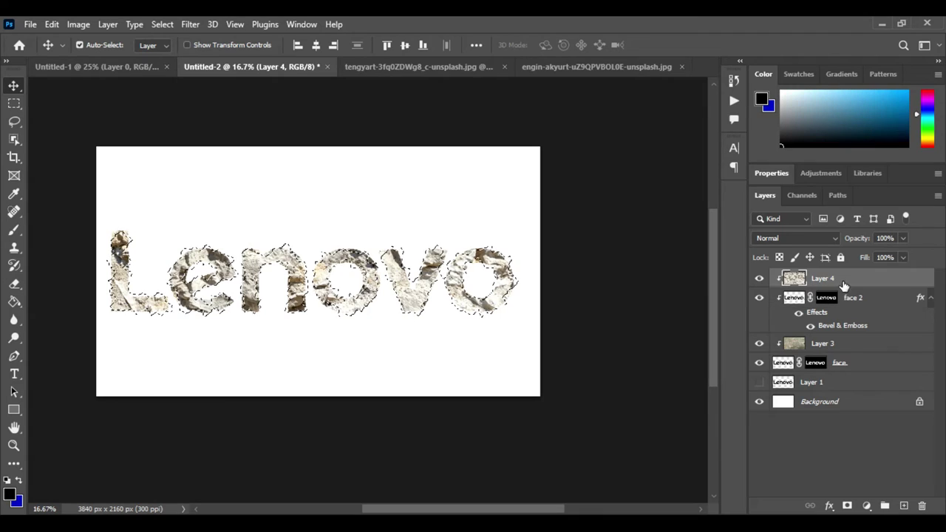
left_click(846, 507)
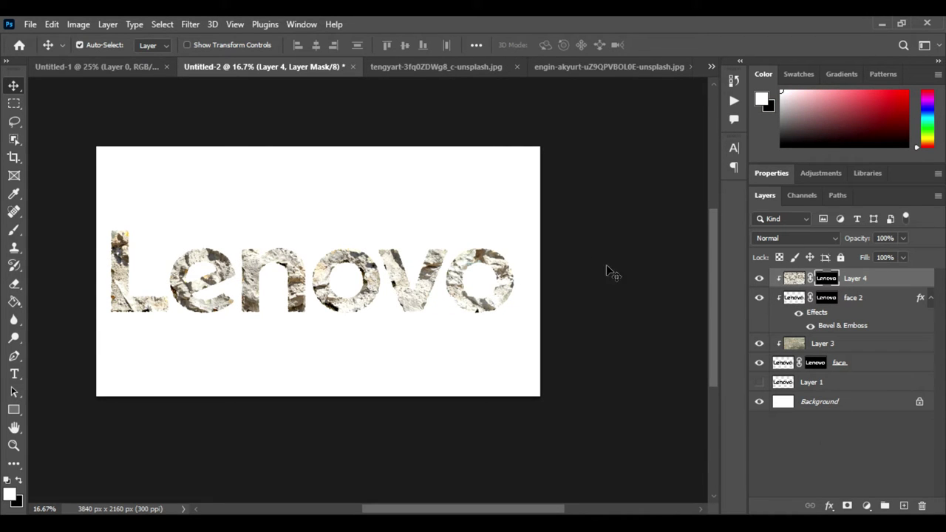
key("ctrl+plus")
key("ctrl+plus")
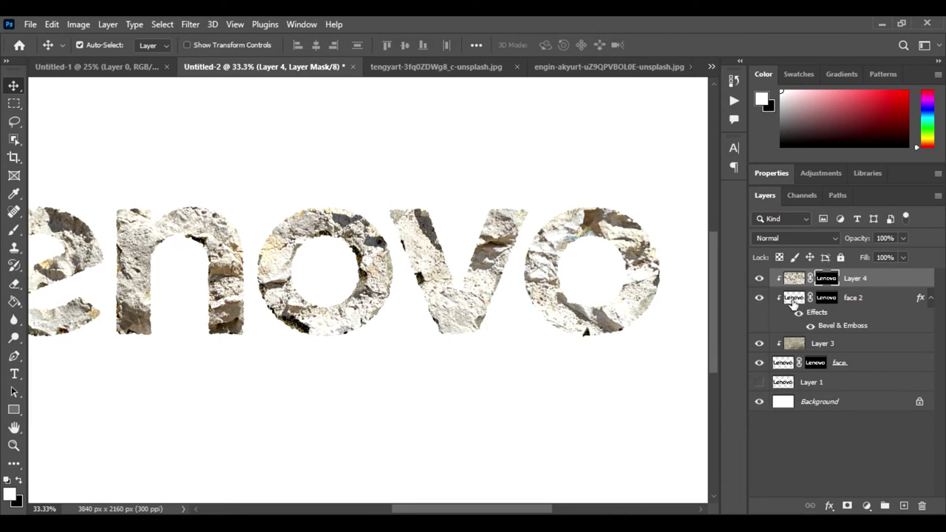
left_click(761, 279)
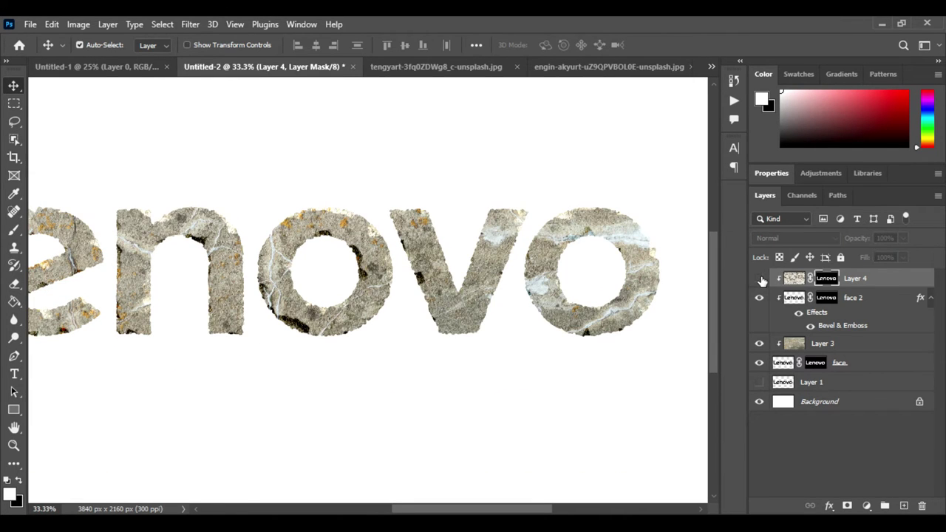
left_click(759, 278)
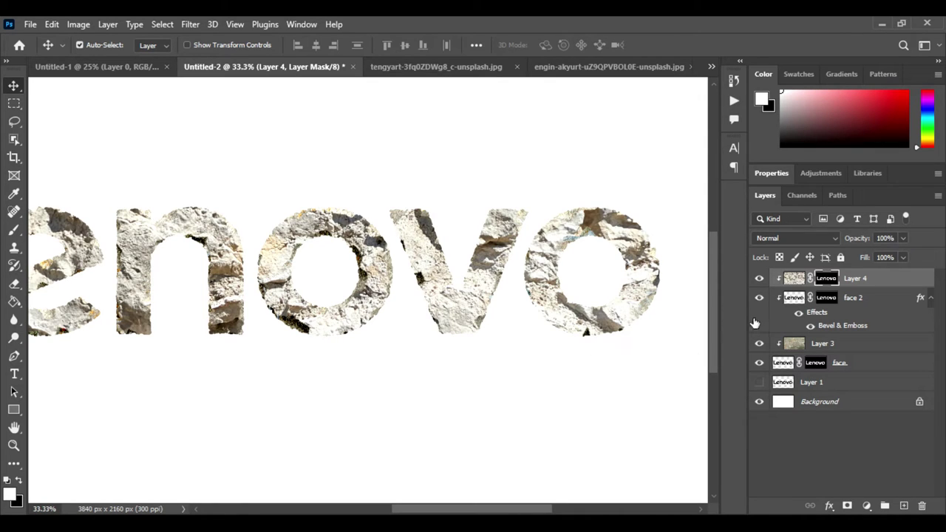
double_click(825, 279)
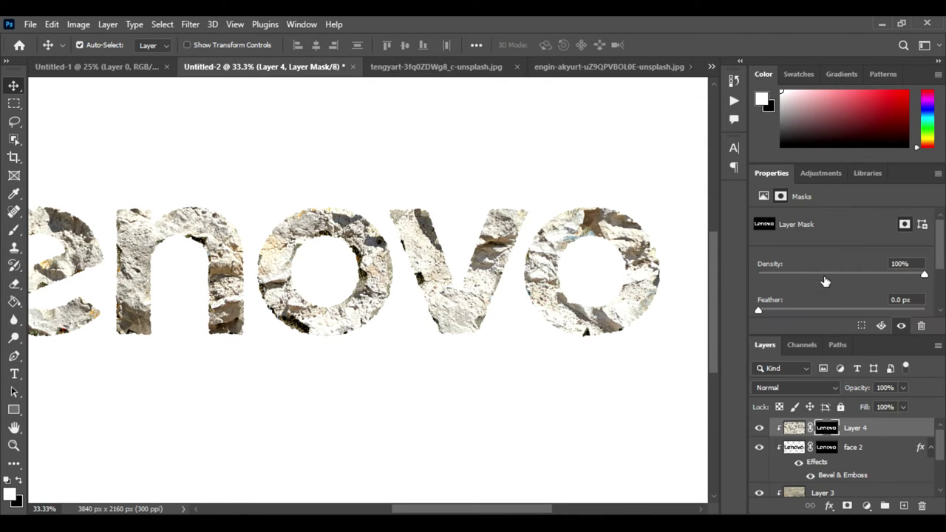
scroll(852, 230, "down", 2)
scroll(852, 230, "down", 1)
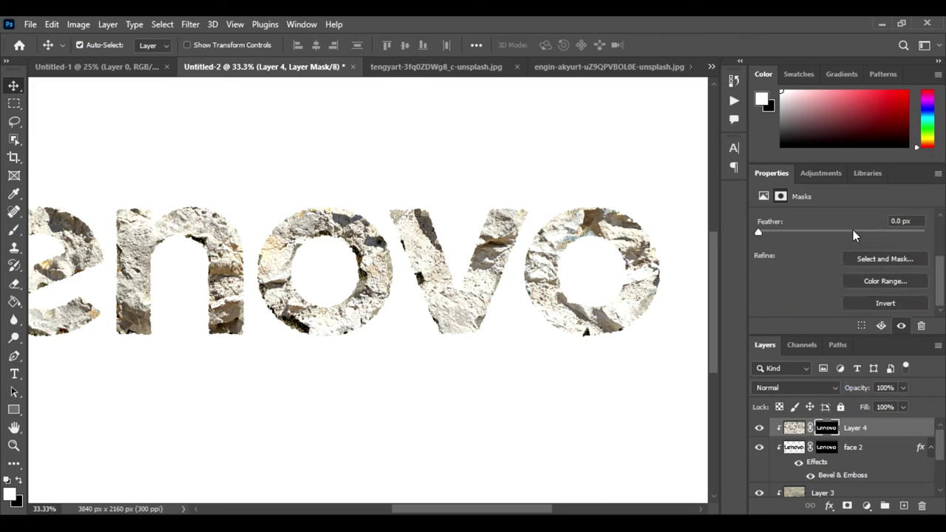
left_click(901, 302)
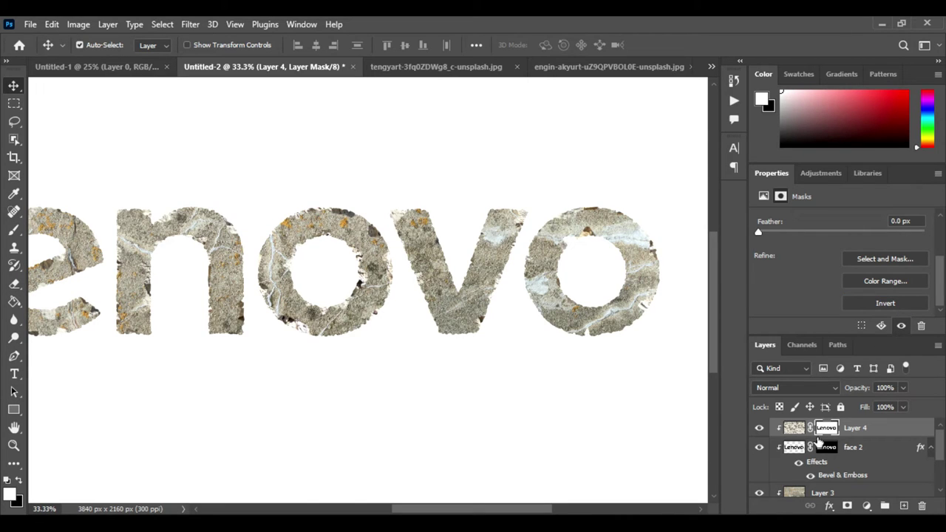
Step: Set Layer 4's blend mode to Linear Burn
left_click(887, 434)
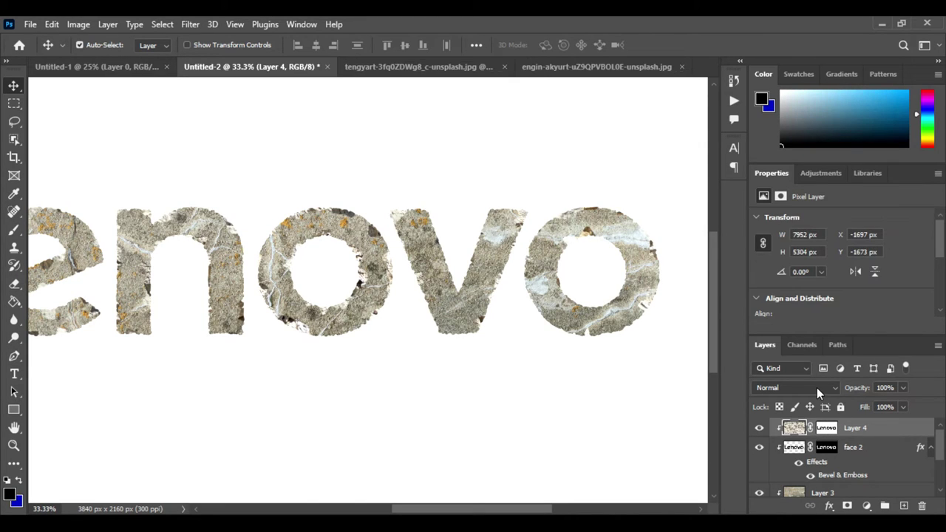
left_click(815, 386)
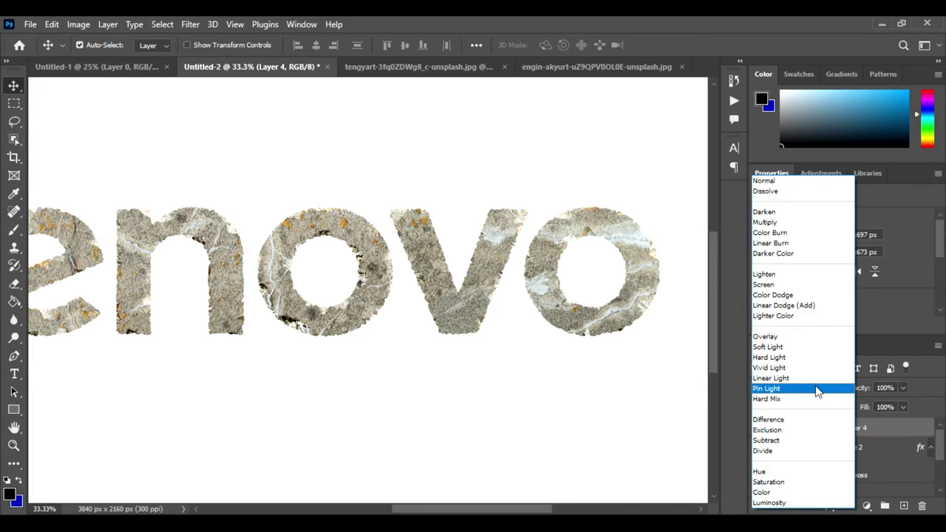
left_click(789, 249)
key("ctrl+minus")
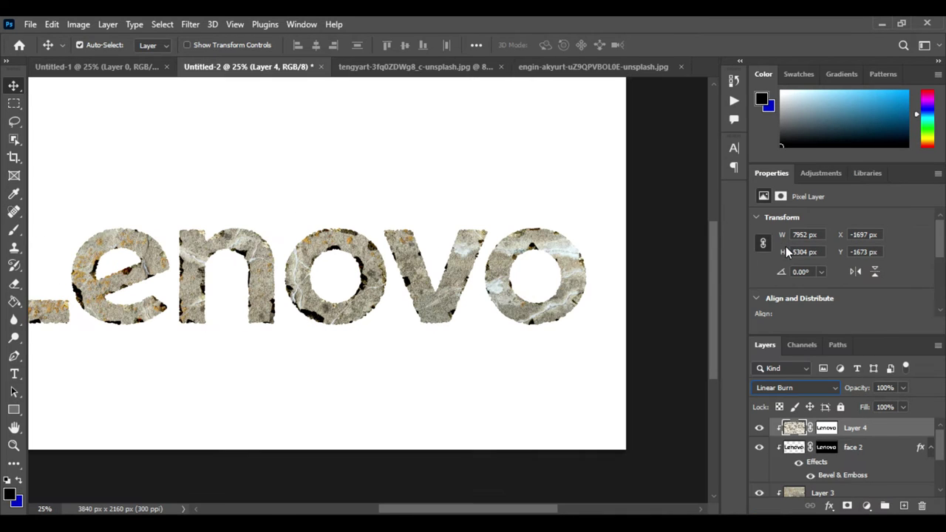
left_click_drag(236, 382, 342, 404)
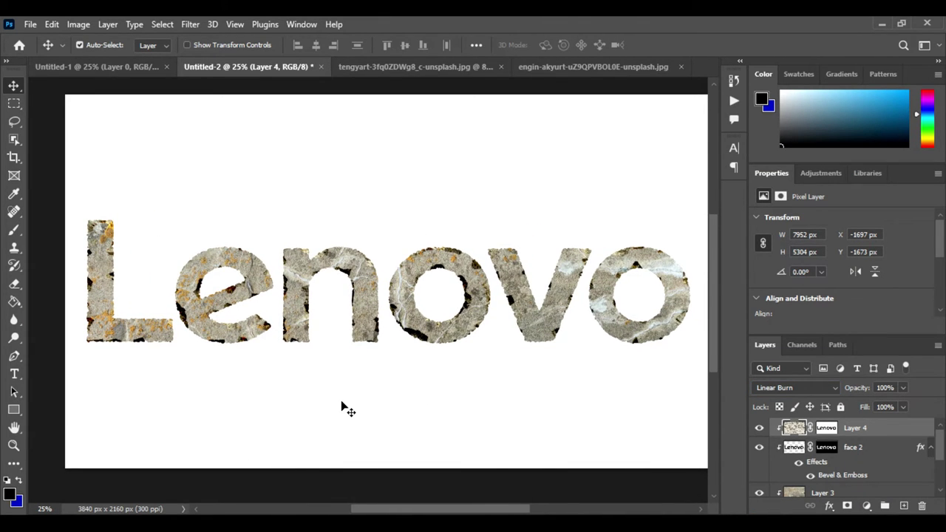
Step: Set Layer 4's fill to 57% and collapse the Properties panel
left_click(903, 407)
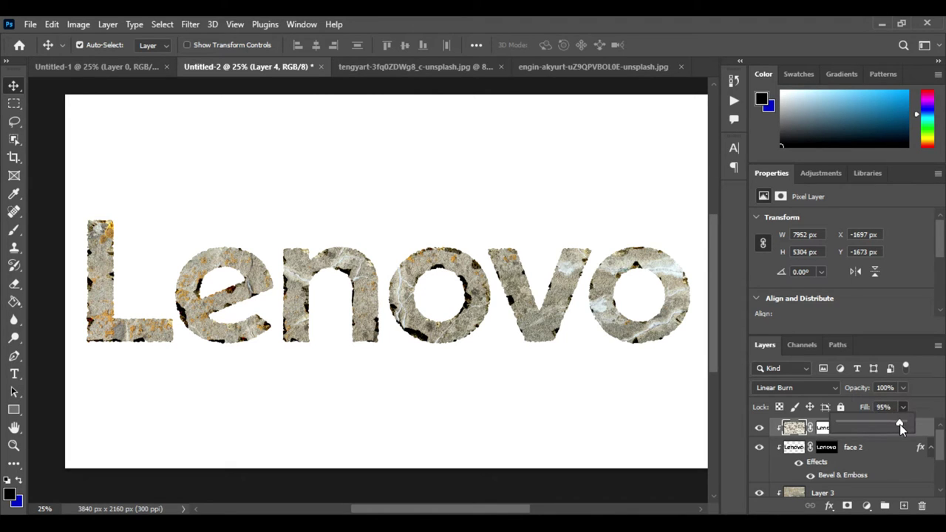
left_click_drag(871, 424, 866, 422)
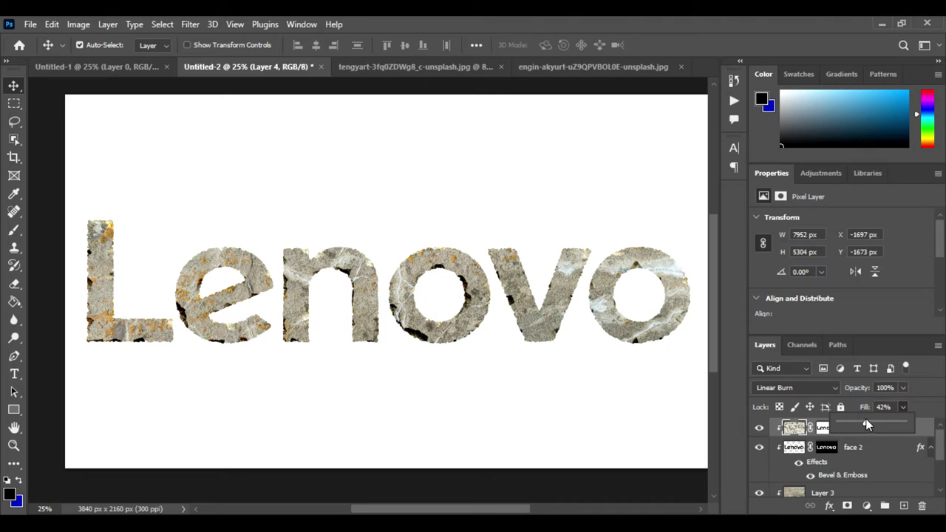
key("ctrl+plus")
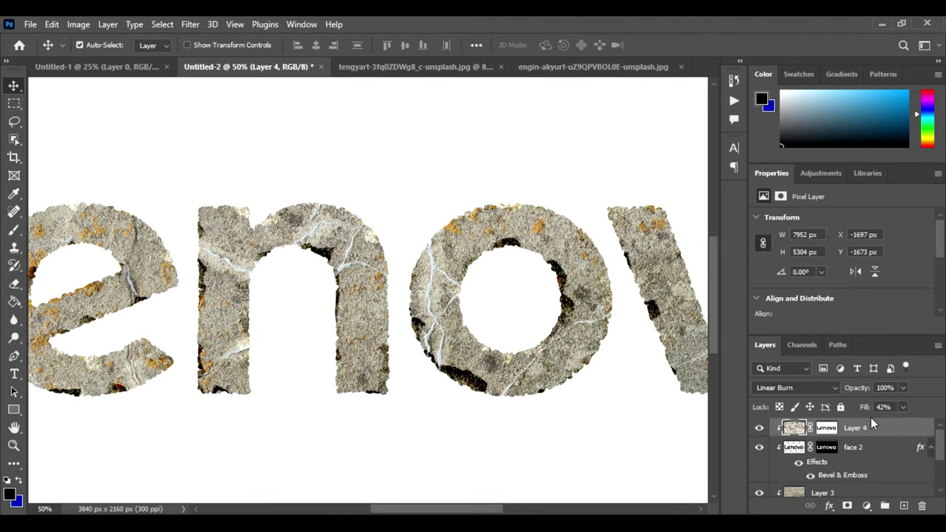
left_click(903, 406)
mouse_move(905, 427)
left_mouse_down()
mouse_move(914, 427)
mouse_move(897, 427)
left_mouse_up()
left_click_drag(912, 426, 908, 426)
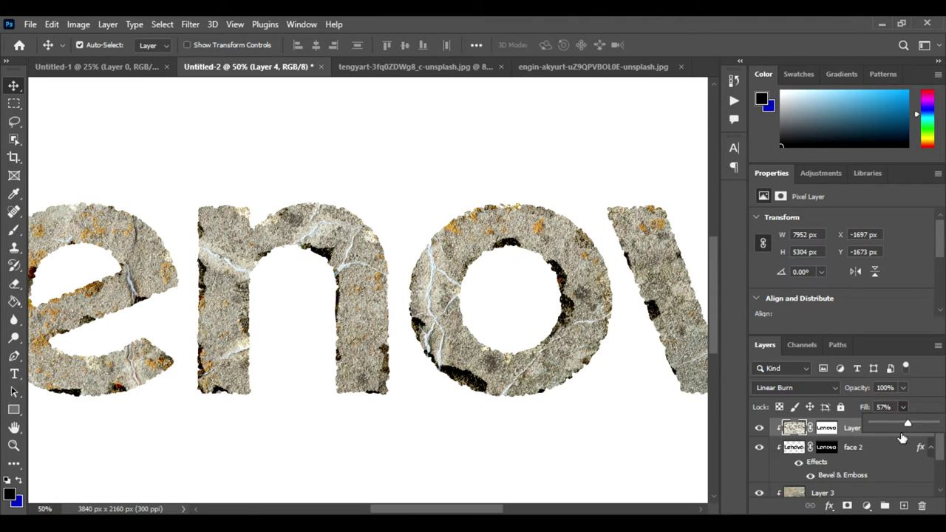
left_click(900, 429)
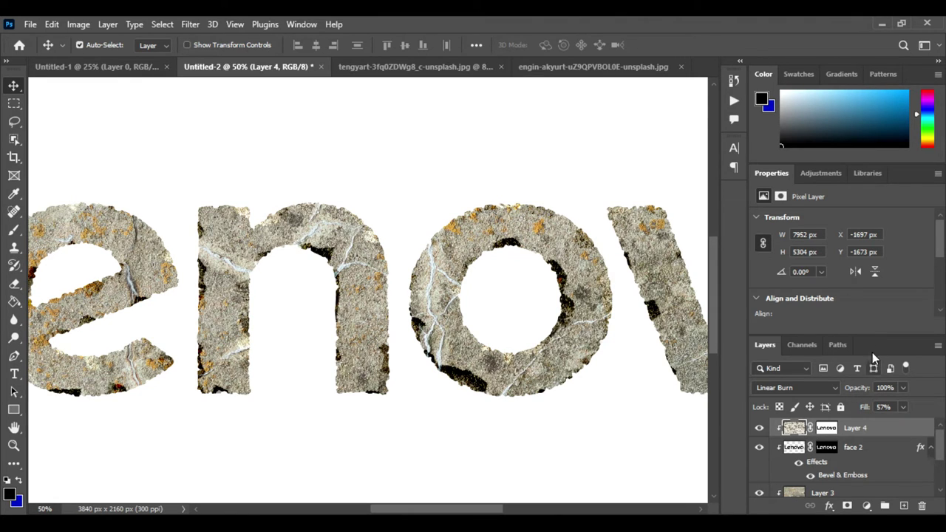
double_click(904, 176)
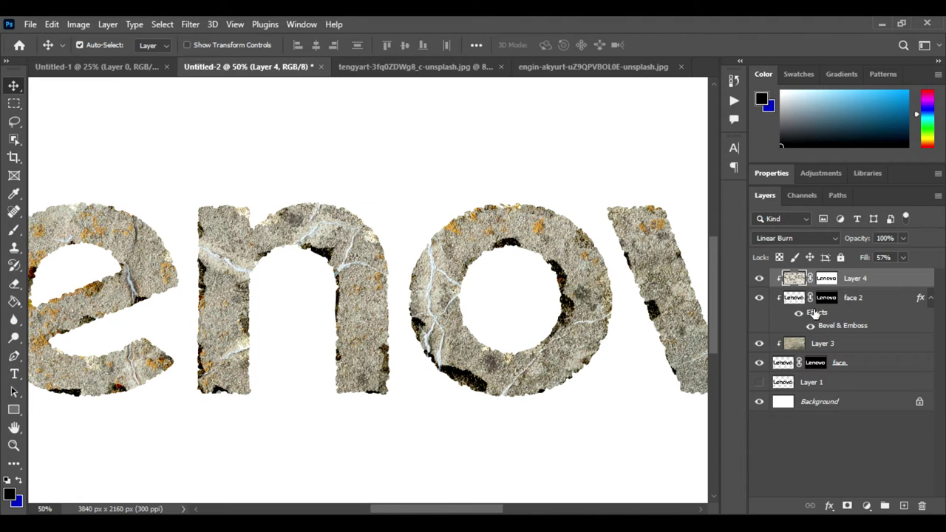
Step: Duplicate the face layer and rename the original to 'edge'
left_click(861, 364)
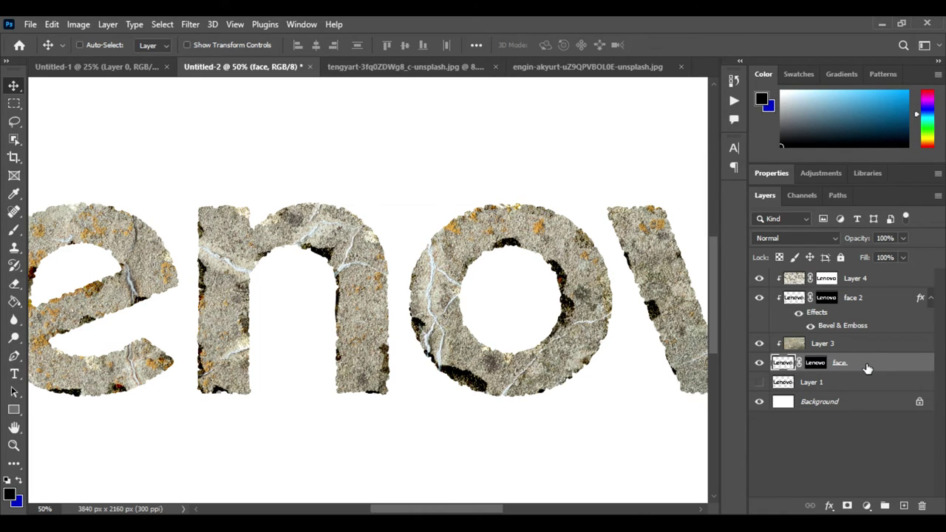
key("ctrl+j")
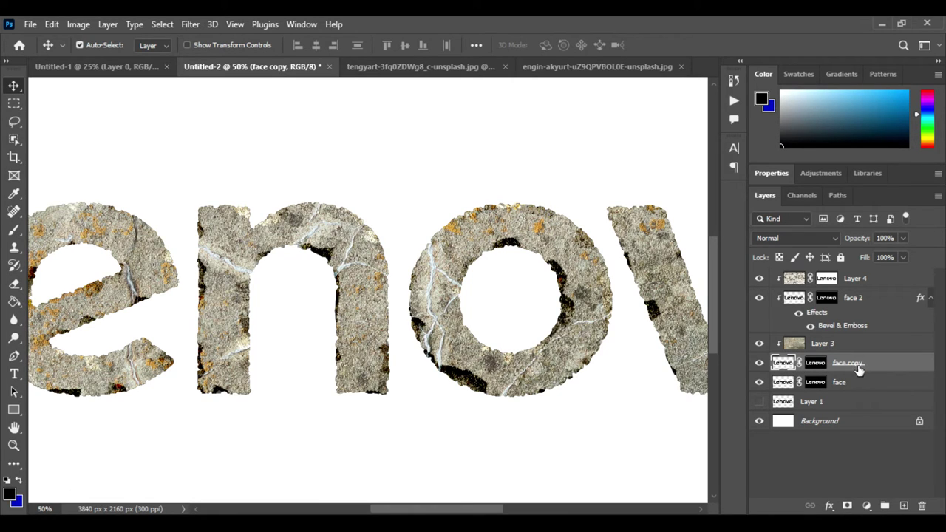
left_click(850, 366, "ctrl")
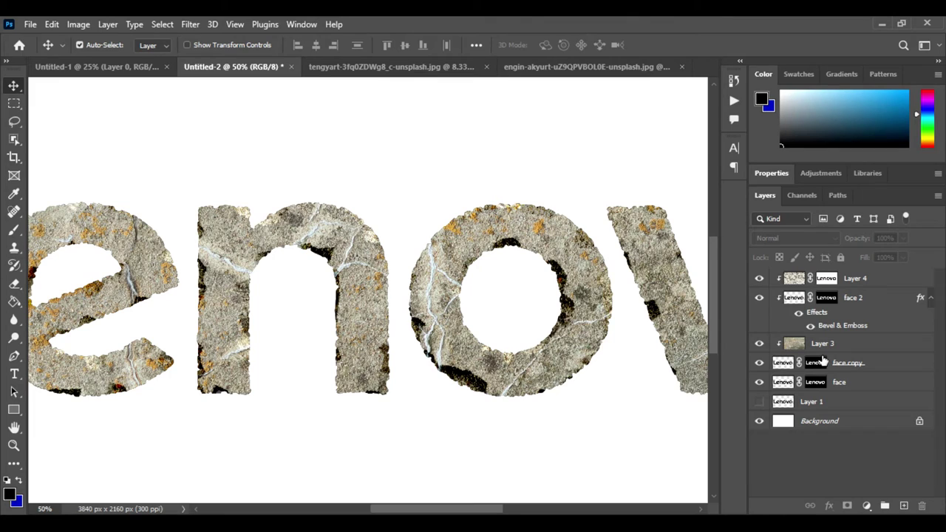
left_click(840, 386)
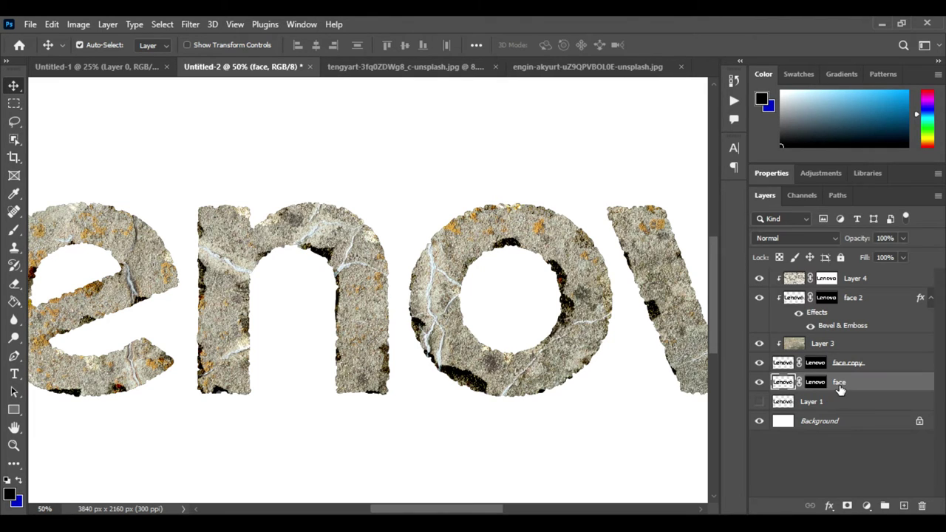
double_click(840, 385)
type("ed")
type("ge")
key("Return")
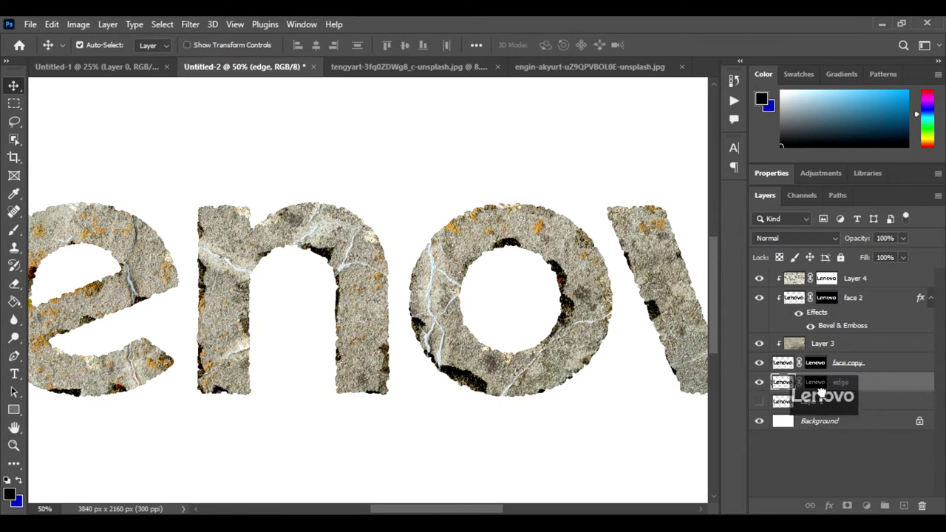
Step: Apply the edge layer's mask permanently and rename face copy to 'face'
left_click(815, 386)
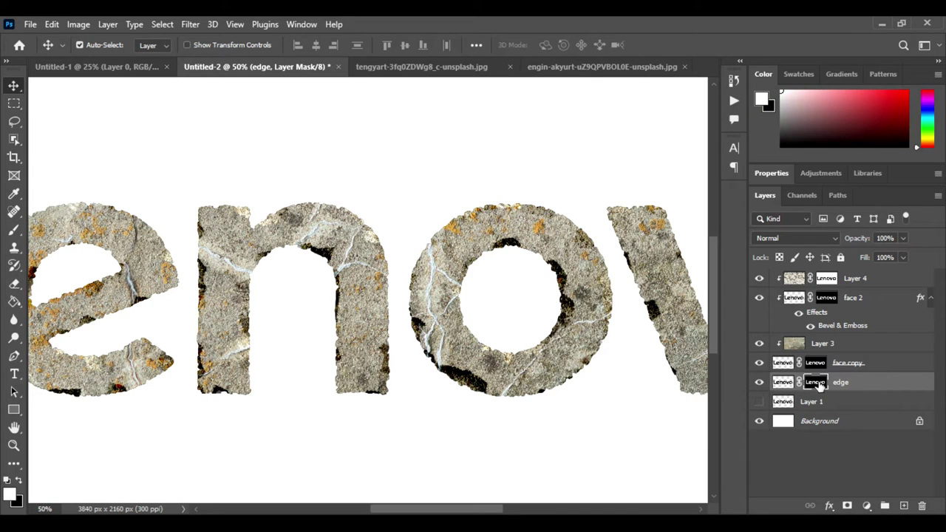
left_click_drag(815, 389, 922, 508)
left_click(412, 214)
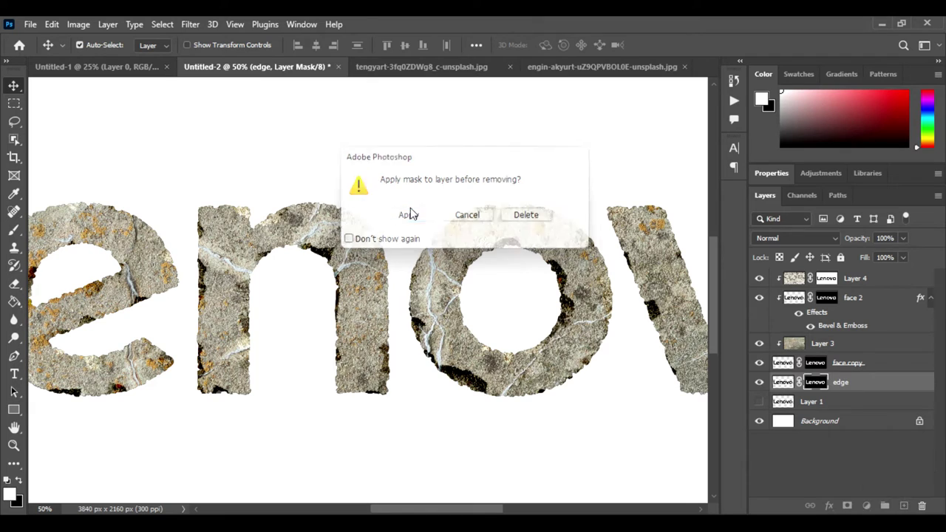
double_click(849, 362)
type("face")
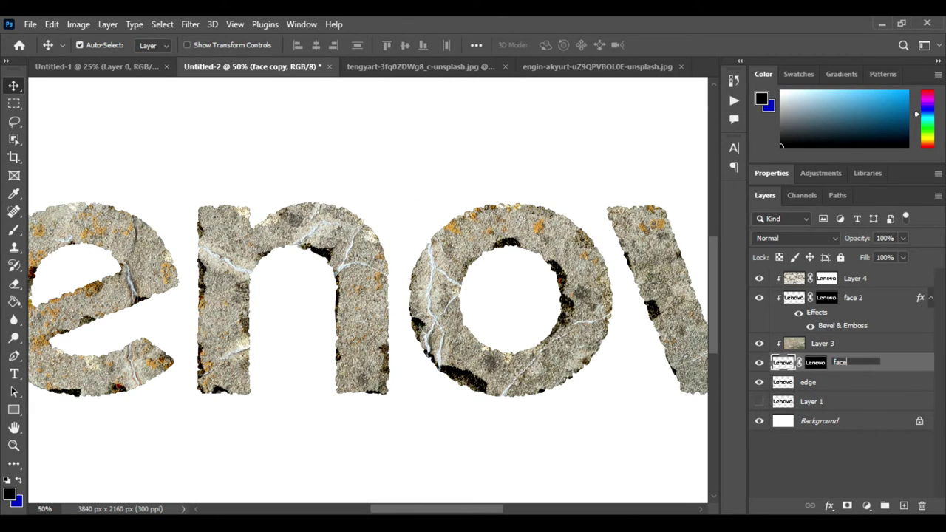
key("Return")
left_click(831, 389)
key("ctrl+minus")
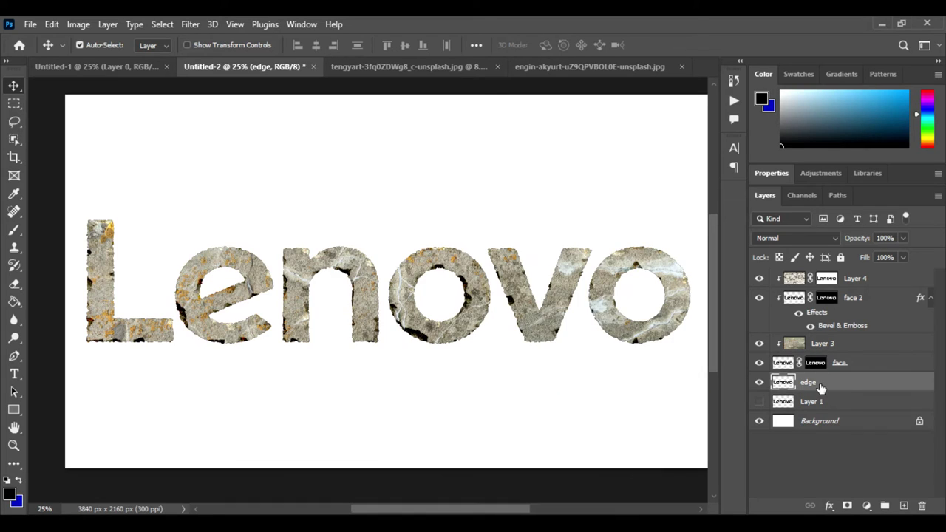
Step: Scale the edge layer down to about 96.33%, then duplicate it as edge copy
key("ctrl+t")
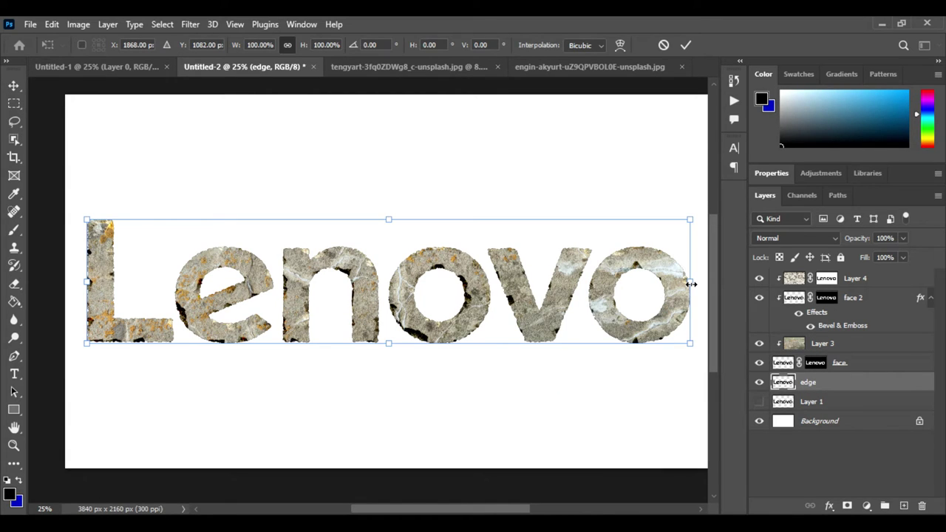
mouse_move(691, 284)
left_mouse_down()
mouse_move(671, 283)
mouse_move(679, 284)
left_mouse_up()
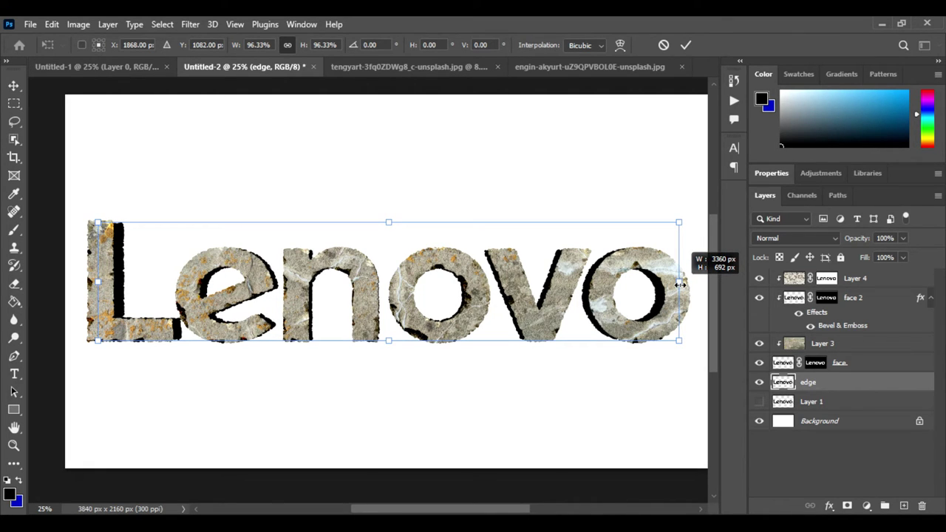
key("Return")
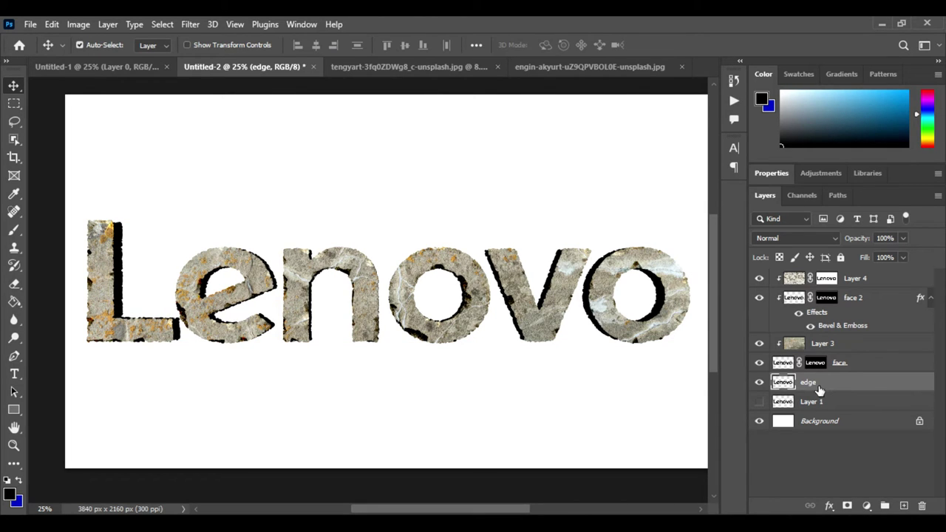
left_click_drag(819, 389, 903, 505)
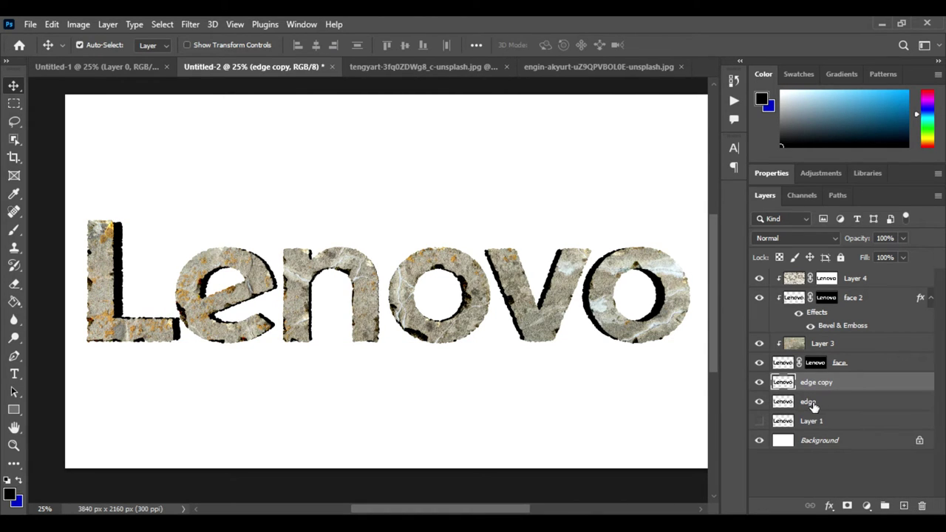
Step: Make another copy of the edge layer and move edge above its copies
left_click_drag(811, 405, 903, 505)
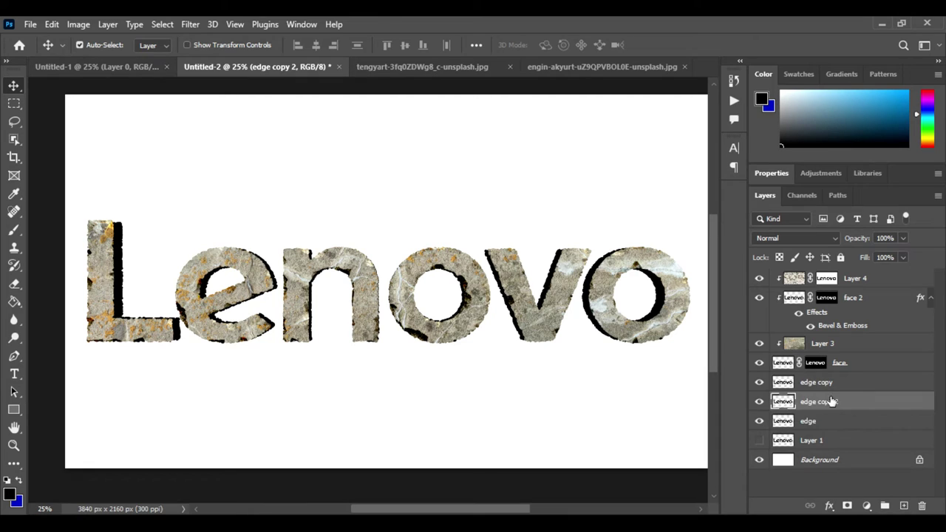
left_click_drag(831, 401, 836, 422)
left_click_drag(831, 384, 833, 418)
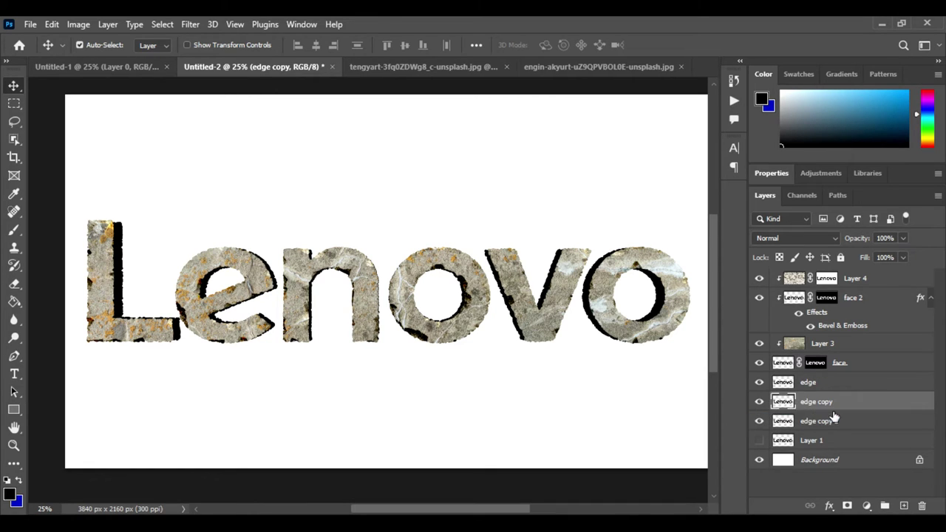
left_click(818, 390)
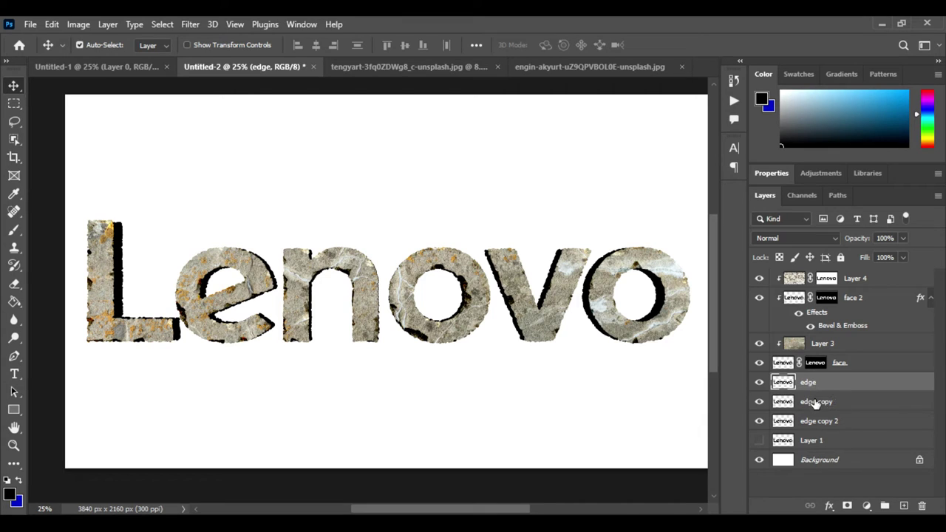
Step: Rename the edge copy layer to 'shadows'
double_click(815, 402)
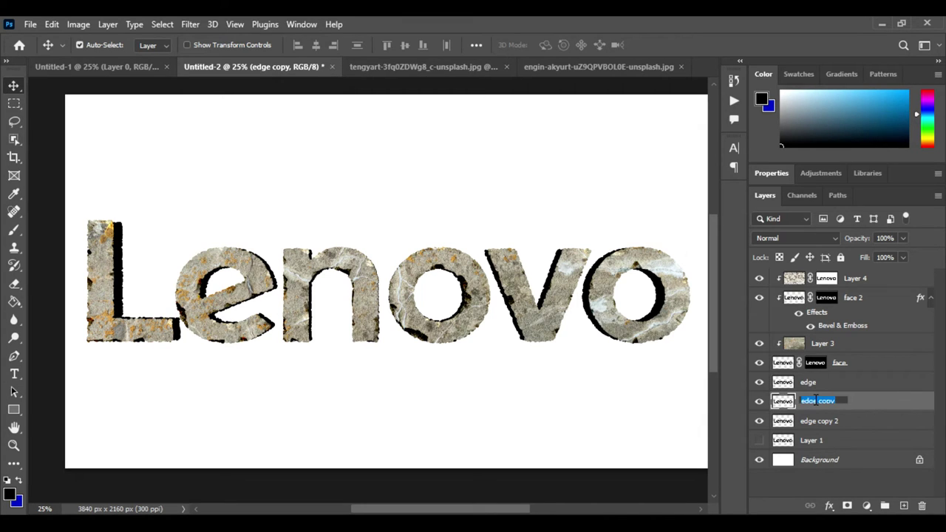
type("shadows")
key("Return")
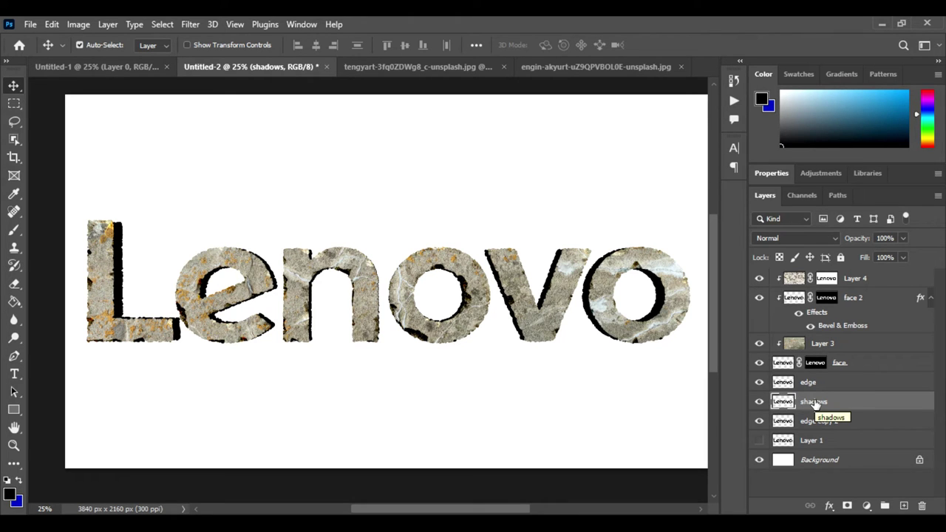
Step: Zoom in and pan across the lettering to bring the whole L into view
key("ctrl+equal")
key("ctrl+equal")
left_click_drag(614, 392, 333, 448)
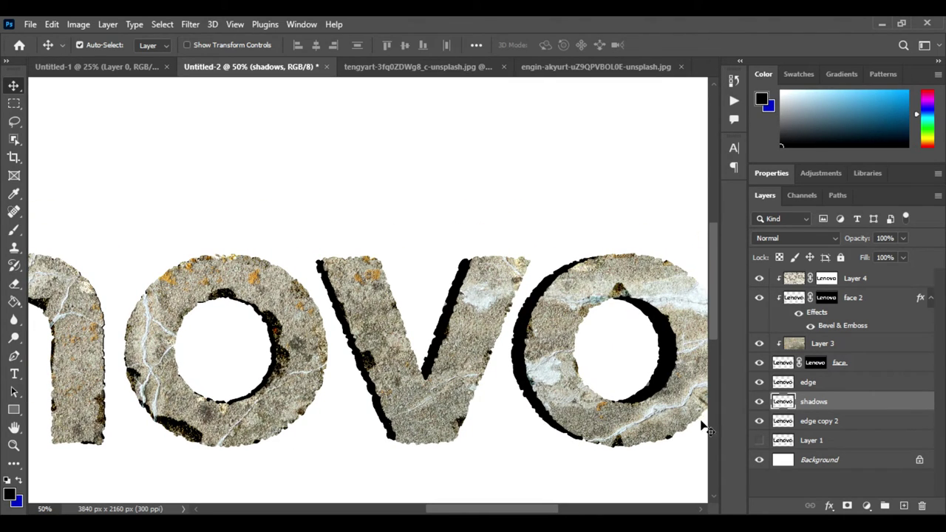
left_click(824, 382)
key("ctrl+plus")
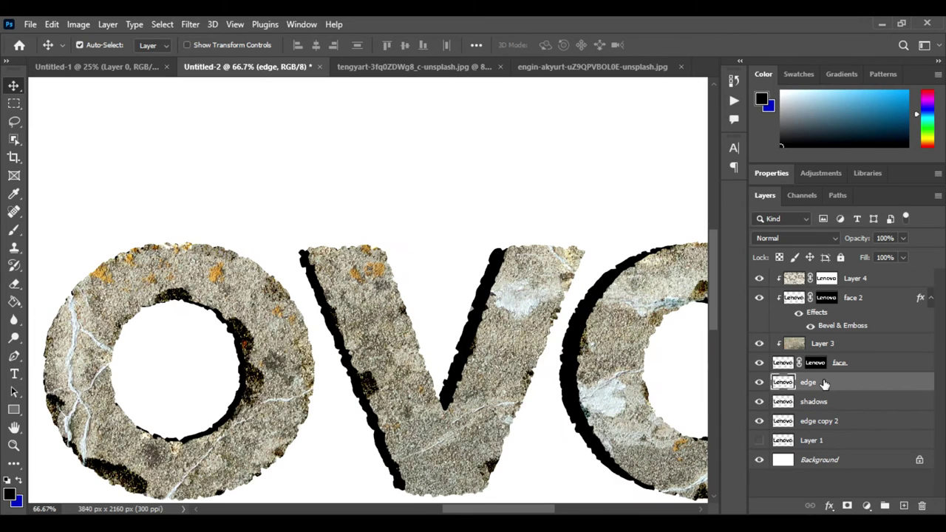
left_click_drag(355, 477, 620, 389)
left_click_drag(272, 363, 531, 352)
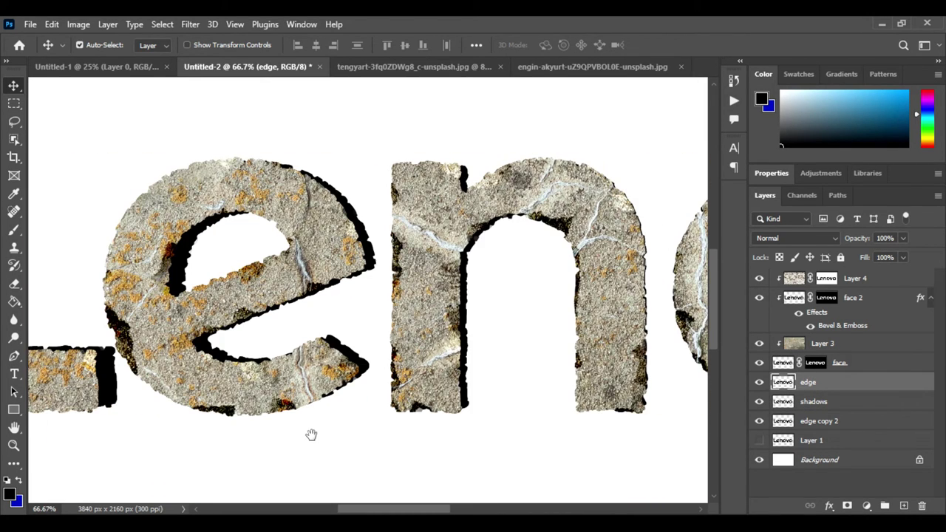
mouse_move(310, 433)
left_mouse_down()
mouse_move(437, 420)
mouse_move(478, 424)
mouse_move(515, 443)
left_mouse_up()
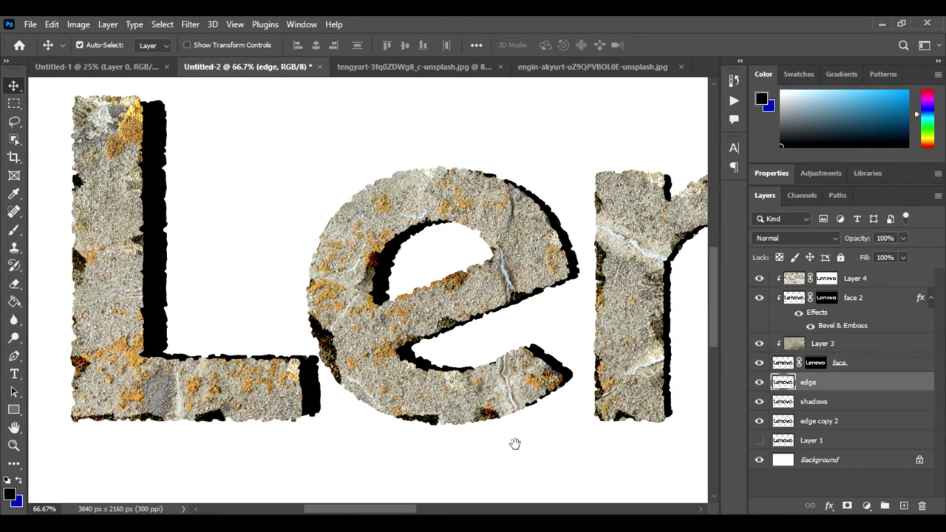
left_click(13, 229)
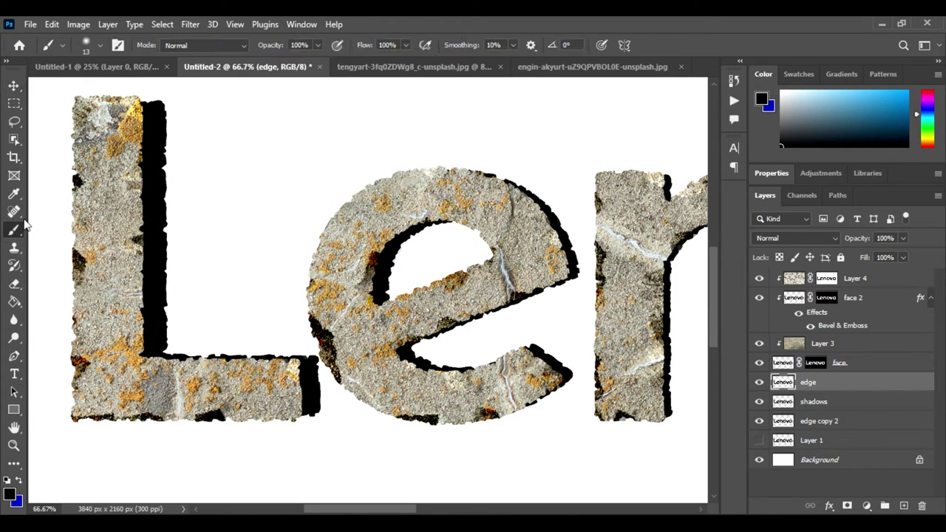
Step: Set the brush to 20 px size with 100% hardness
left_click(102, 46)
left_click(136, 73)
type("20")
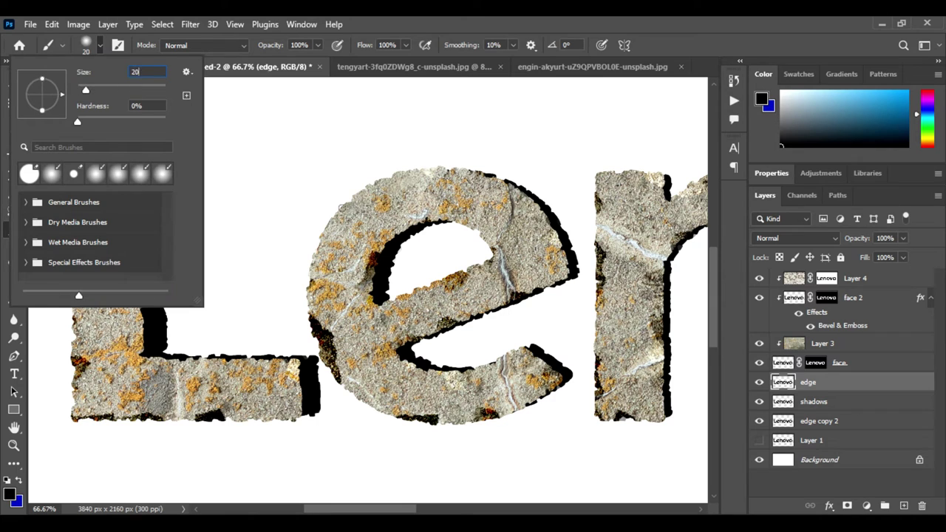
left_click_drag(77, 122, 181, 123)
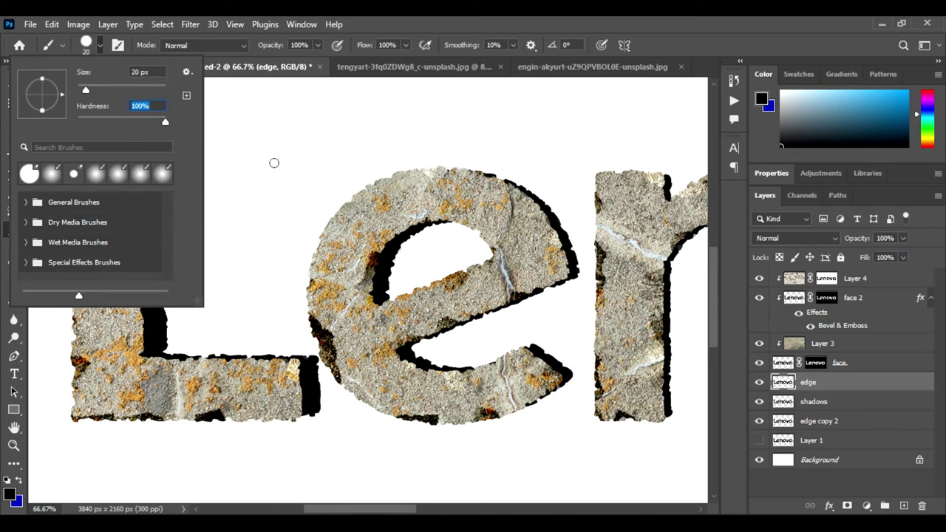
key("Return")
Step: At 100% zoom, inspect the letters and paint black along the bottom edge of the v
key("ctrl+1")
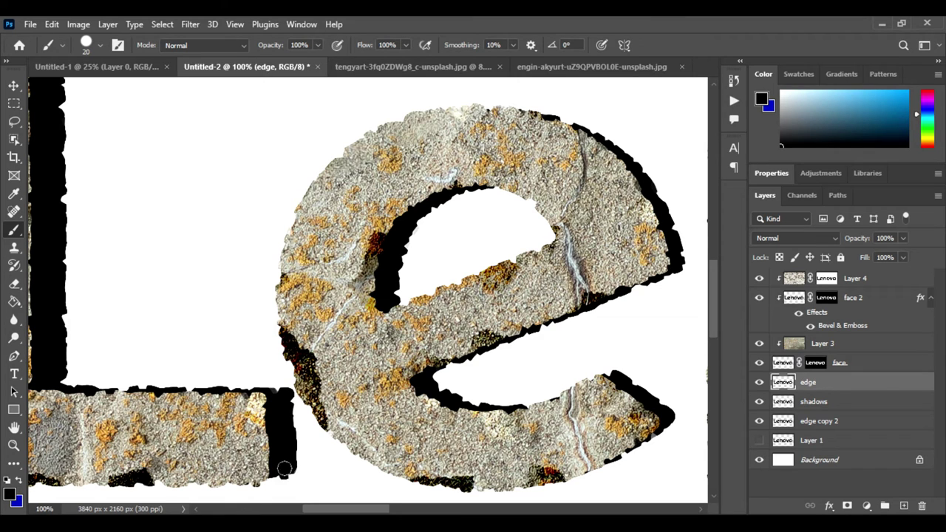
left_click_drag(84, 175, 251, 375)
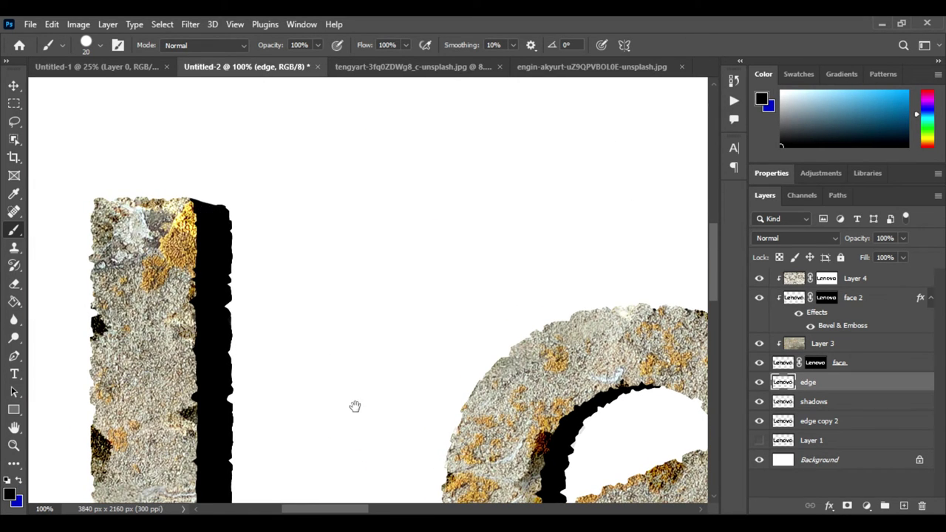
left_click_drag(354, 406, 193, 132)
left_click_drag(291, 385, 137, 391)
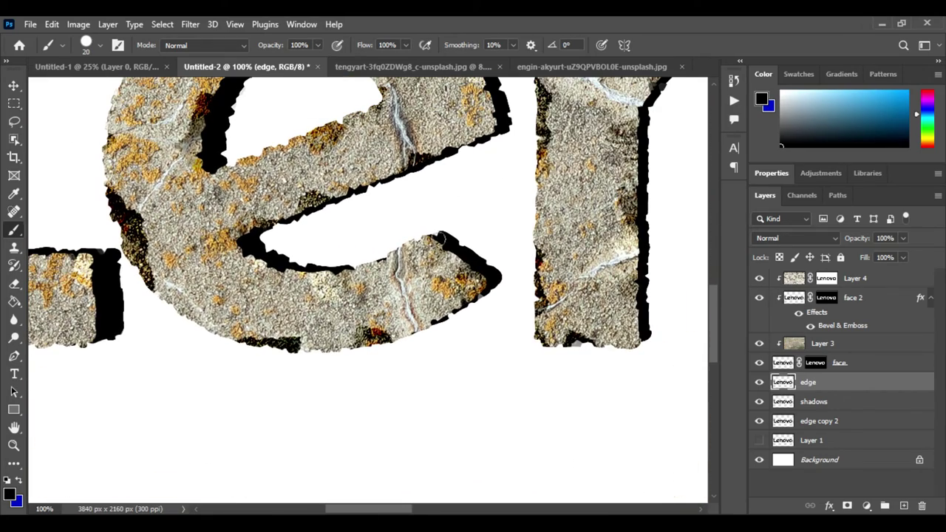
mouse_move(504, 151)
left_mouse_down()
mouse_move(498, 239)
mouse_move(402, 316)
left_mouse_up()
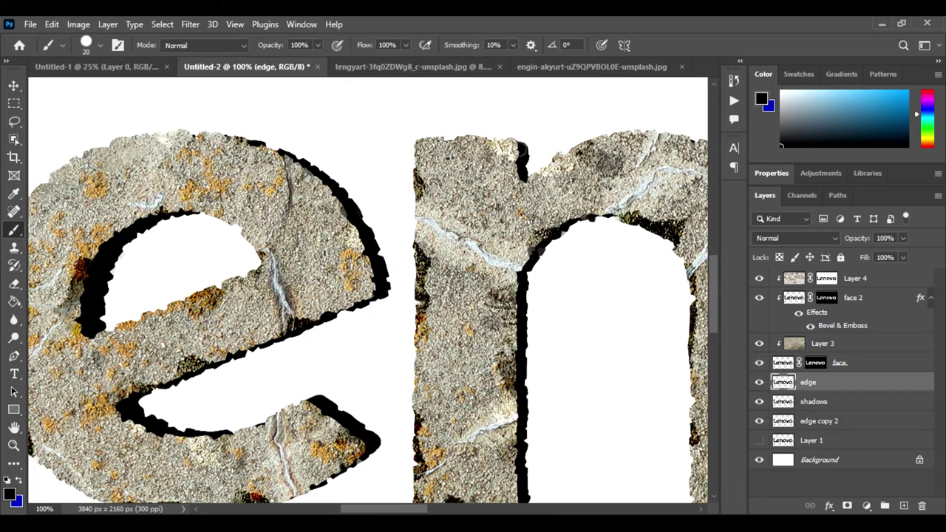
left_click_drag(537, 309, 507, 203)
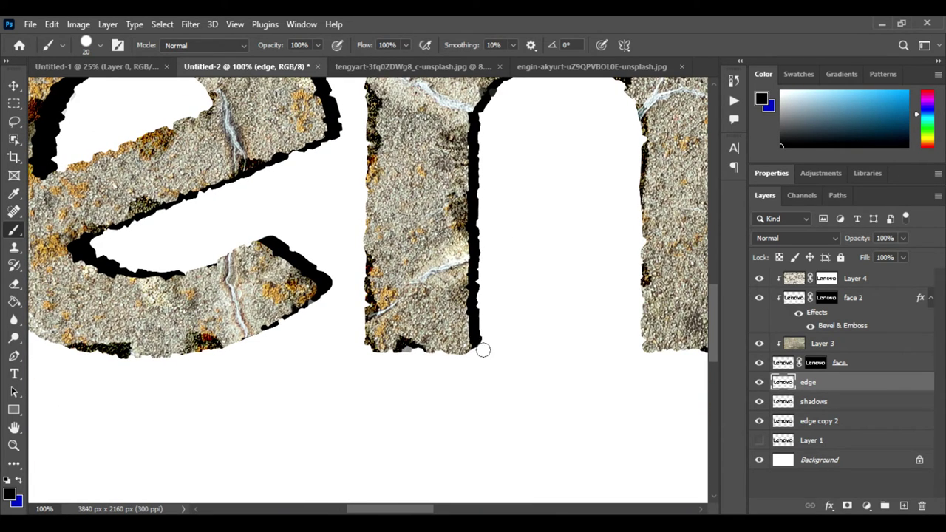
left_click_drag(484, 348, 245, 359)
left_click_drag(518, 355, 264, 355)
left_click_drag(627, 260, 186, 412)
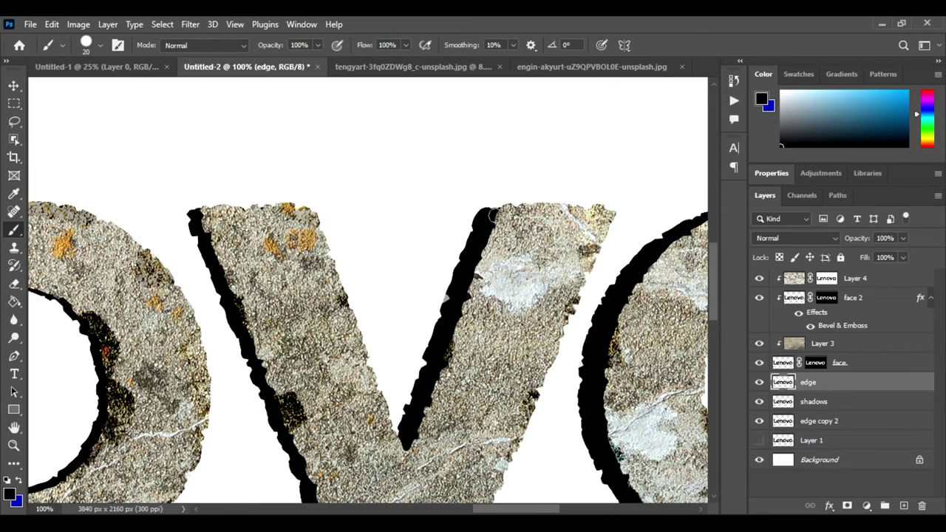
left_click_drag(484, 235, 318, 143)
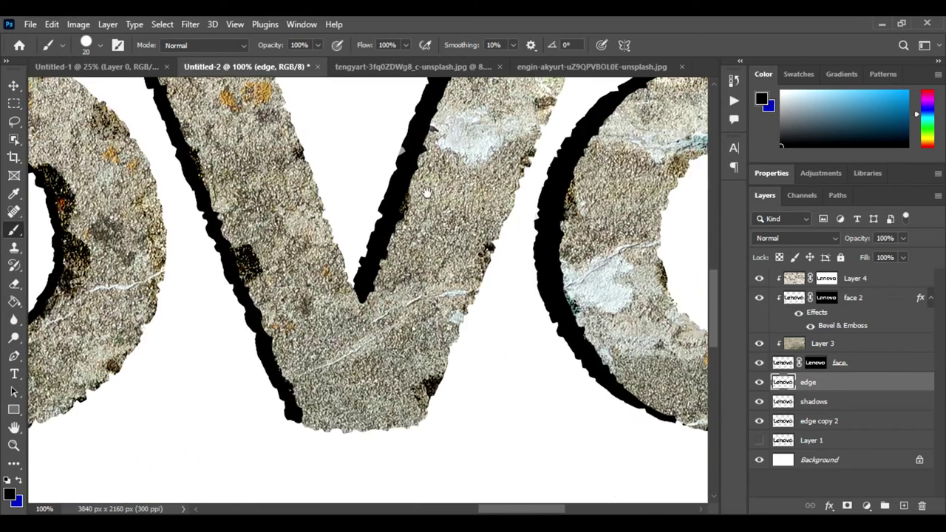
left_click_drag(174, 471, 201, 484)
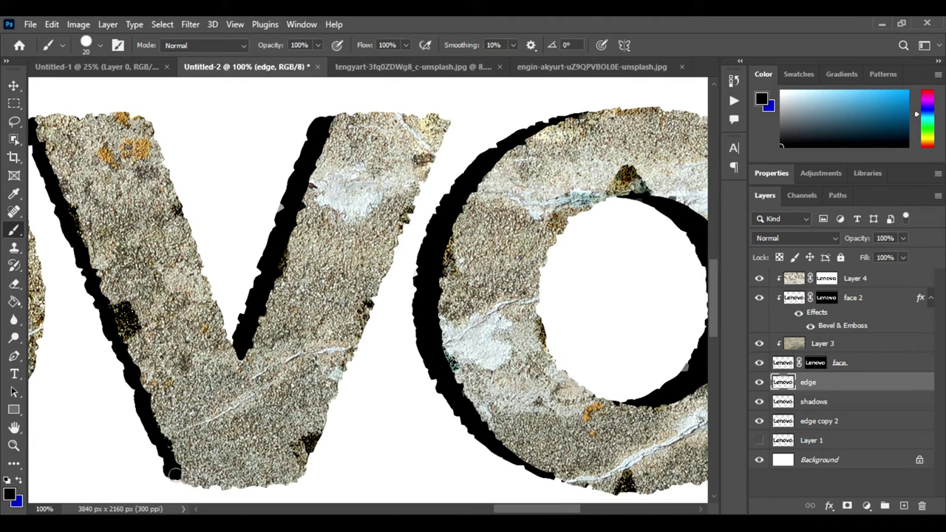
Step: Pan back across the o, v, n, e and L, then zoom out to see most of the word
mouse_move(512, 467)
left_mouse_down()
mouse_move(368, 449)
mouse_move(424, 463)
left_mouse_up()
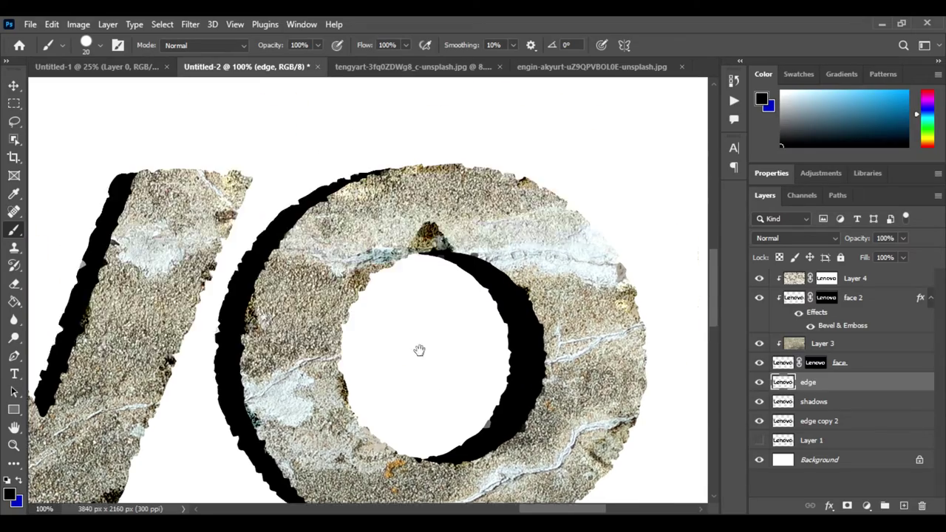
left_click_drag(418, 348, 686, 354)
mouse_move(129, 283)
left_mouse_down()
mouse_move(249, 333)
mouse_move(465, 185)
left_mouse_up()
mouse_move(118, 222)
left_mouse_down()
mouse_move(169, 246)
mouse_move(304, 354)
mouse_move(470, 387)
left_mouse_up()
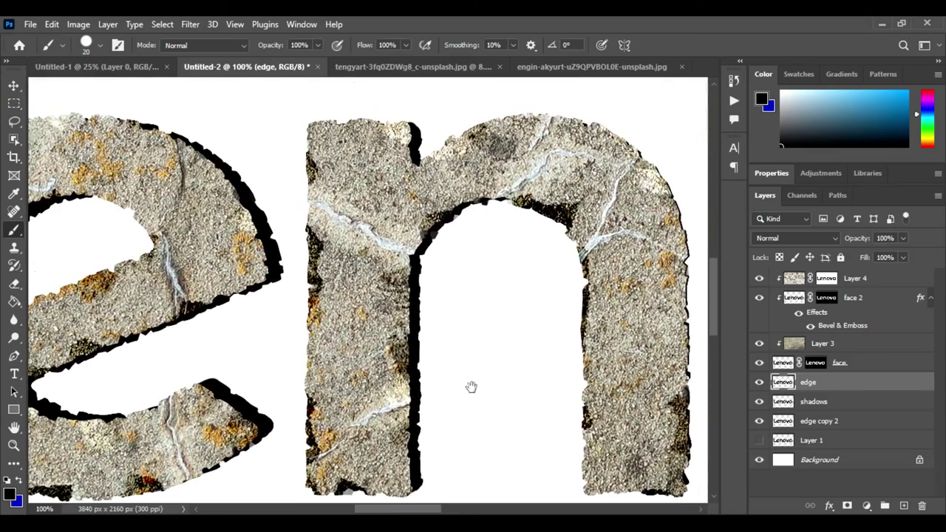
left_click_drag(251, 337, 564, 291)
left_click_drag(175, 195, 331, 327)
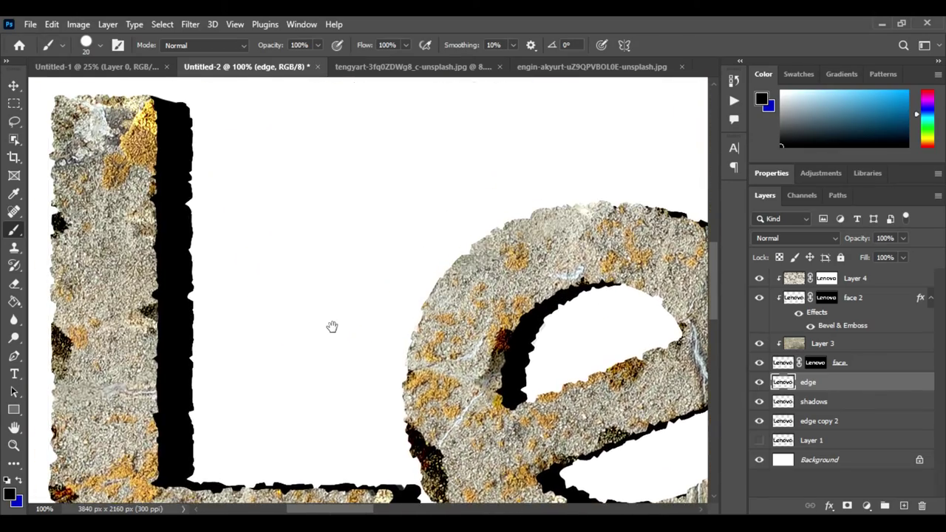
key("ctrl+minus")
key("ctrl+minus")
key("ctrl+minus")
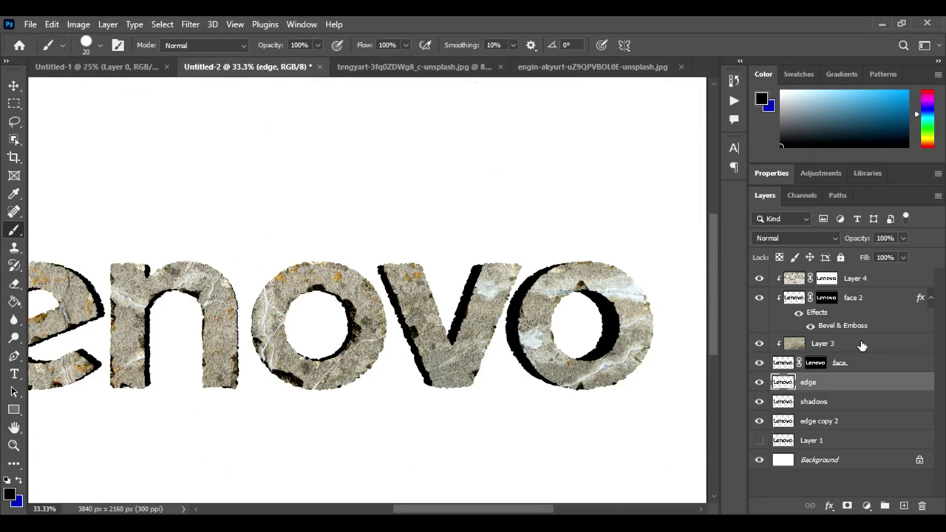
Step: Duplicate Layer 3, place the copy above the edge layer and clip it to edge
left_click(851, 347)
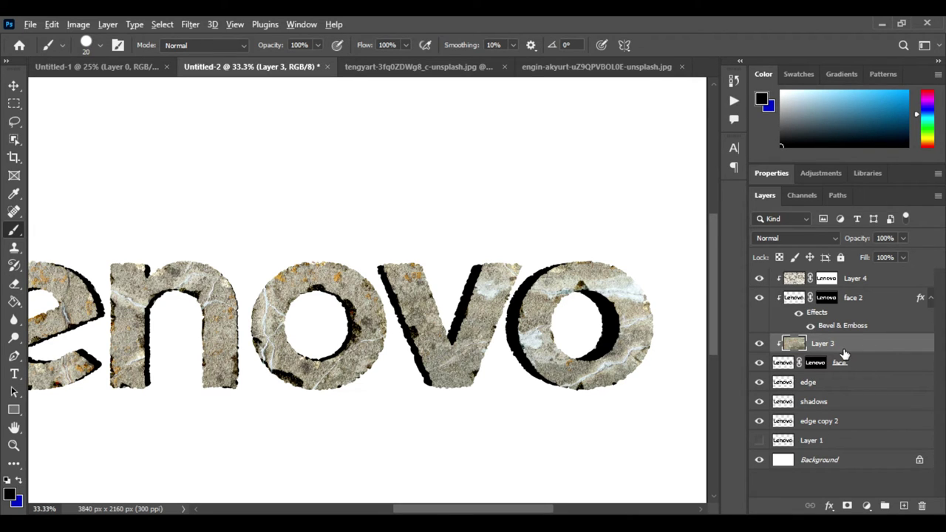
left_click_drag(841, 350, 848, 377)
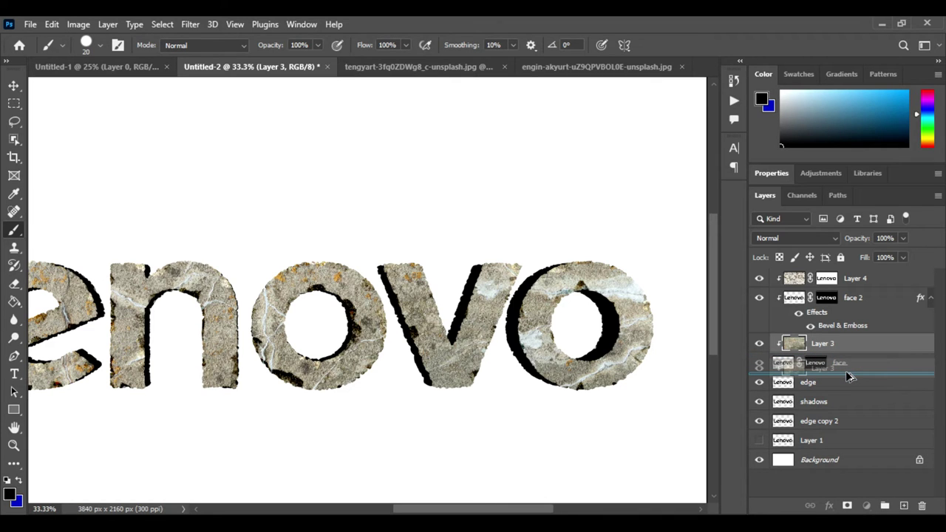
left_click_drag(848, 377, 849, 379)
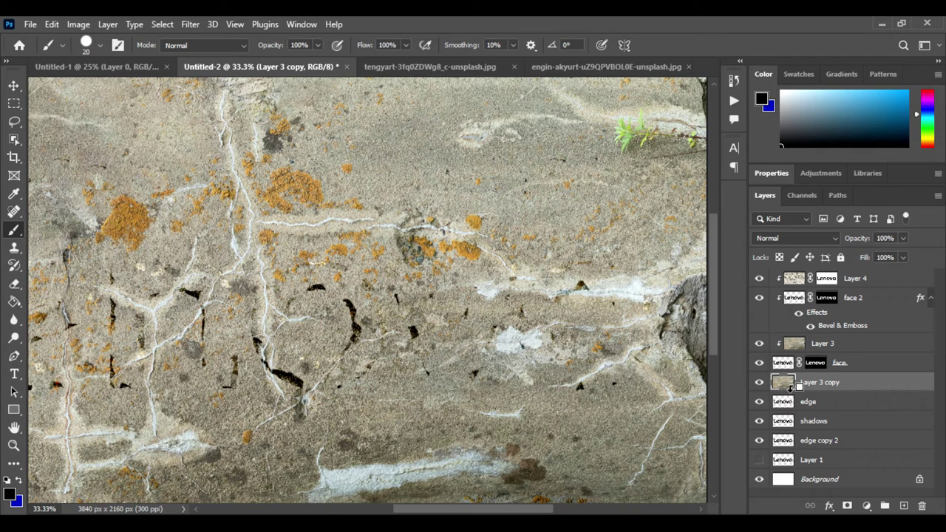
left_click(789, 386, "alt")
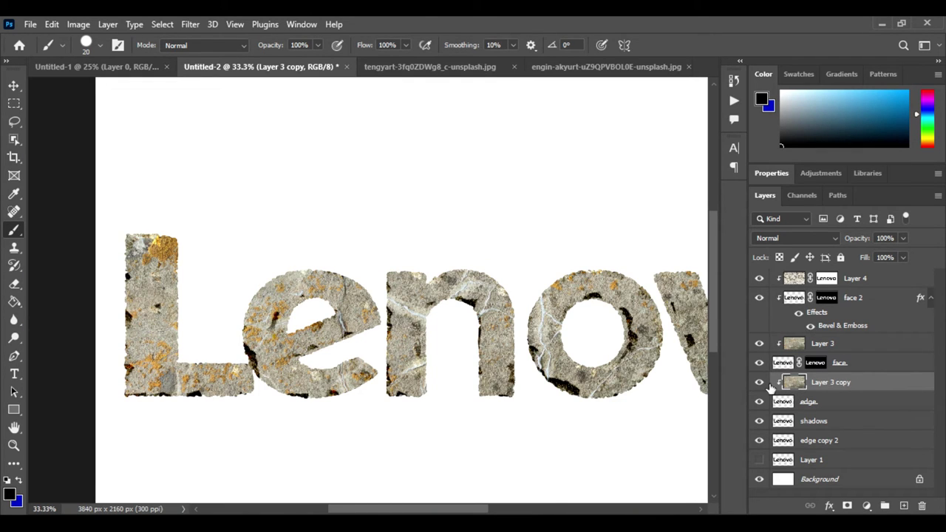
Step: Reposition the clipped Layer 3 copy texture on the letters with the Move tool
left_click(14, 86)
left_click_drag(191, 340, 189, 325)
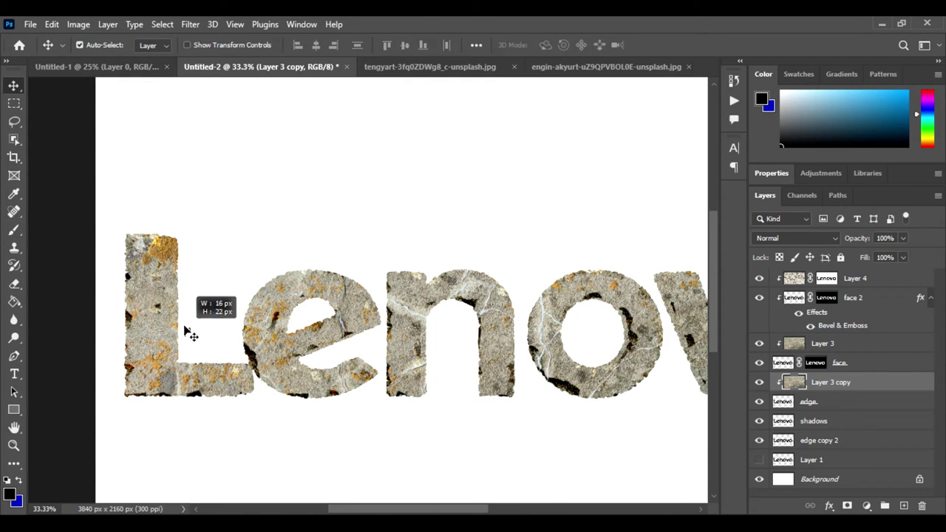
left_click(479, 462)
left_click(859, 383)
left_click_drag(167, 300, 164, 274)
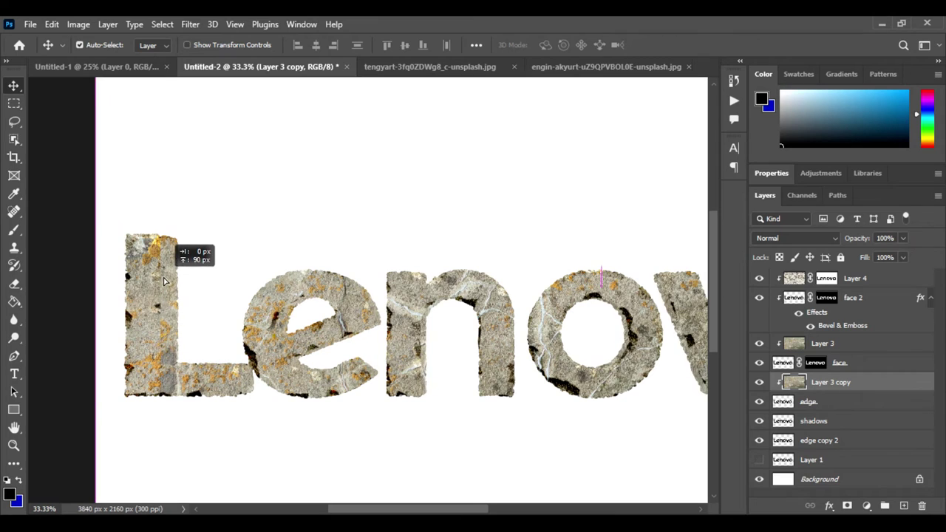
left_click_drag(164, 278, 166, 279)
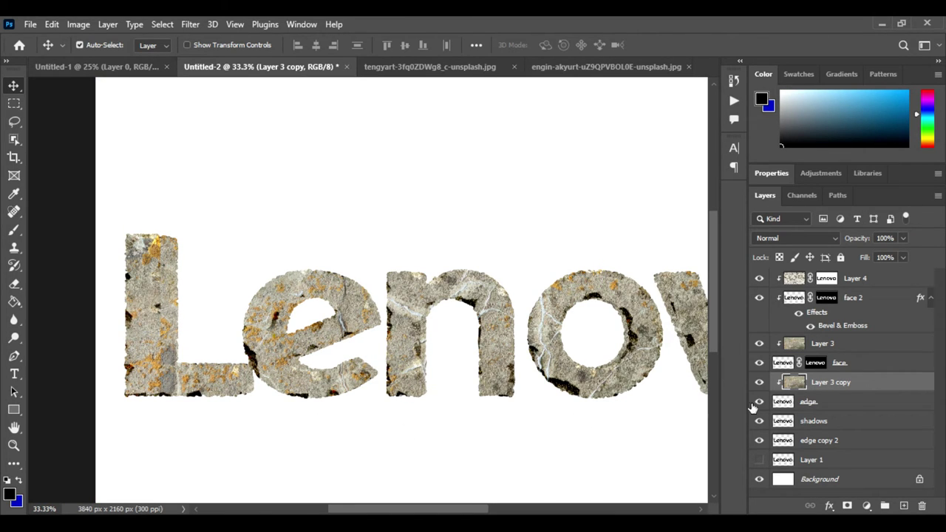
Step: Add a reset Bevel & Emboss to the edge layer with Depth 300% and Size 70 px
left_click(853, 405)
left_click(829, 506)
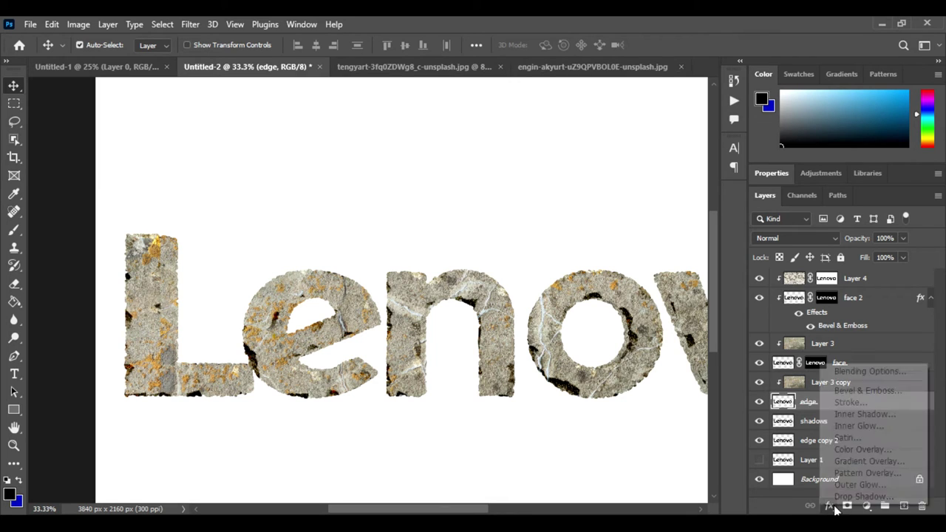
left_click(843, 390)
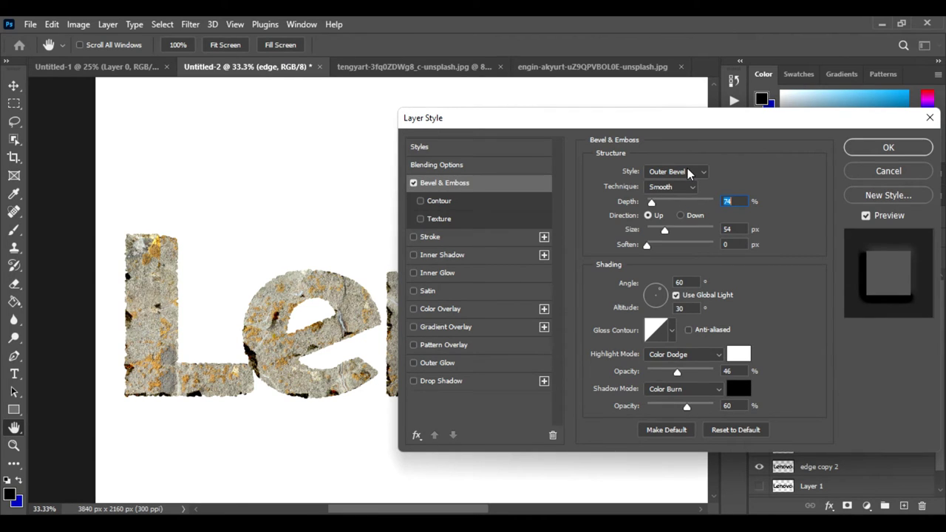
left_click(752, 433)
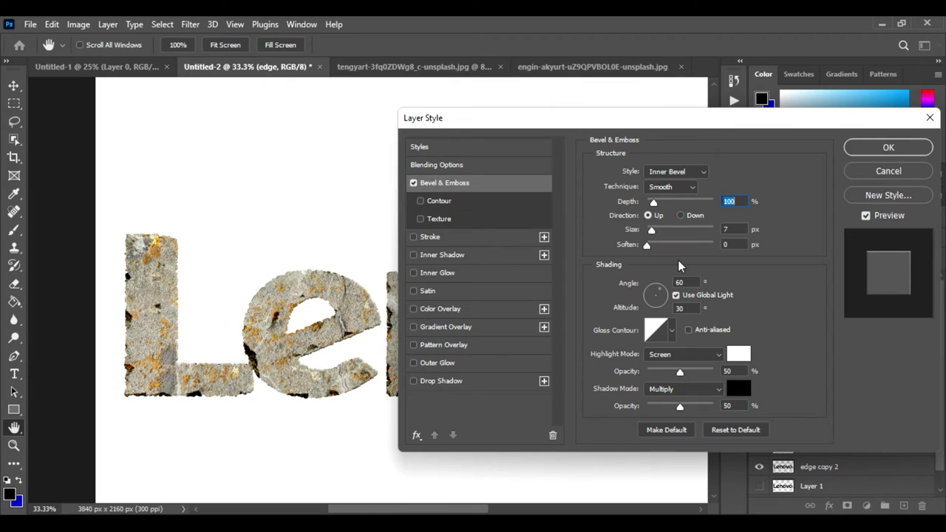
type("300")
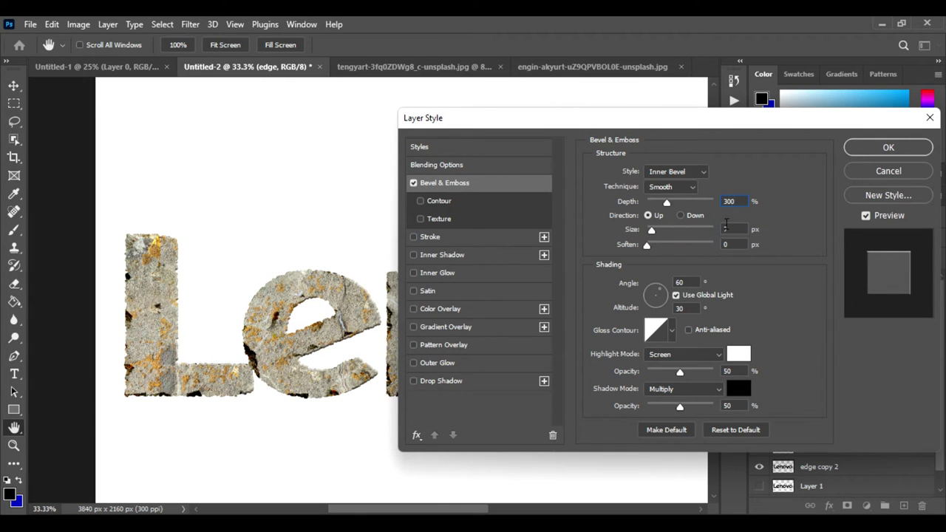
left_click(730, 228)
type("70")
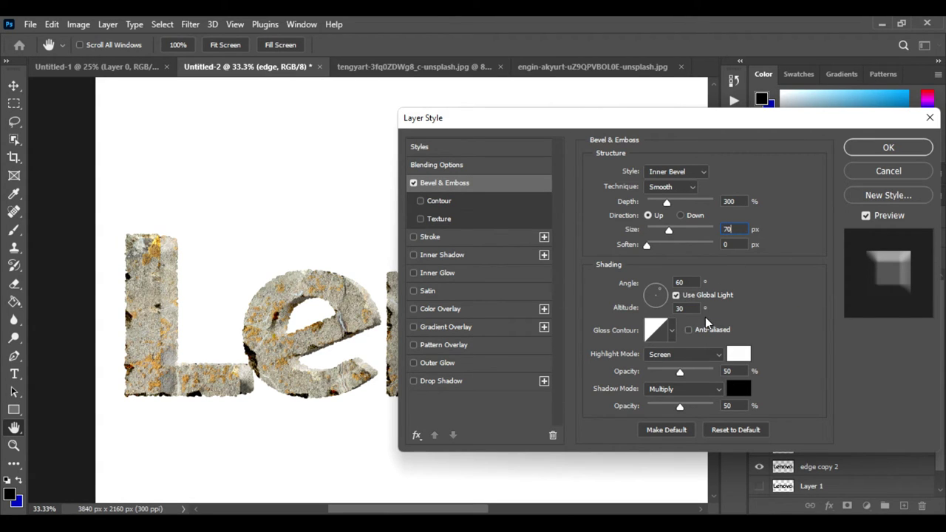
Step: Choose a gloss contour, Color Dodge highlights at 20%, Color Burn shadows at 60%, and apply
left_click(672, 330)
left_click(698, 362)
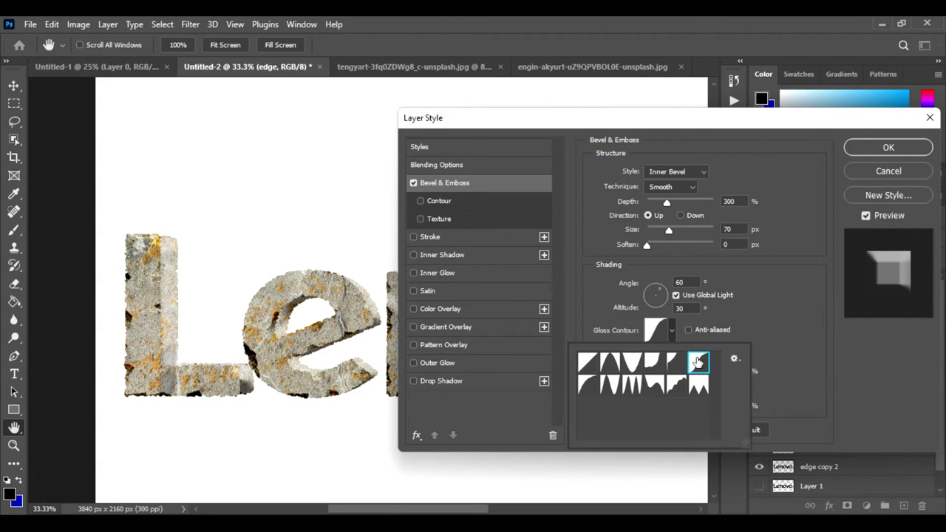
left_click(743, 372)
left_click(663, 357)
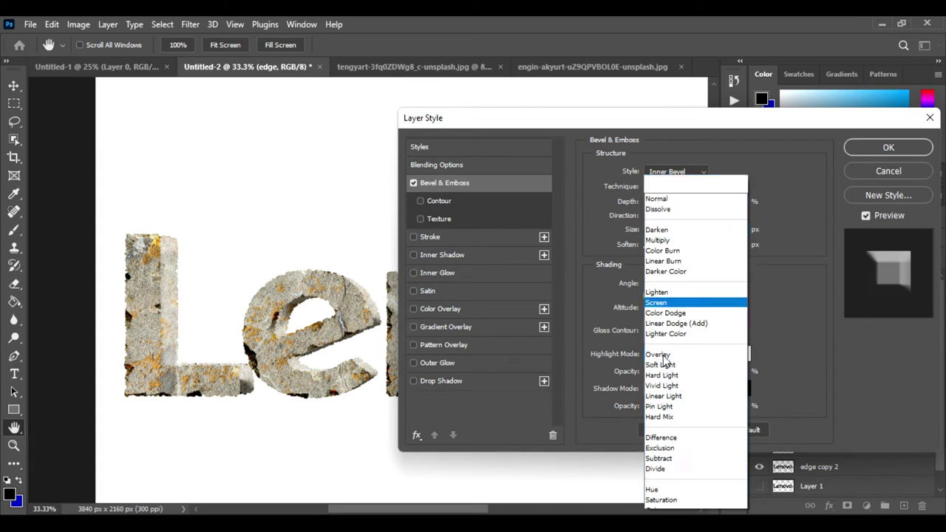
left_click(655, 304)
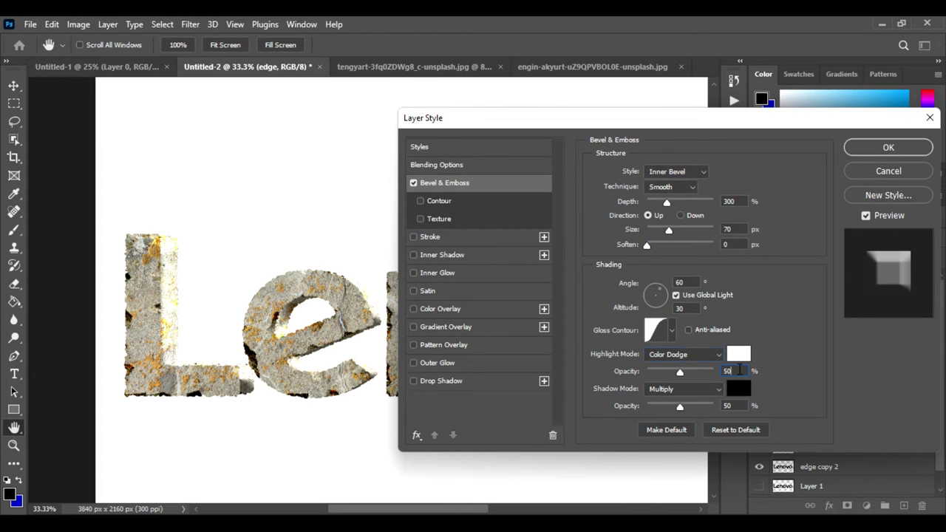
type("20")
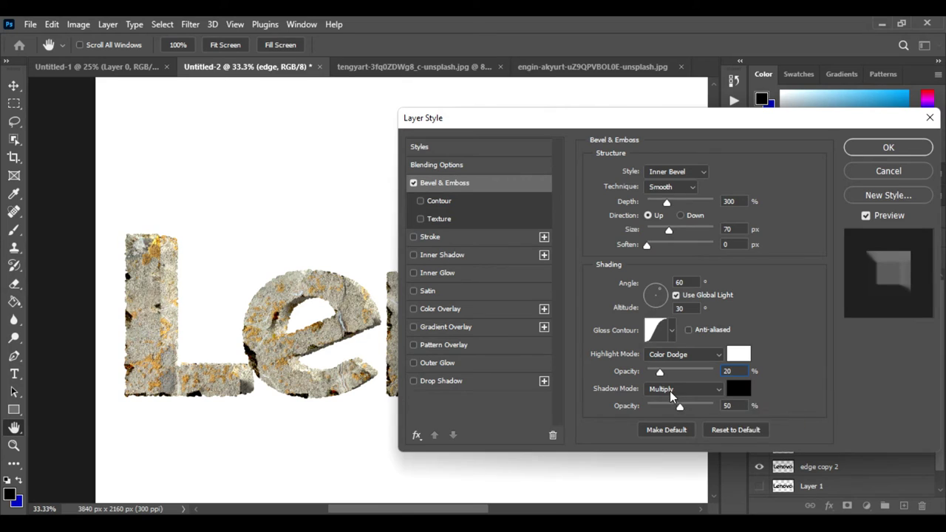
left_click(684, 389)
left_click(658, 243)
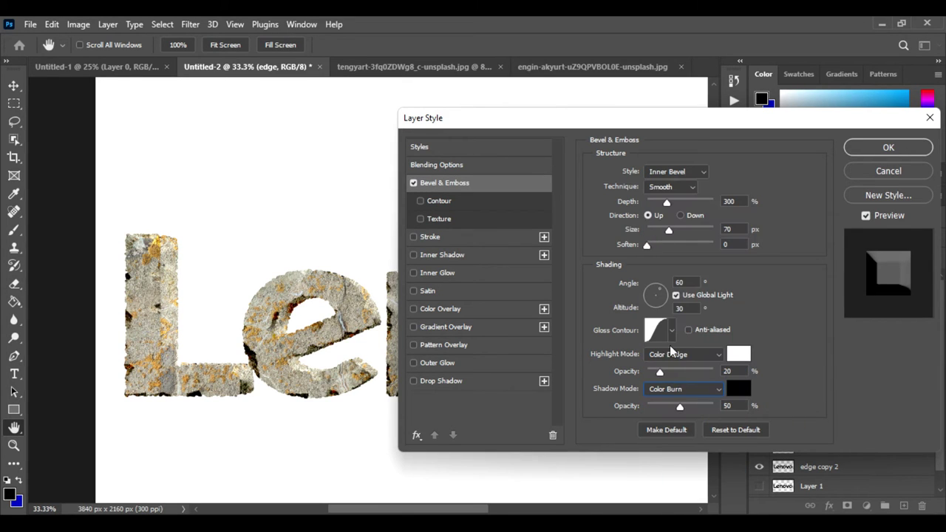
type("60")
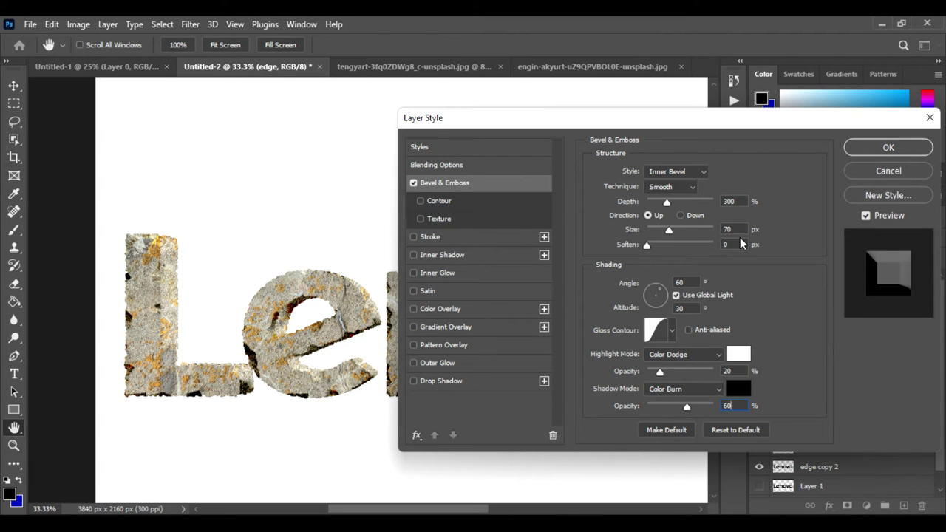
left_click(887, 149)
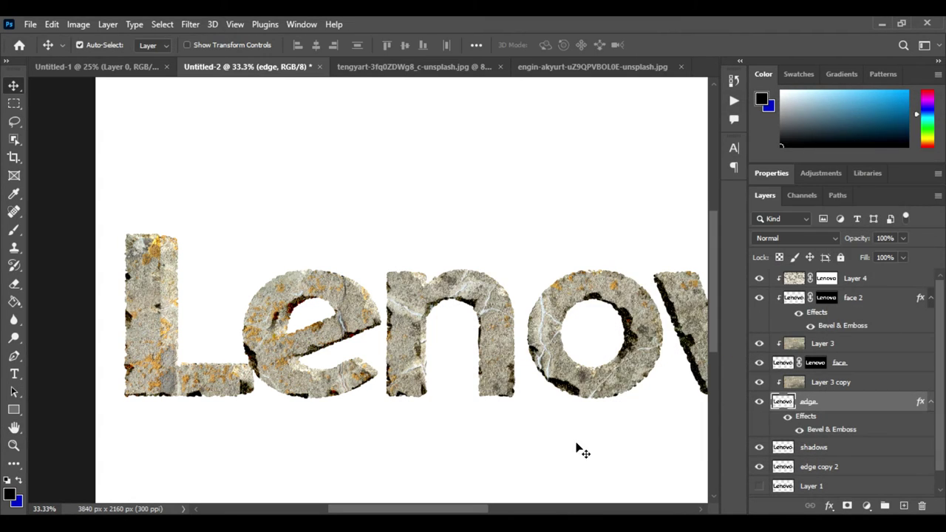
left_click_drag(488, 427, 376, 437)
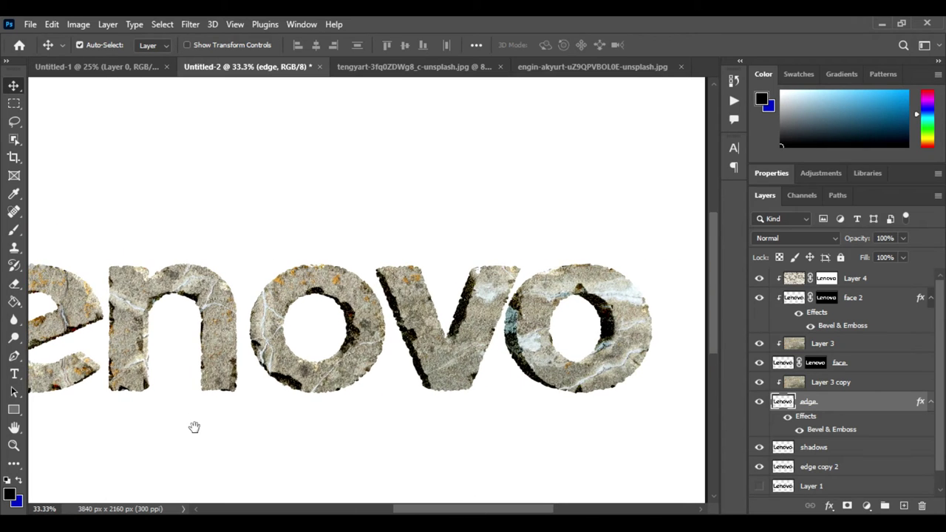
mouse_move(376, 437)
left_mouse_down()
mouse_move(367, 426)
mouse_move(350, 450)
mouse_move(459, 479)
left_mouse_up()
key("ctrl+minus")
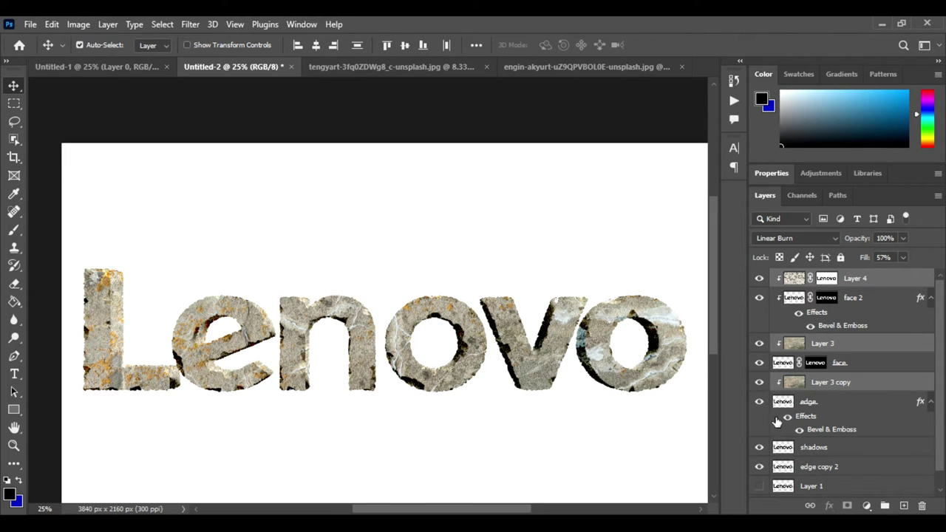
left_click(874, 368)
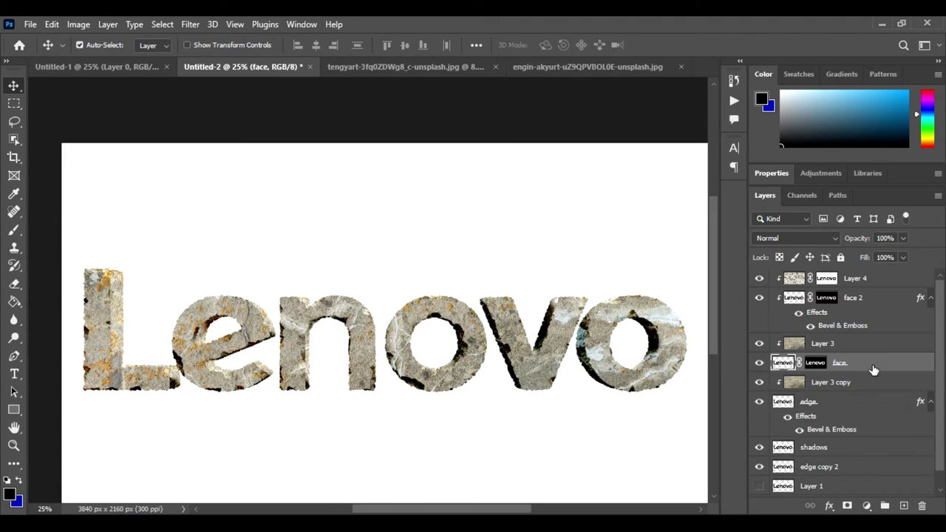
left_click(828, 505)
Step: Add a Drop Shadow to the face layer, reset it to defaults and set opacity 30%
left_click(840, 506)
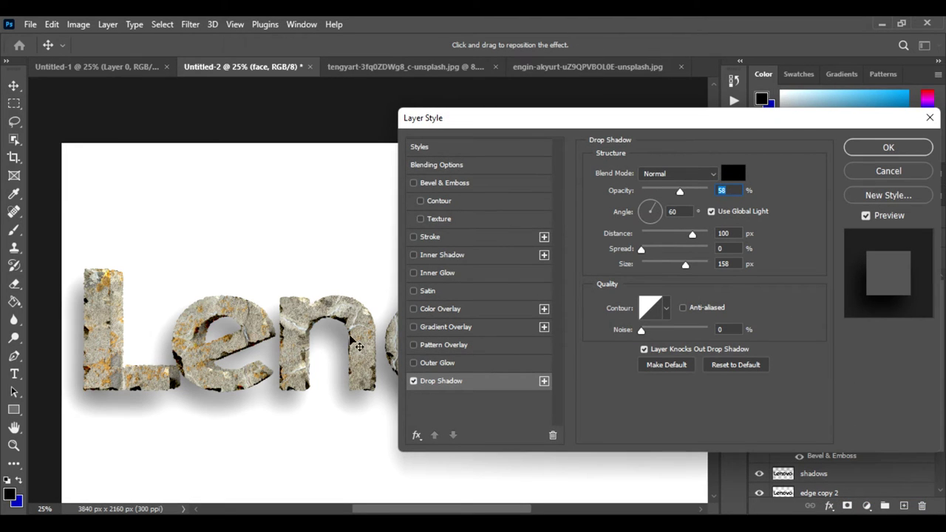
mouse_move(350, 474)
left_mouse_down()
mouse_move(246, 415)
mouse_move(323, 444)
left_mouse_up()
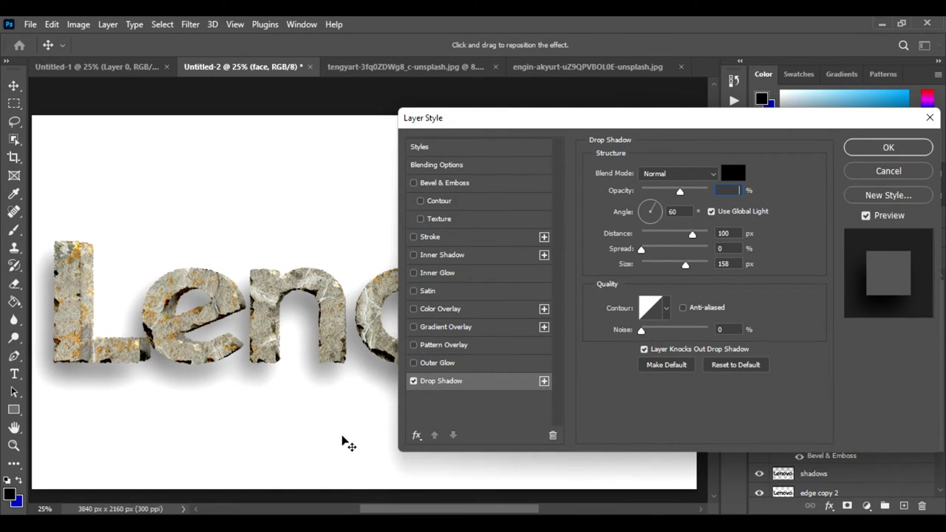
left_click(737, 363)
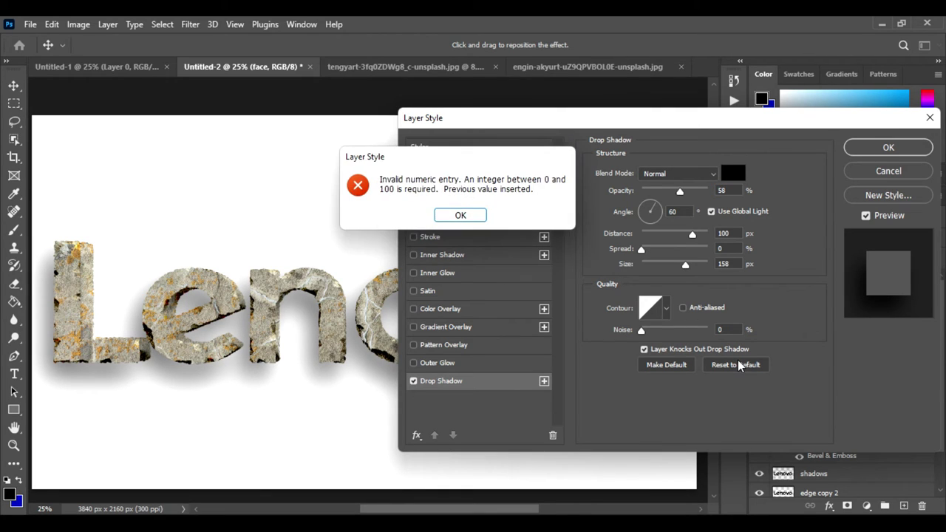
left_click(459, 215)
left_click(734, 364)
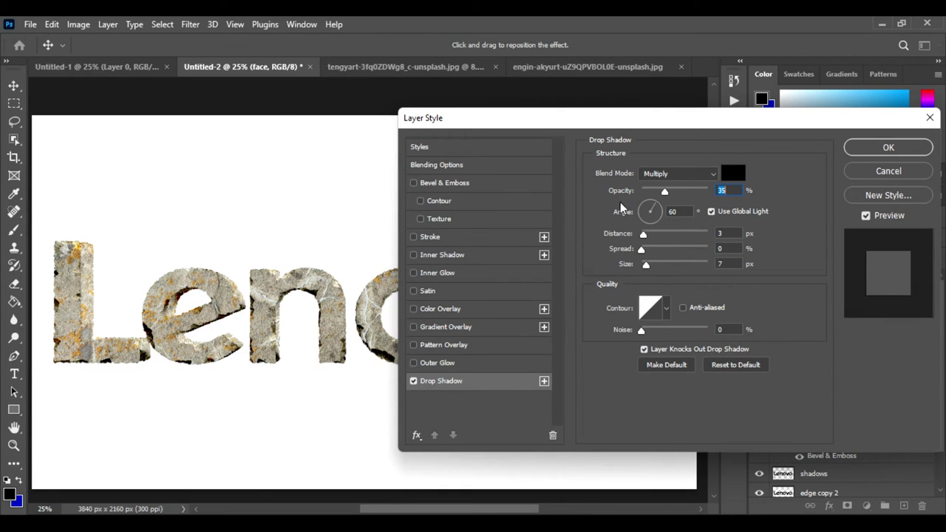
type("30")
Step: Set the shadow distance and size to 100 px and the blend mode to Color Burn
left_click(721, 234)
type("100")
left_click(730, 264)
type("100")
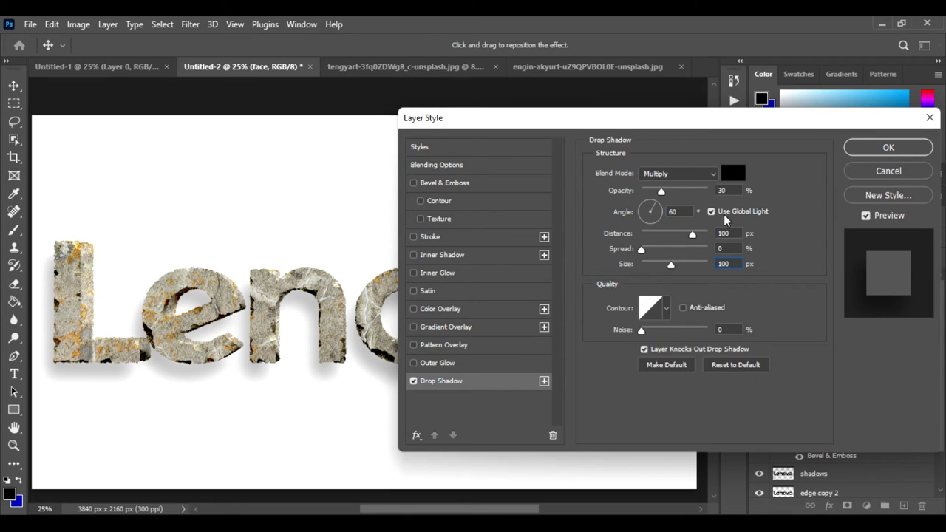
left_click(705, 175)
left_click(665, 232)
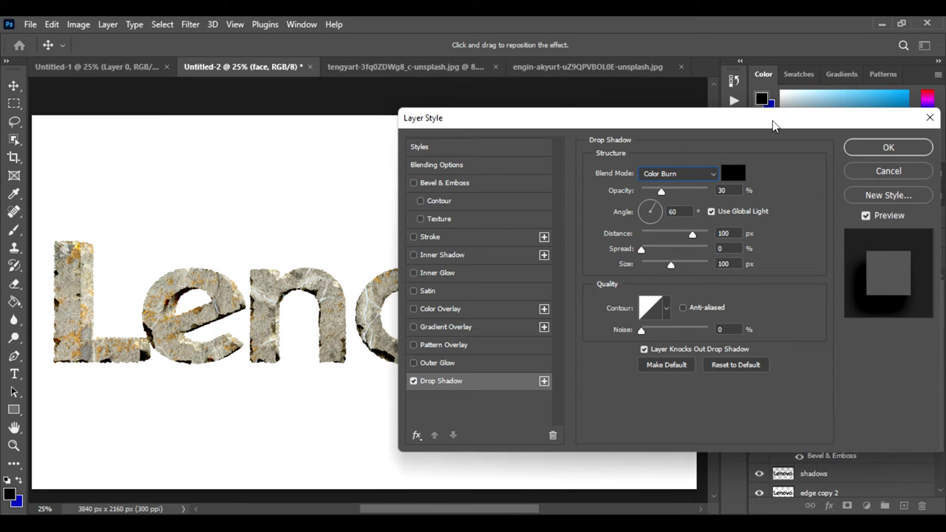
mouse_move(772, 123)
left_mouse_down()
mouse_move(726, 420)
mouse_move(710, 143)
left_mouse_up()
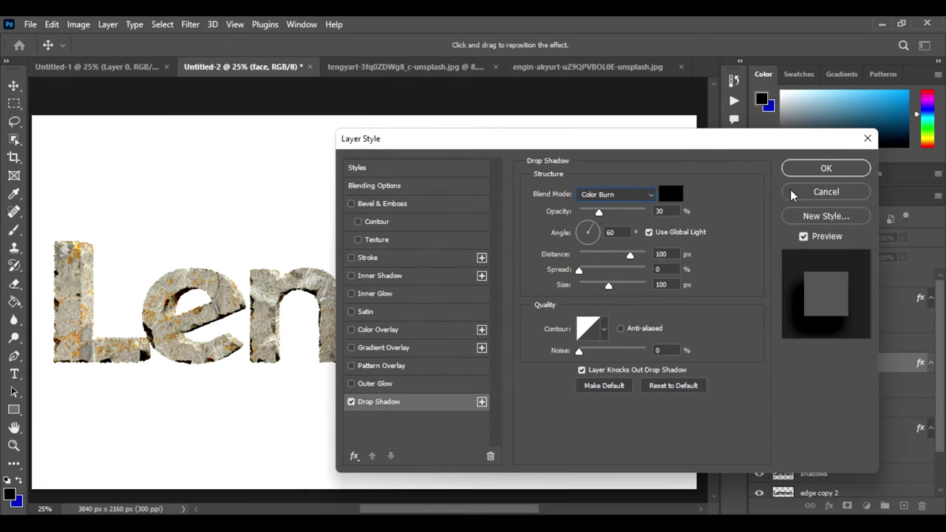
Step: Commit the drop shadow and soften the face layer with Filter > Blur More
left_click(833, 170)
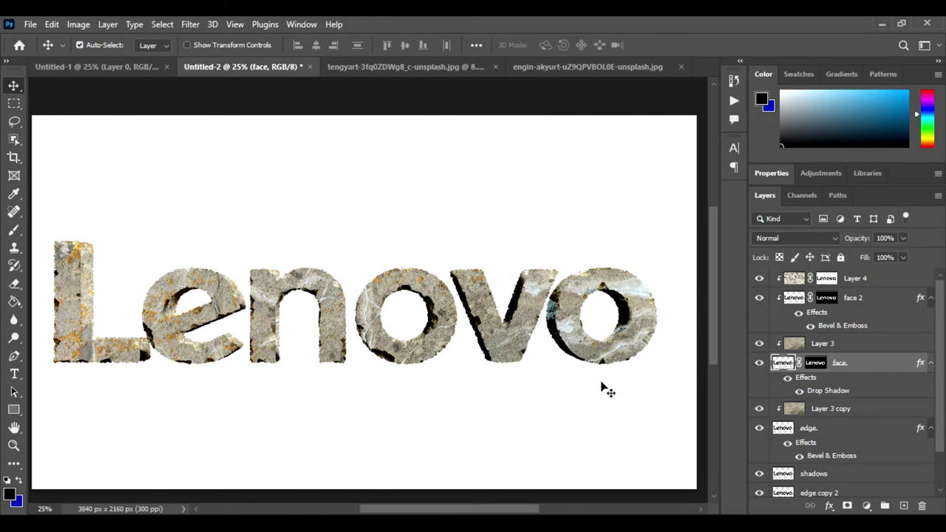
key("ctrl+plus")
key("ctrl+plus")
key("ctrl+plus")
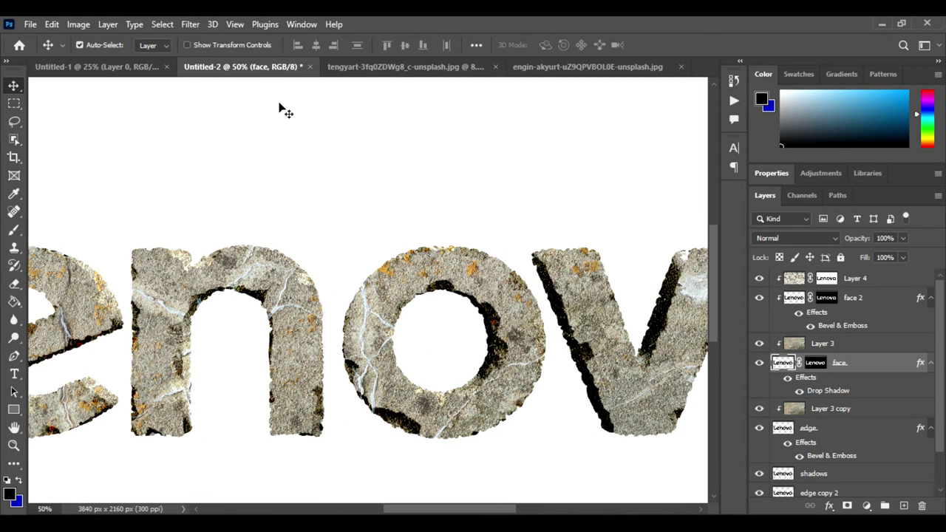
left_click(189, 25)
mouse_move(198, 201)
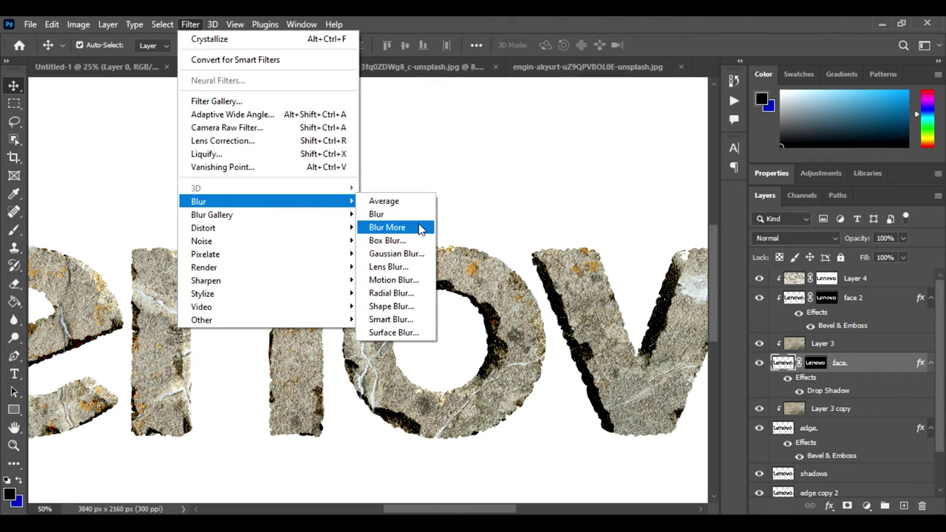
left_click(420, 227)
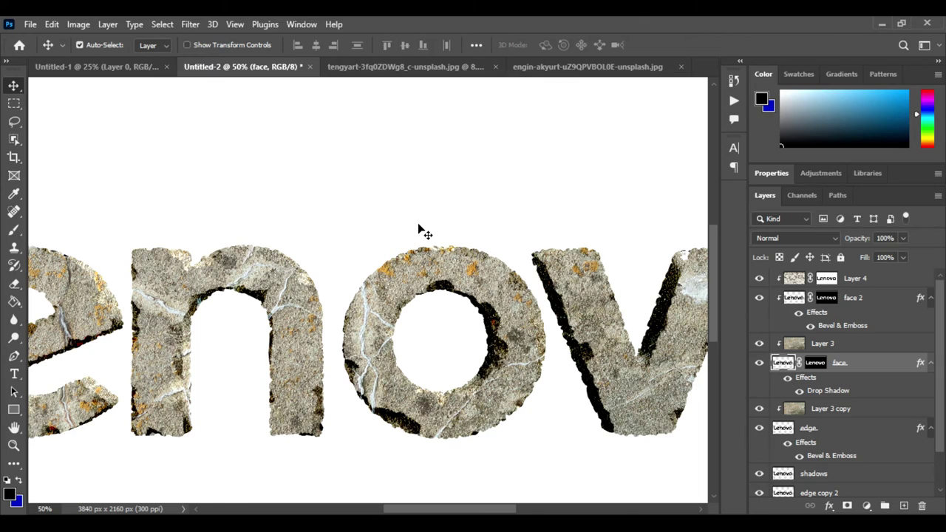
Step: Zoom in to inspect the letter edges, then zoom back out to the whole wordmark
key("ctrl+plus")
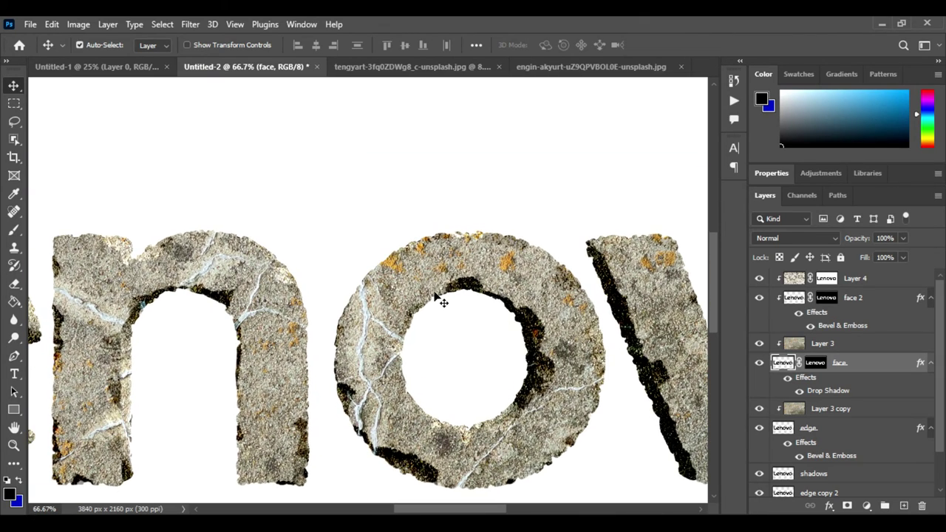
key("ctrl+plus")
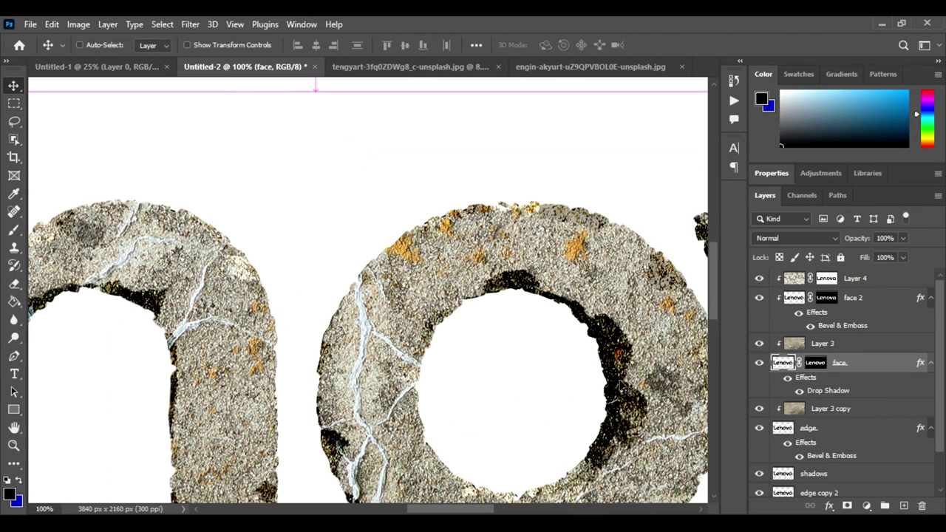
key("ctrl+minus")
key("ctrl+minus")
key("ctrl+minus")
key("ctrl+minus")
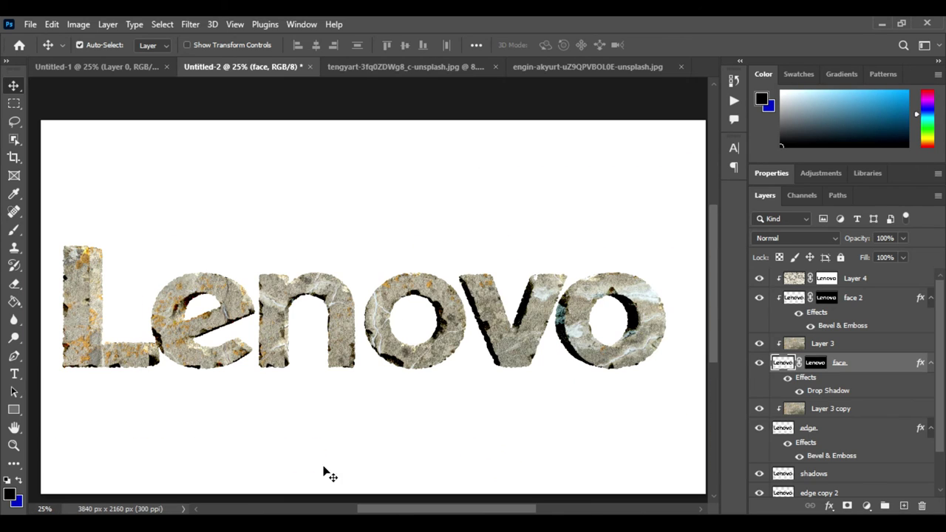
scroll(835, 386, "down", 3)
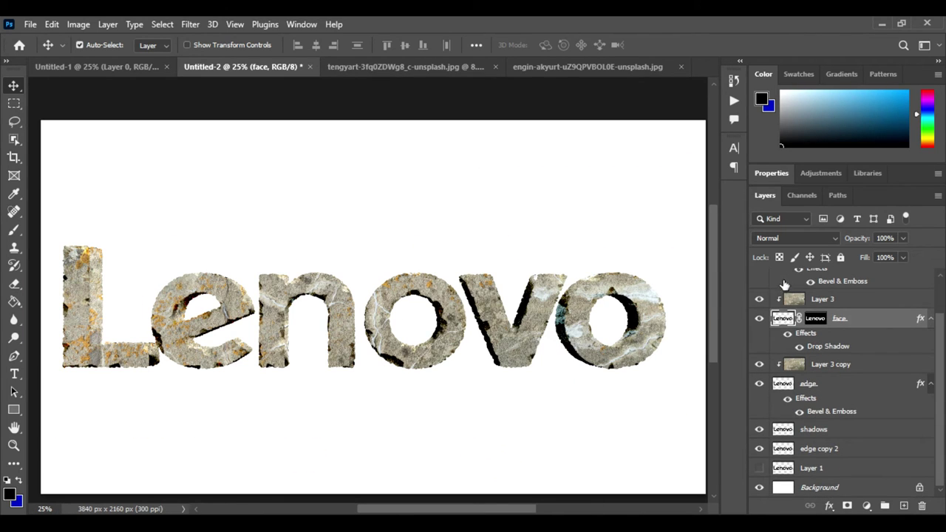
scroll(784, 284, "up", 3)
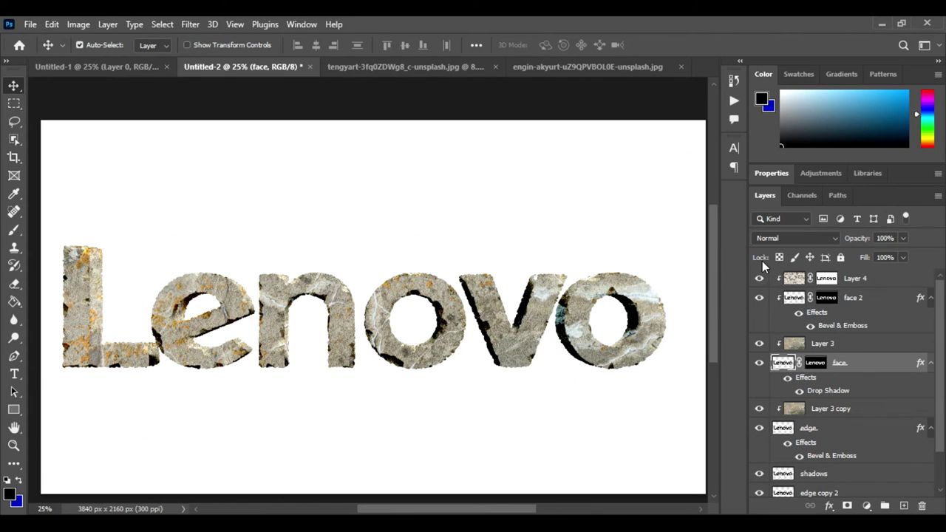
Step: Hide every layer except shadows, including the Background, and make shadows the active layer
left_click(759, 278)
left_click(758, 298)
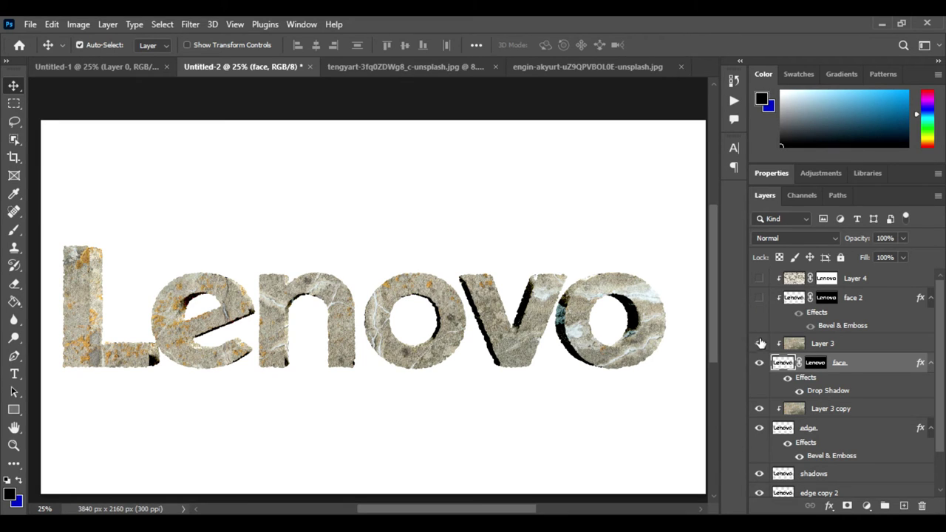
left_click(759, 343)
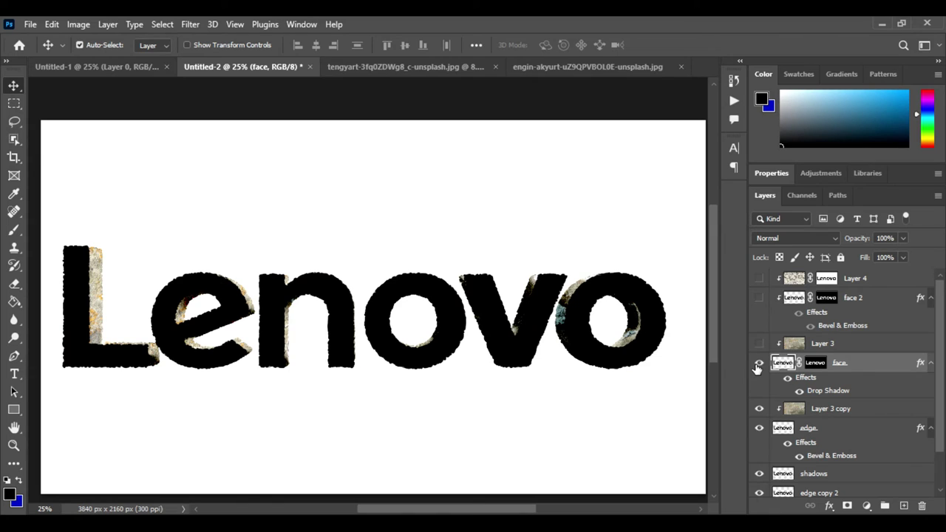
left_click(759, 362)
scroll(759, 368, "down", 1)
scroll(760, 368, "down", 1)
left_click(759, 364)
left_click(759, 383)
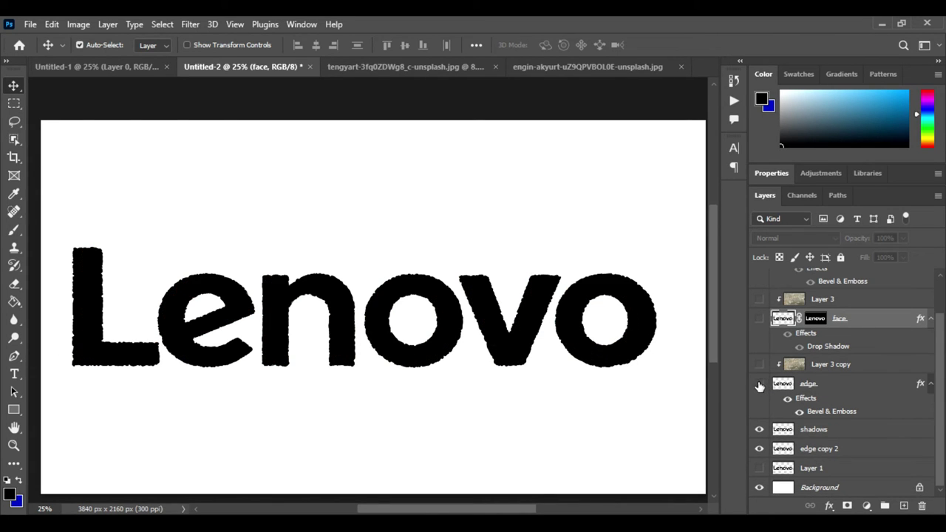
left_click(758, 449)
left_click(759, 487)
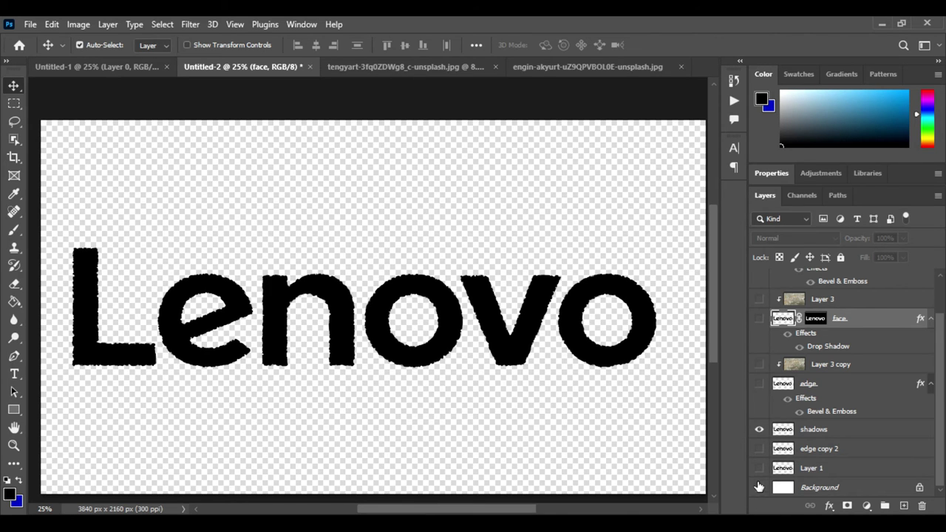
left_click(861, 429)
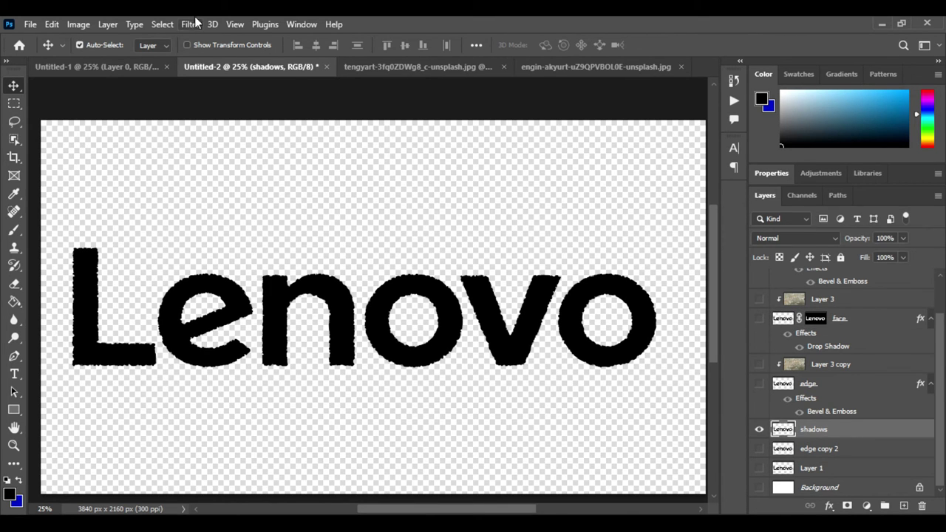
Step: Fill the shadows layer with White using Behind mode
left_click(57, 24)
left_click(85, 238)
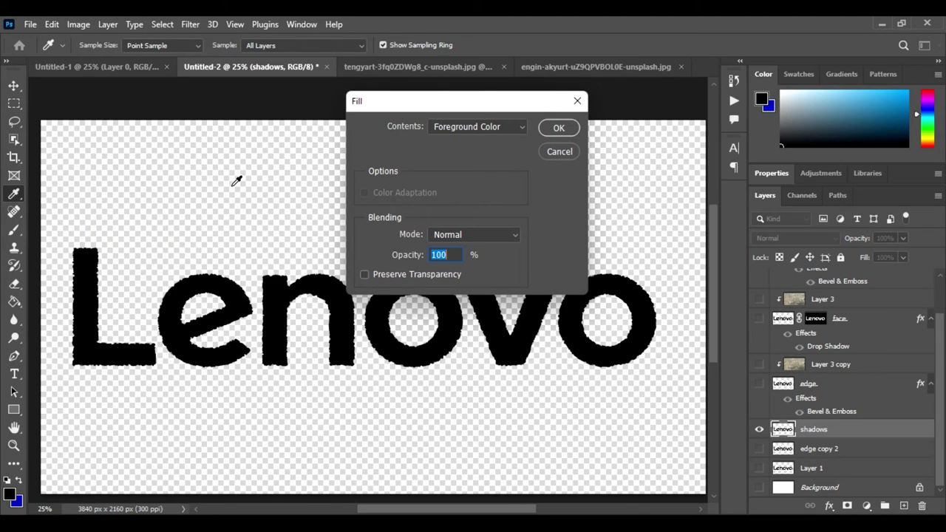
left_click(502, 127)
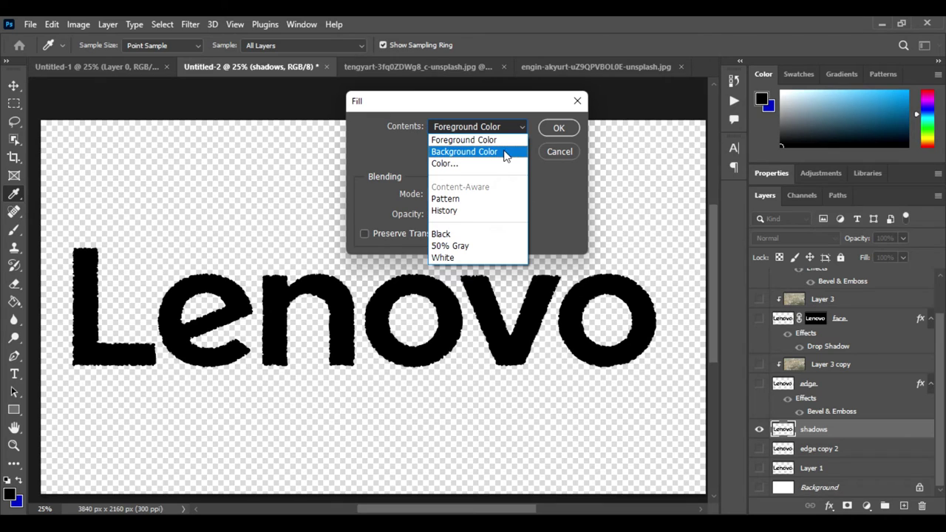
left_click(483, 255)
left_click(481, 196)
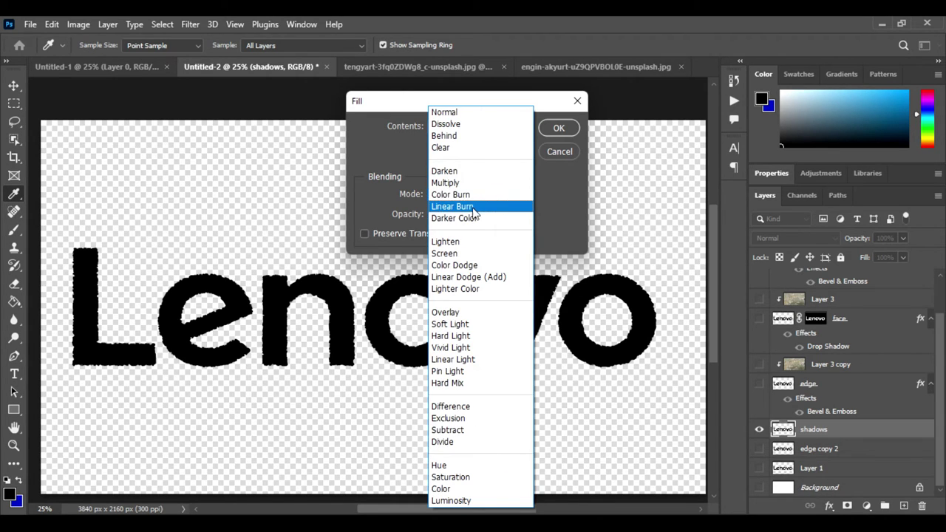
left_click(462, 137)
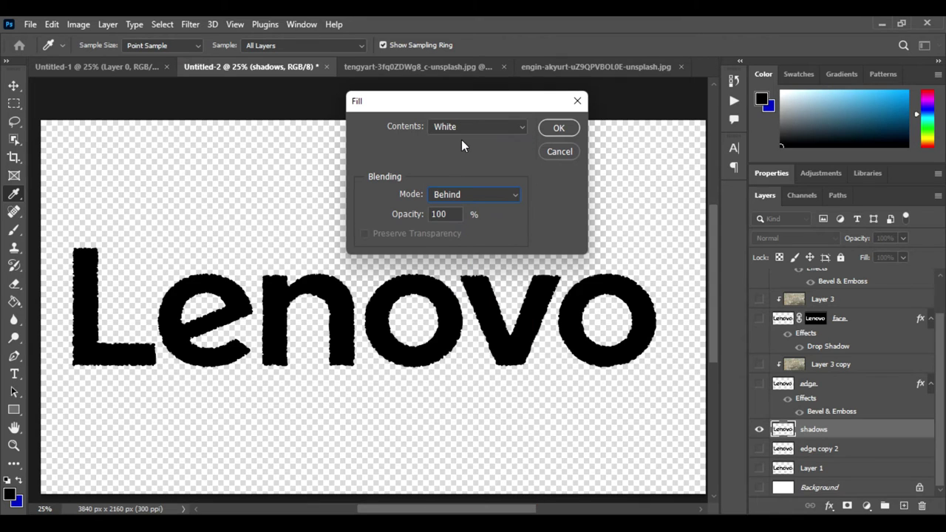
left_click(559, 129)
key("v")
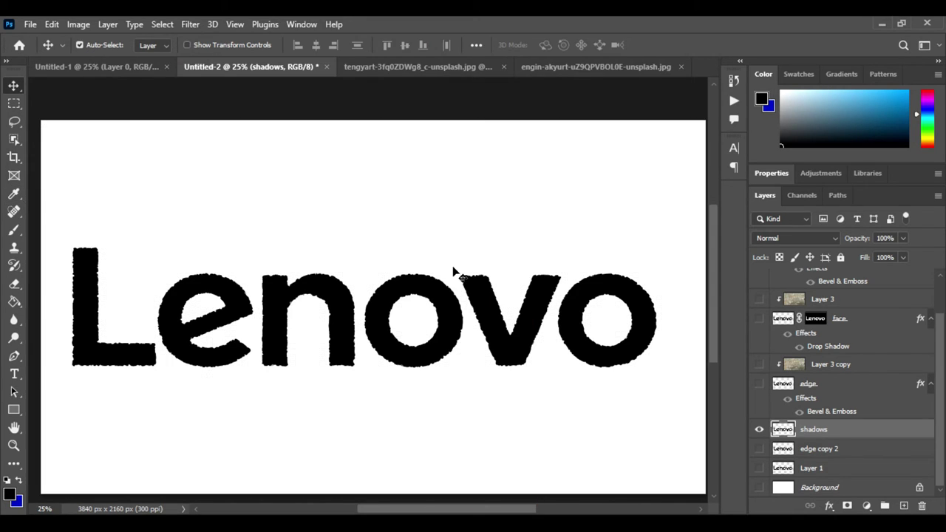
Step: Turn the edge, shadows, edge copy 2, Layer 1 and Background layers back on
left_click(758, 431)
left_click(759, 385)
left_click(759, 429)
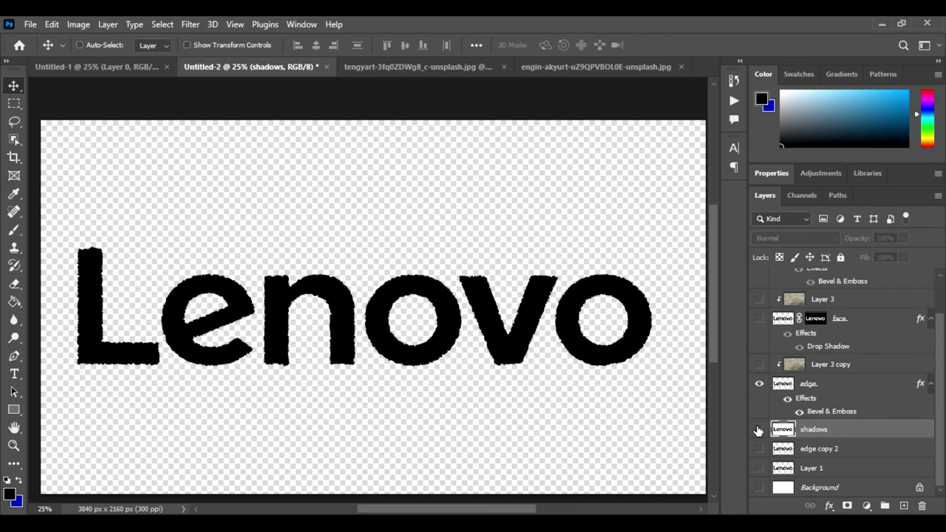
left_click(759, 448)
left_click(758, 468)
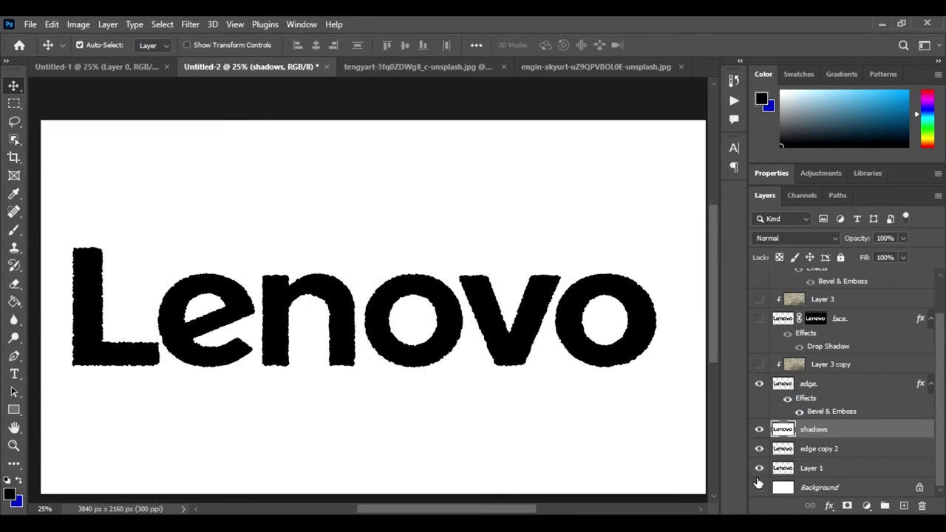
left_click(759, 487)
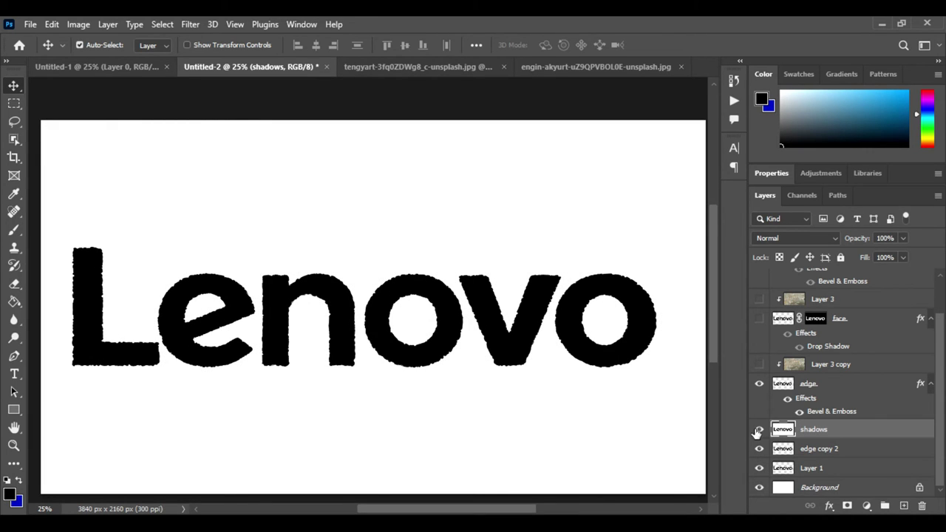
Step: Show Layer 3 copy, face, Layer 3, face 2 and Layer 4, then hide Layer 1
left_click(759, 364)
left_click(759, 319)
left_click(759, 298)
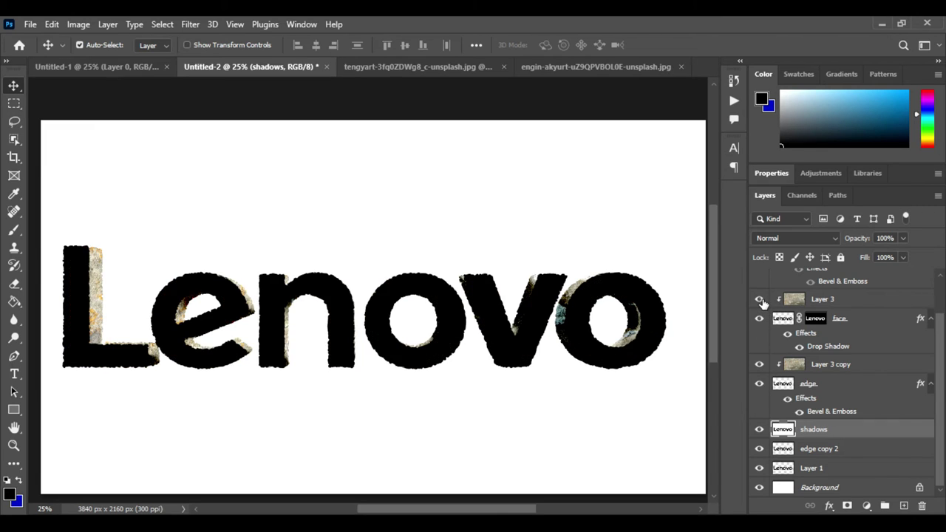
scroll(763, 303, "up", 2)
left_click(759, 297)
left_click(759, 278)
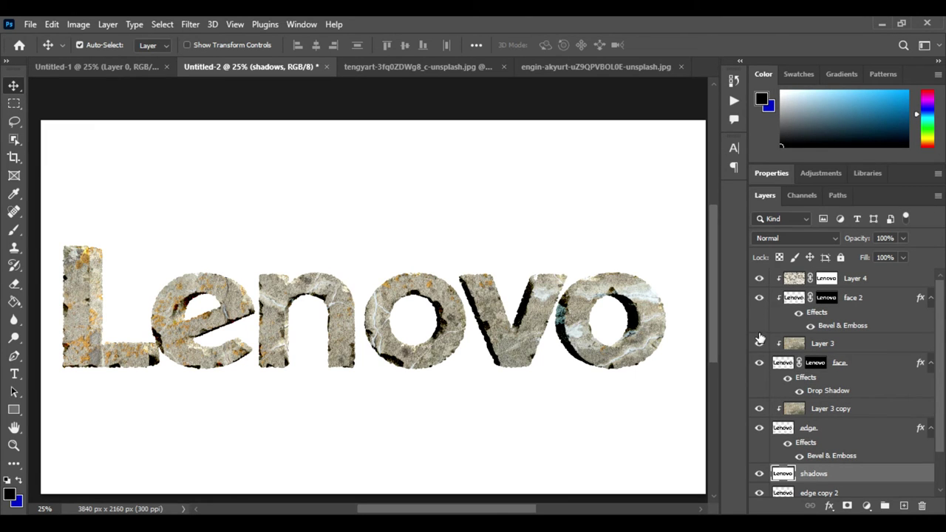
scroll(761, 381, "down", 2)
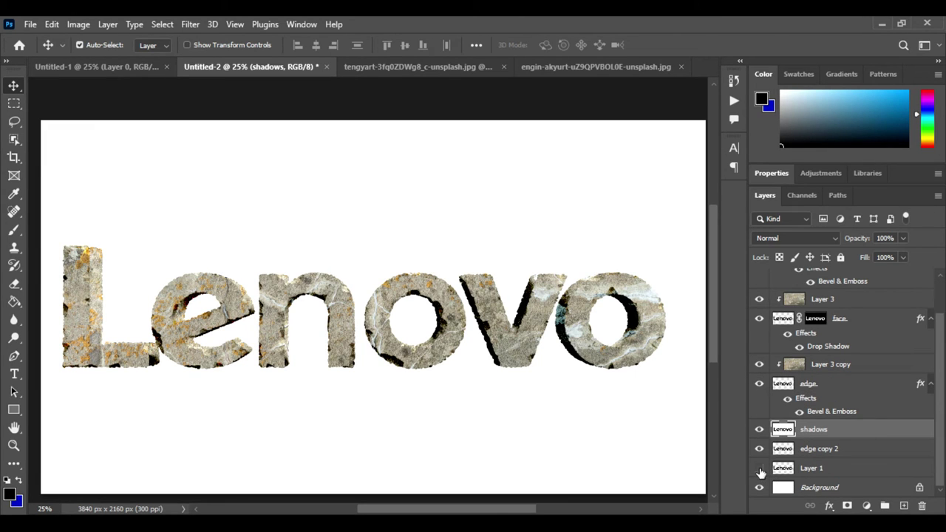
left_click(758, 469)
Step: Start a Path Blur on the shadows layer with the path aimed down-left
left_click(190, 25)
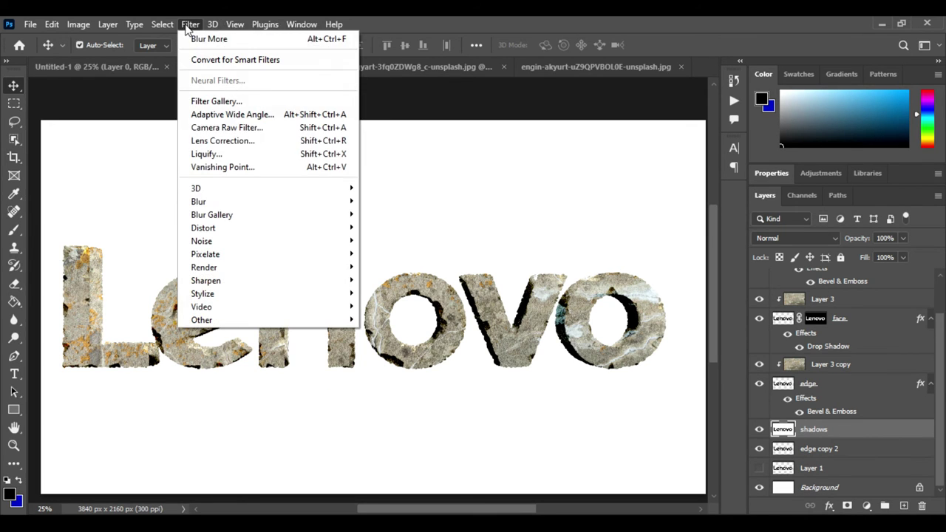
mouse_move(212, 214)
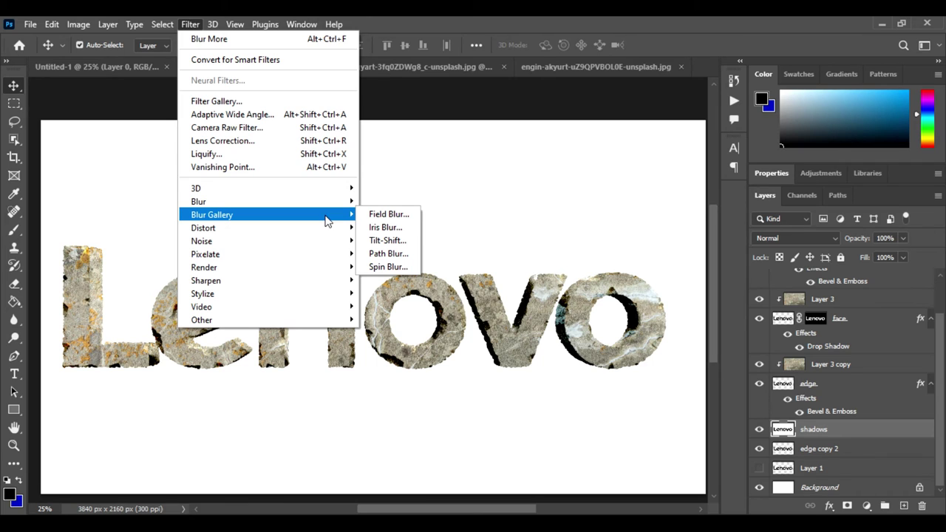
left_click(388, 253)
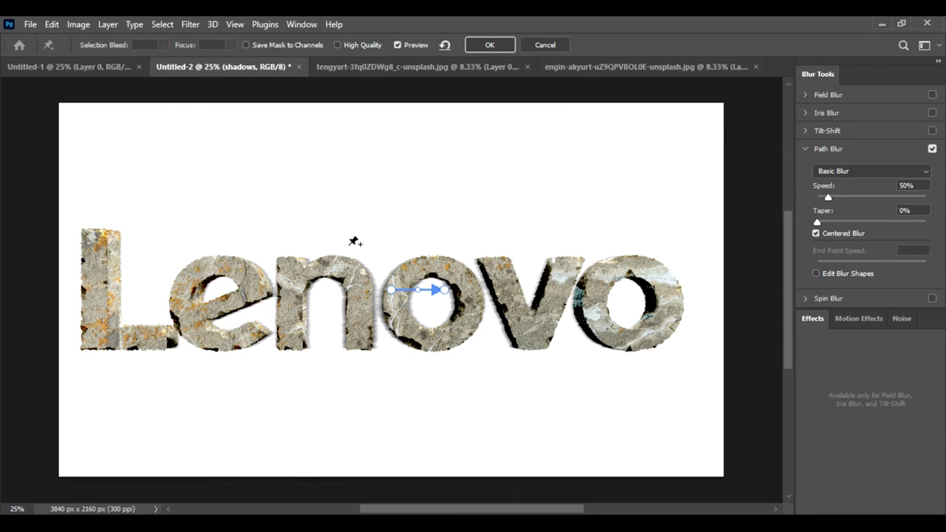
mouse_move(443, 289)
left_mouse_down()
mouse_move(351, 338)
mouse_move(438, 320)
mouse_move(353, 350)
left_mouse_up()
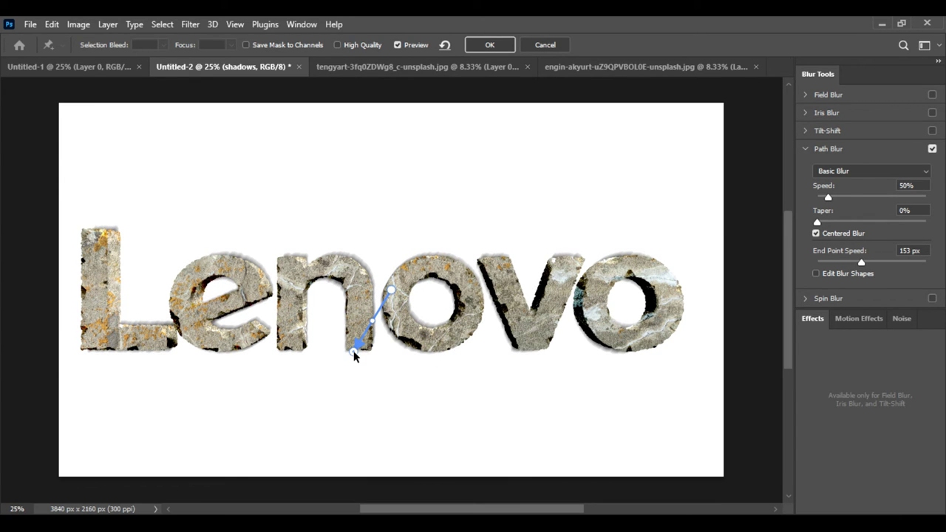
Step: Set Rear Sync Flash, Speed 150% and End Point Speed about 200 px, then apply
left_click(853, 171)
left_click(850, 190)
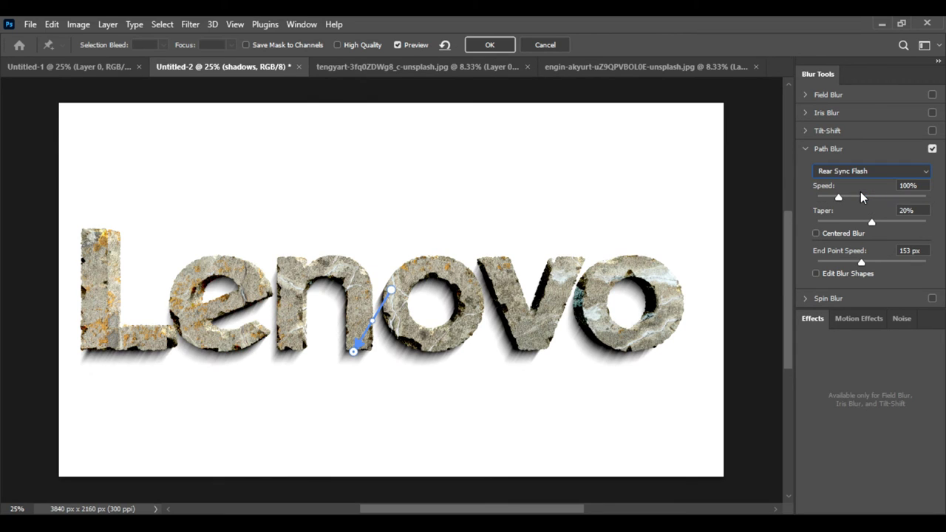
left_click(914, 187)
type("150")
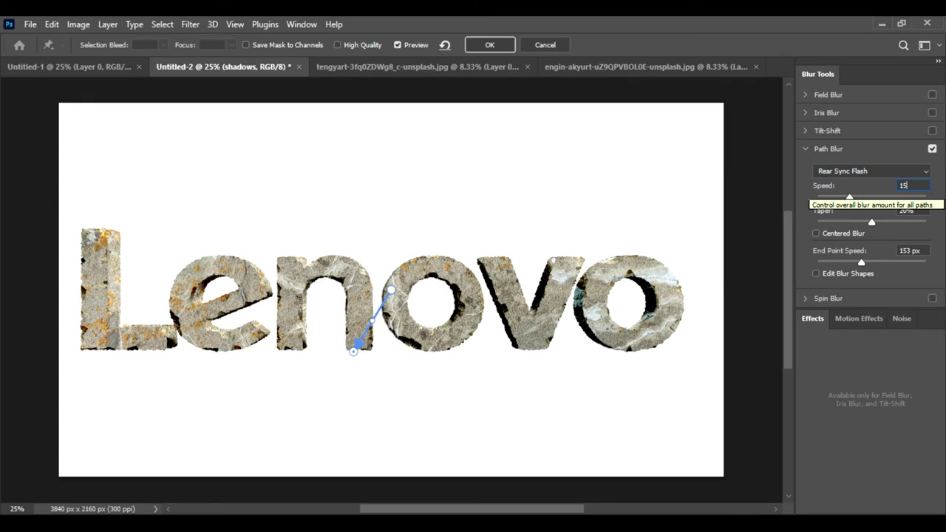
left_click(907, 251)
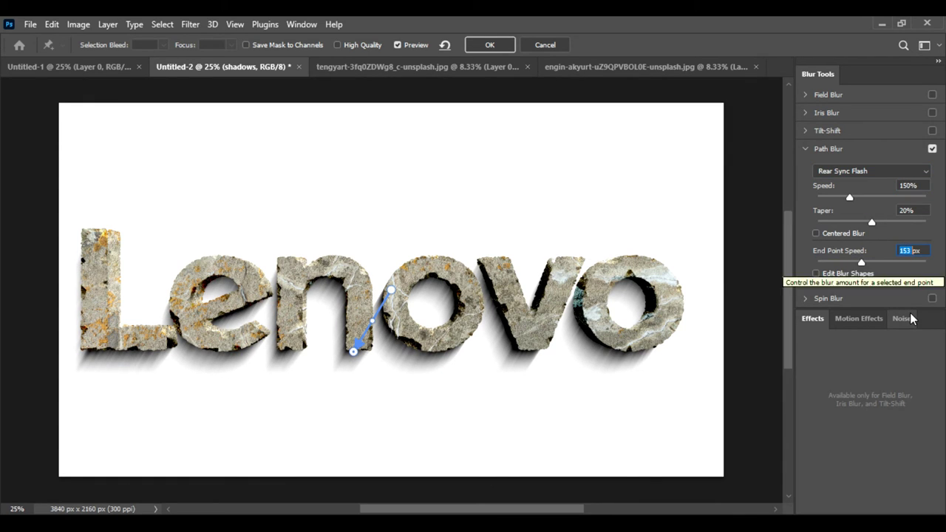
type("200")
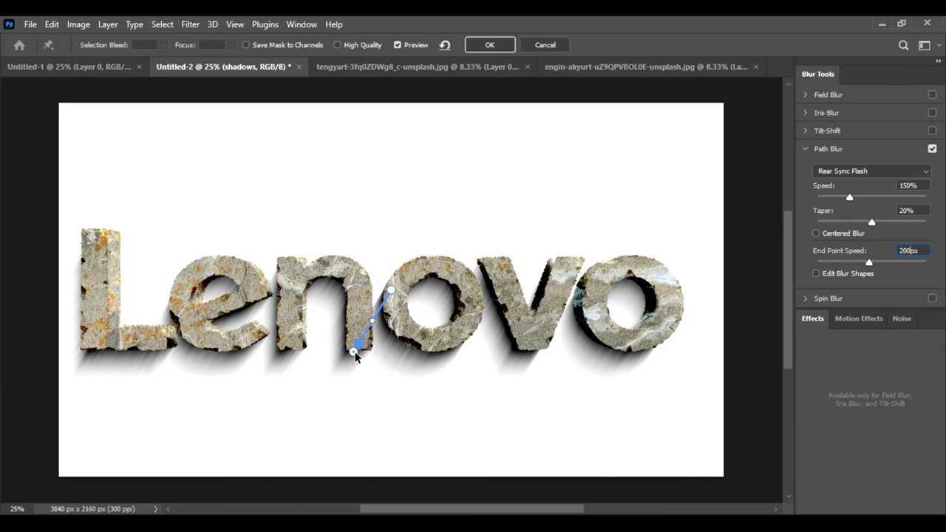
left_click_drag(353, 351, 349, 348)
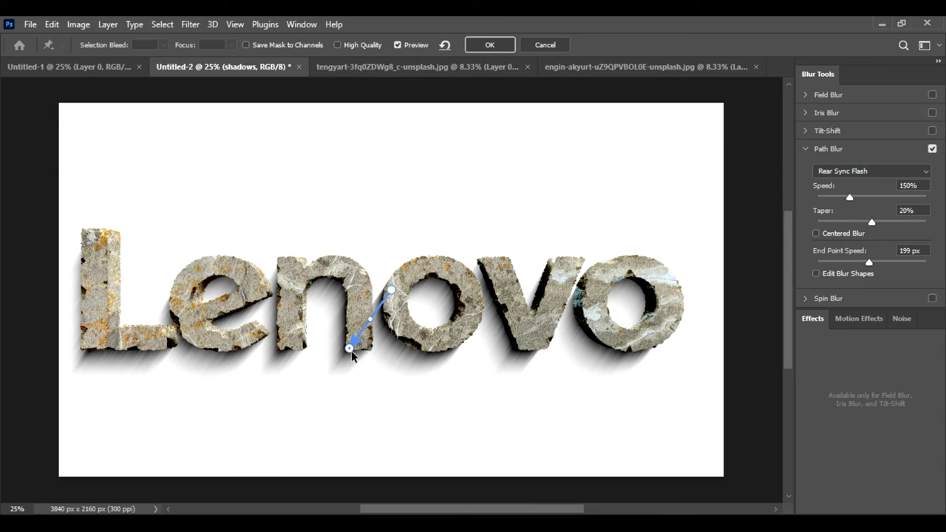
left_click(497, 46)
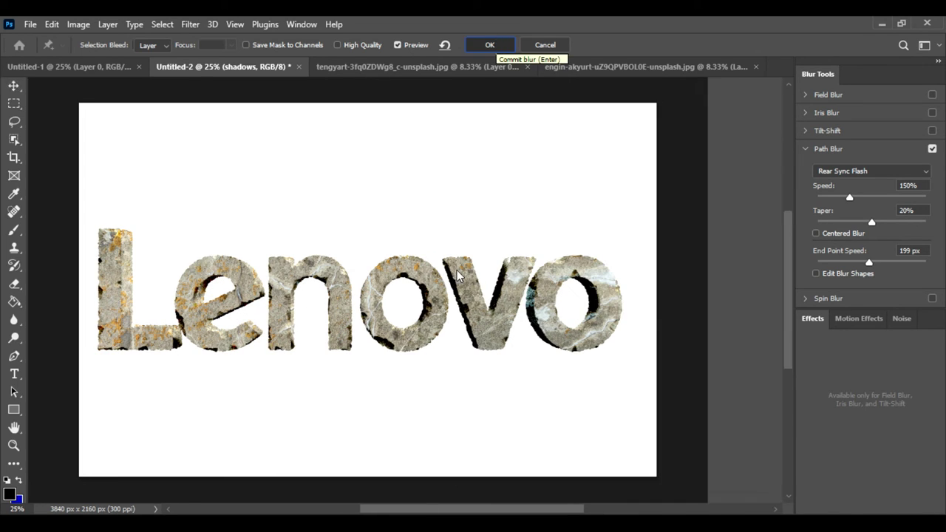
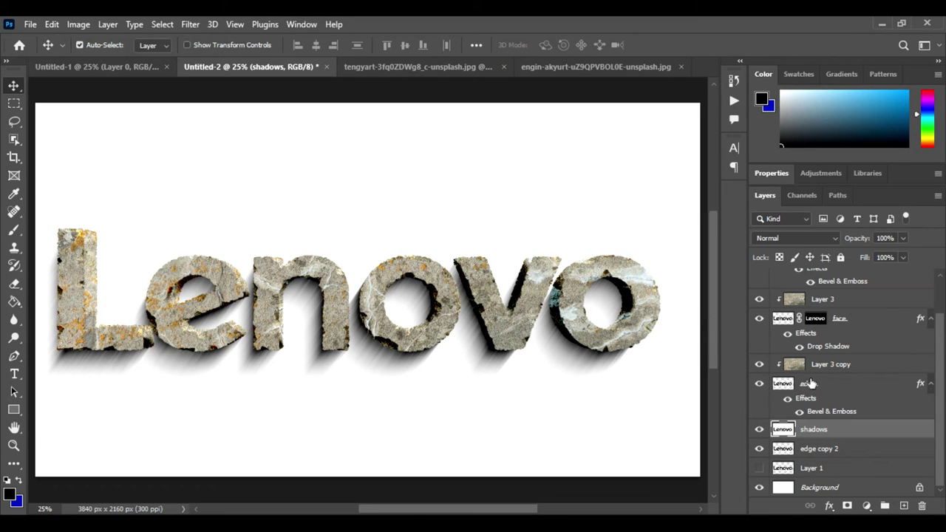
Step: Add a layer mask to the edge layer from its Lenovo letter selection, then open the Filter menu
left_click(831, 385)
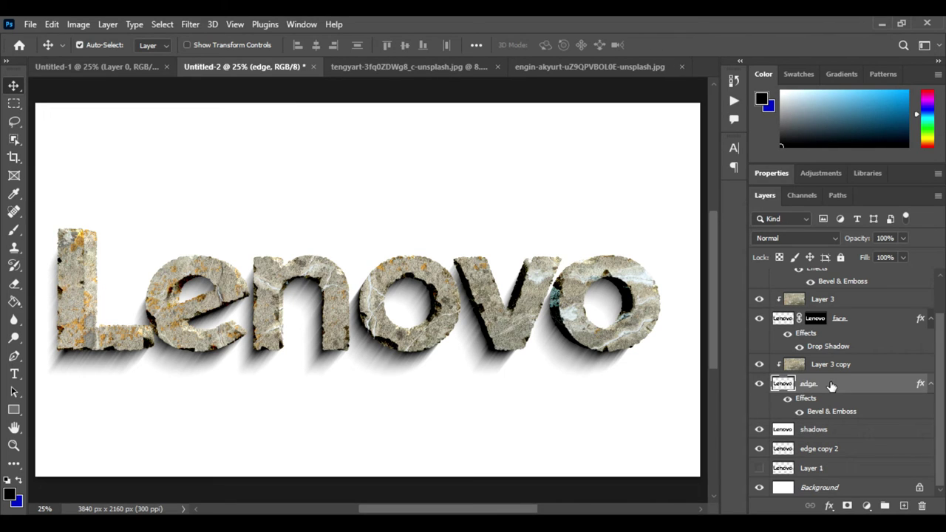
left_click(782, 383, "ctrl")
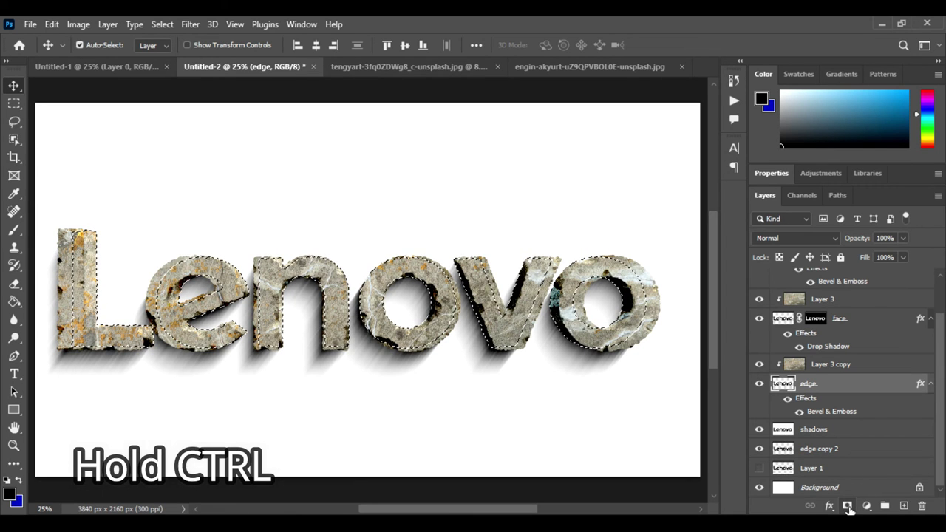
left_click(848, 507)
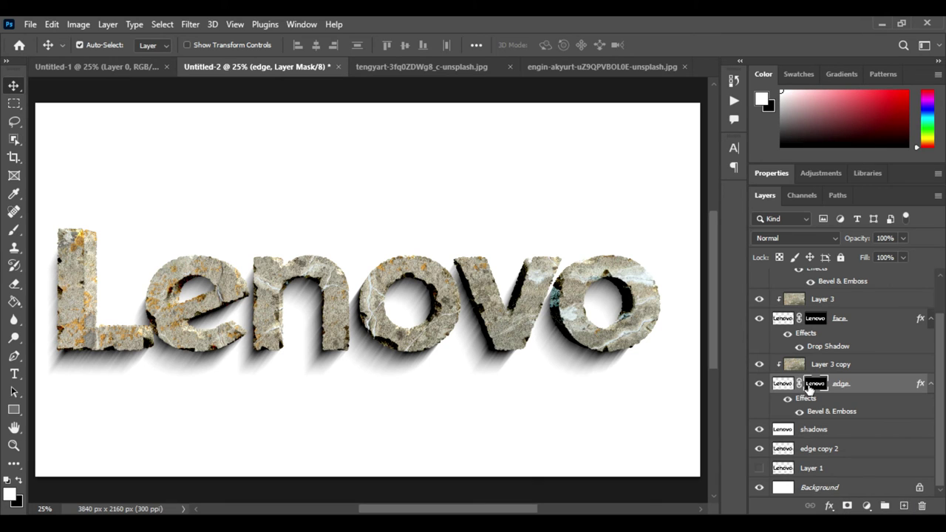
left_click(190, 25)
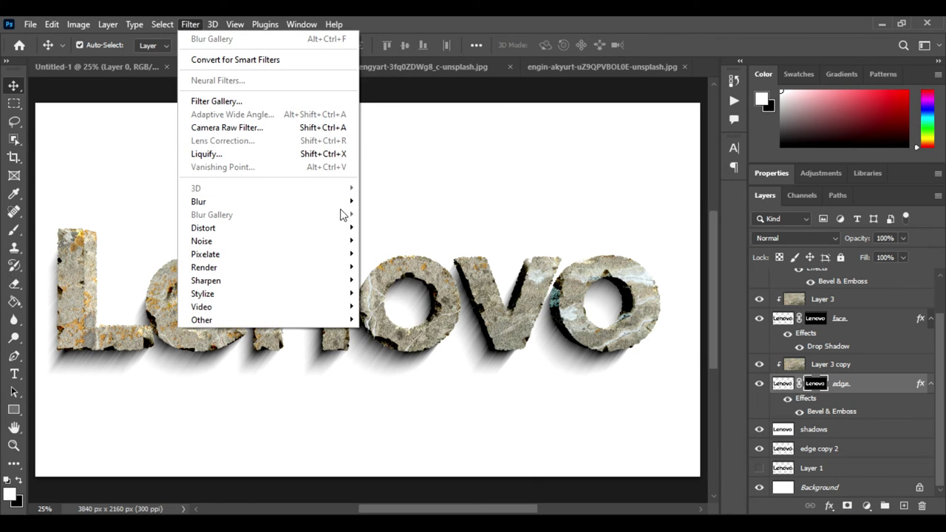
mouse_move(198, 201)
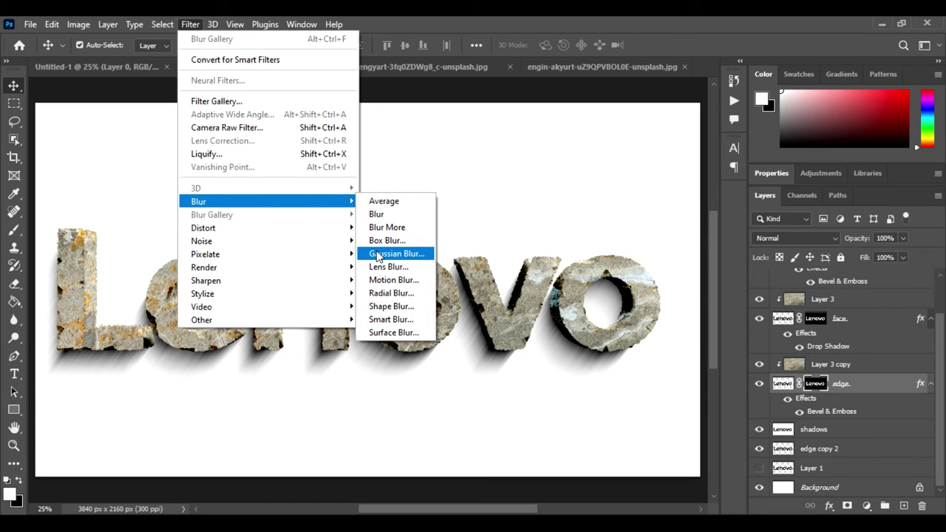
Step: Apply a 12-pixel Gaussian Blur to the edge layer's letter mask
left_click(378, 254)
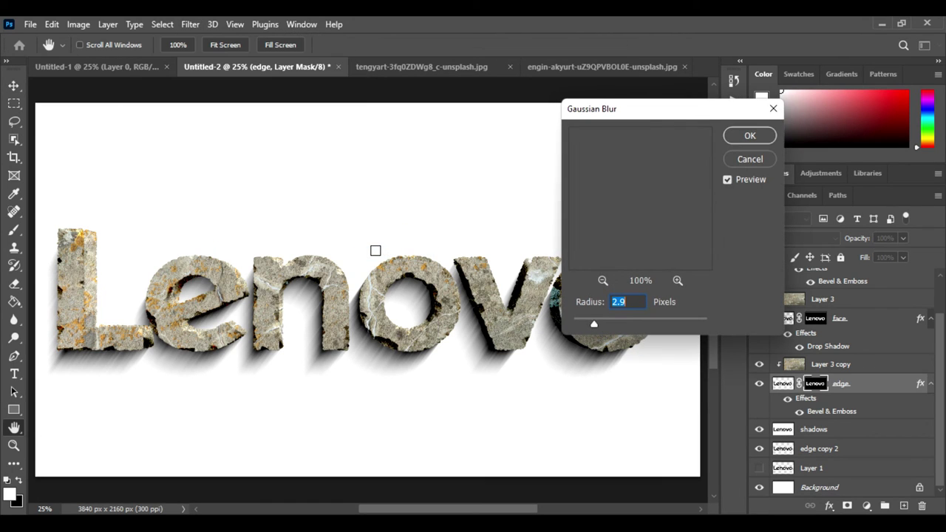
scroll(475, 285, "up", 1)
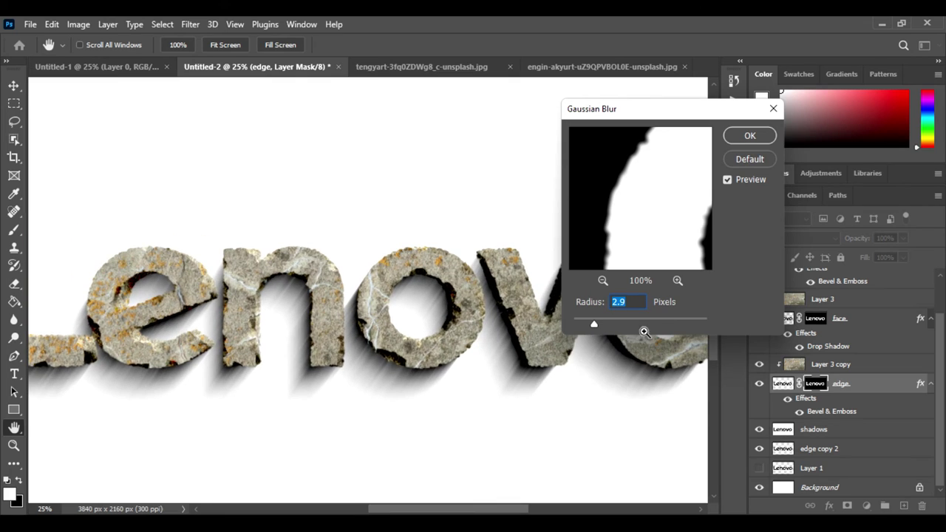
scroll(660, 320, "up", 1)
type("12")
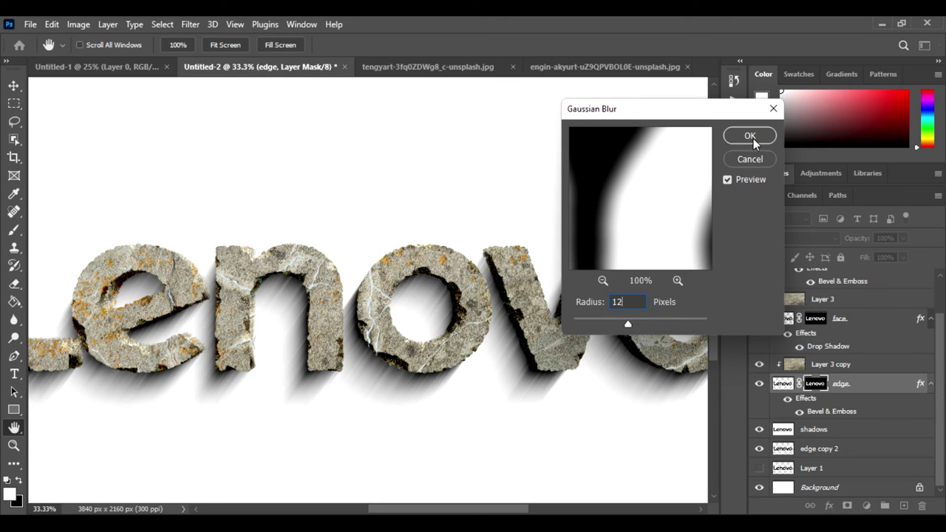
left_click(750, 136)
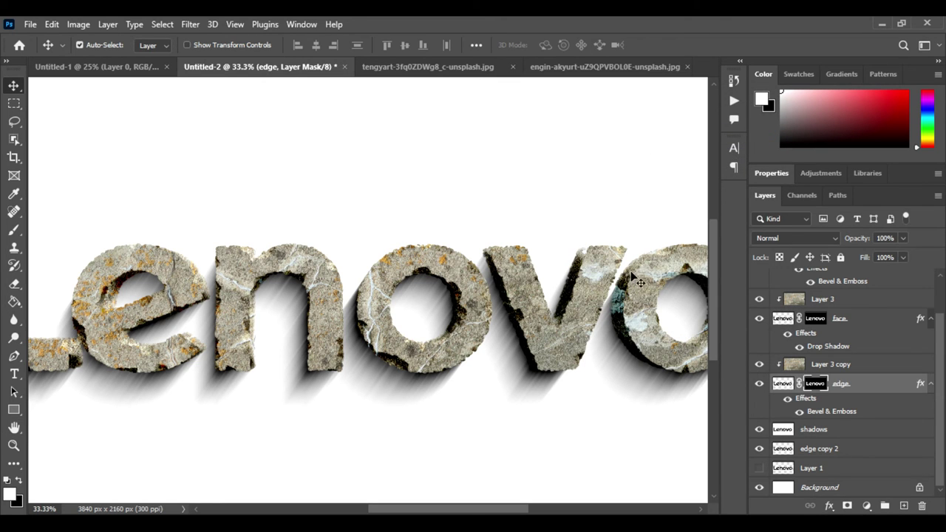
Step: Select the Layer 3 copy stone texture layer
scroll(577, 258, "up", 1)
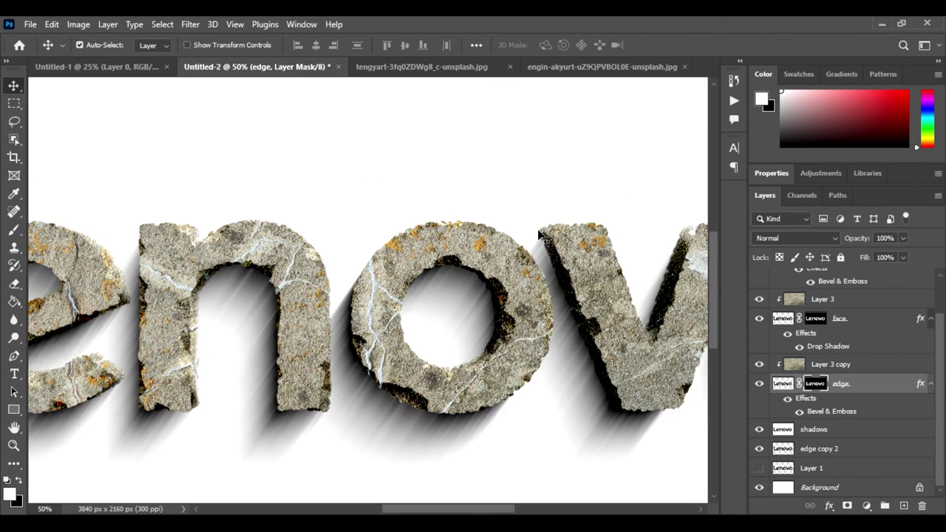
scroll(539, 235, "down", 2)
left_click(876, 365)
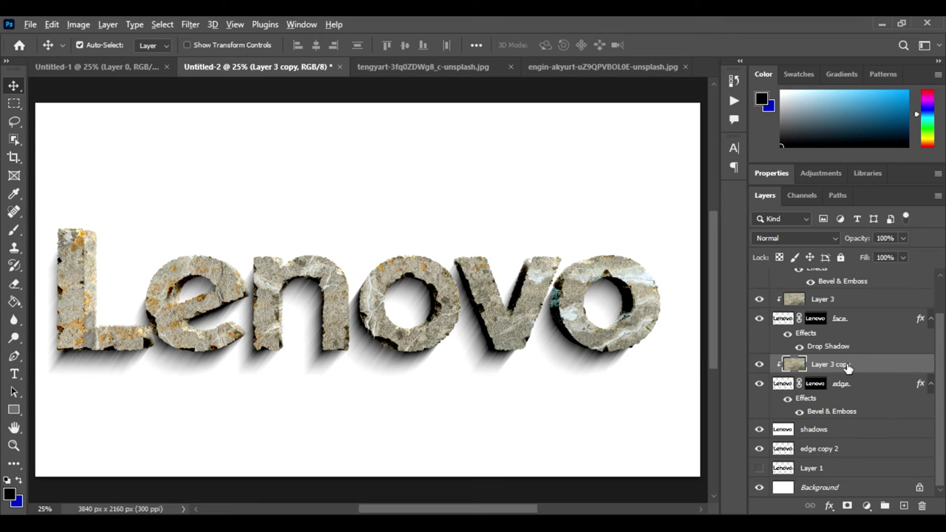
Step: Duplicate the stone texture below Layer 1 and set the shadows layer to Multiply
left_click_drag(847, 367, 849, 471)
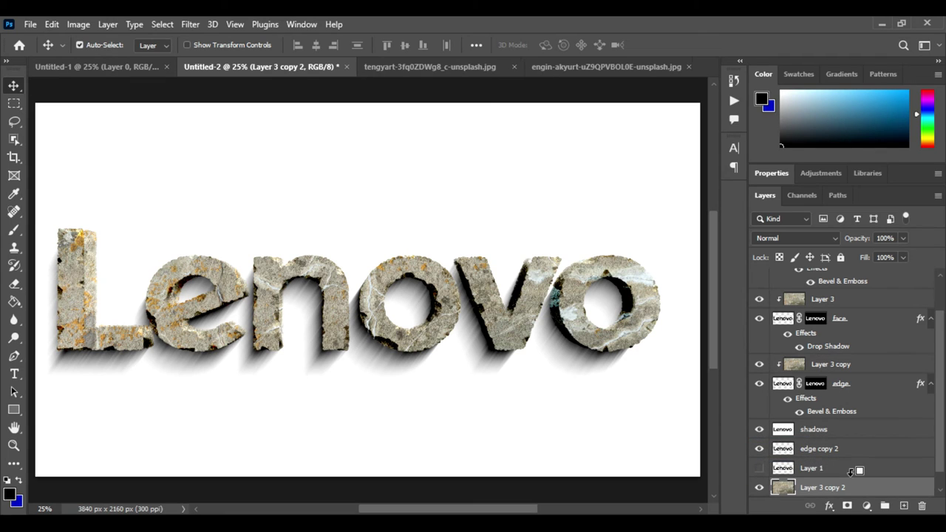
scroll(850, 488, "down", 1)
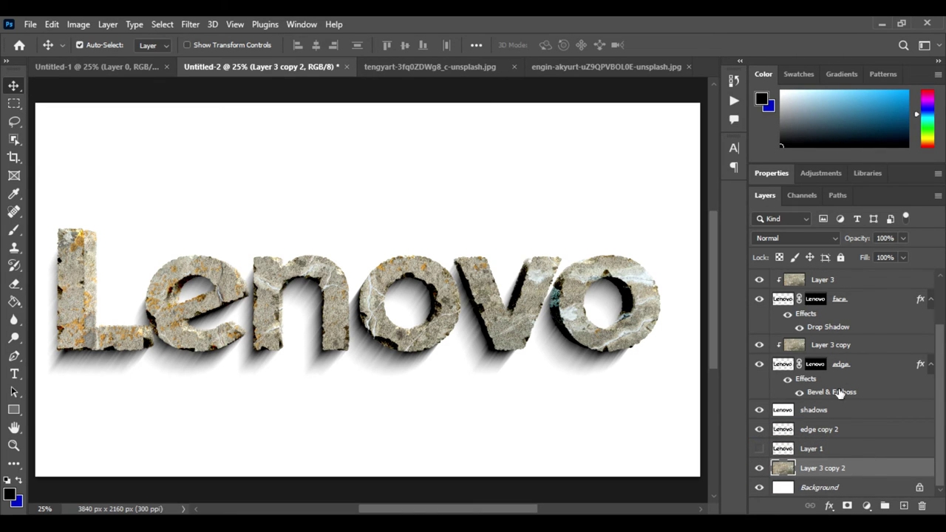
left_click(863, 412)
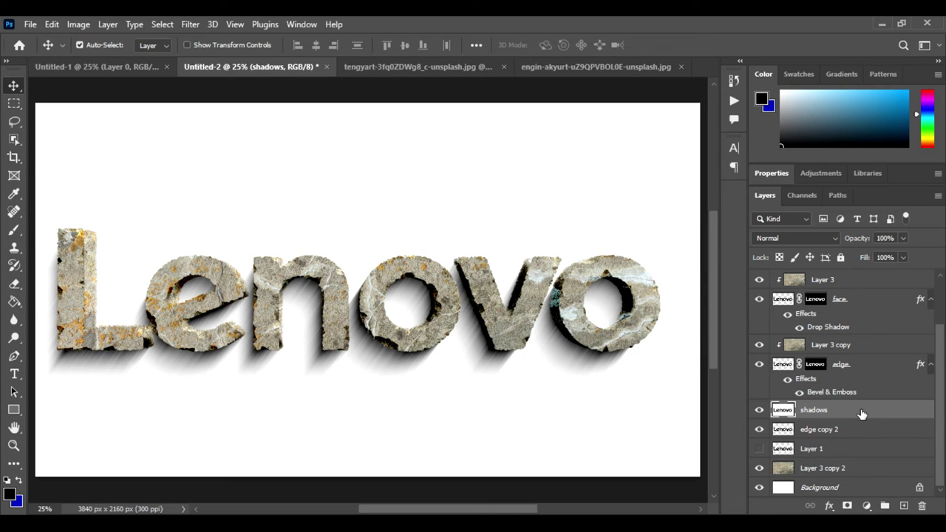
left_click(787, 237)
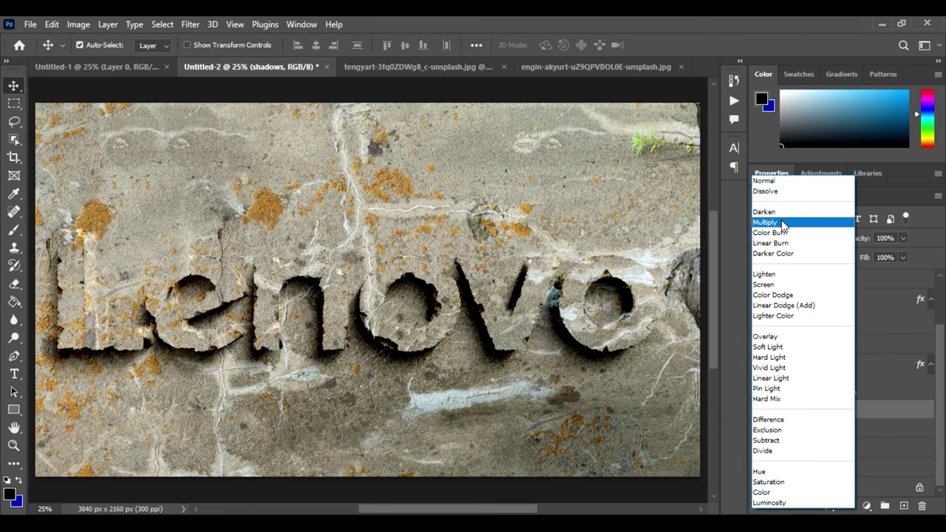
left_click(783, 224)
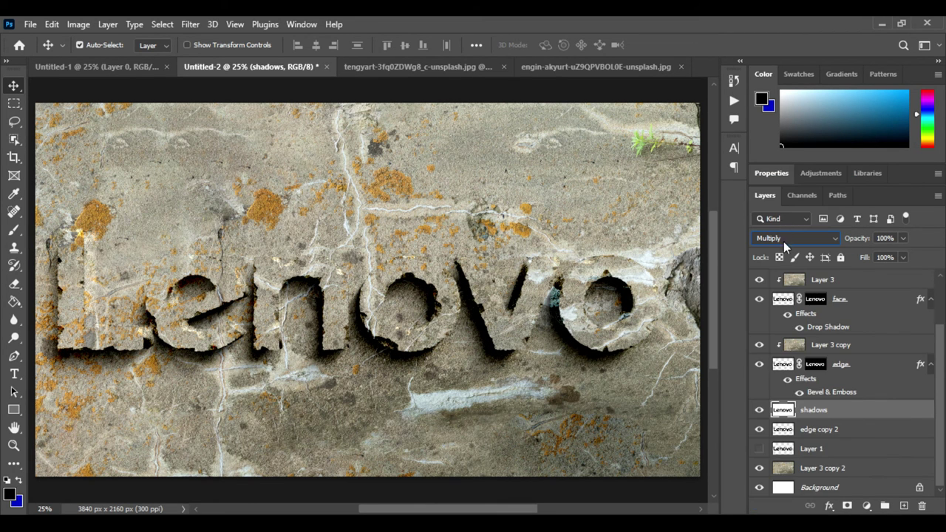
Step: Add a Levels adjustment over Layer 3 copy 2 with the midtone at 0.92
left_click(862, 470)
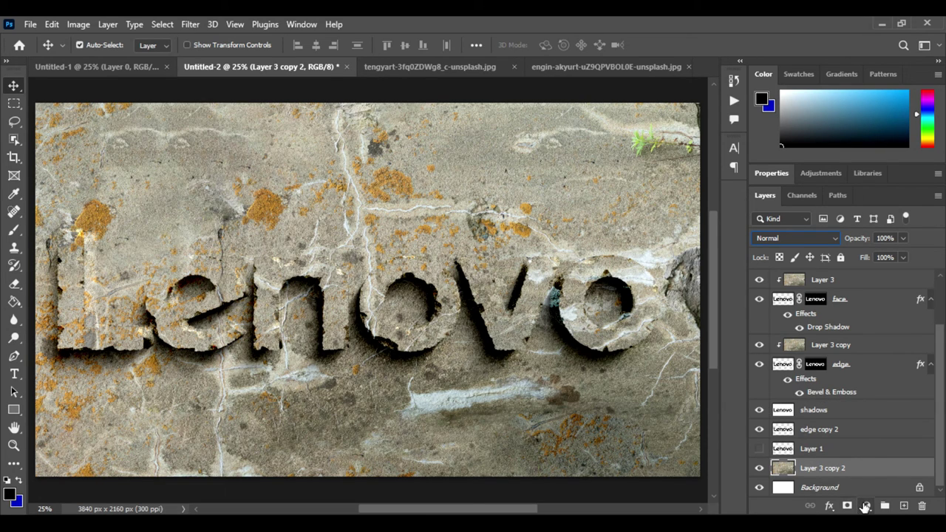
left_click(866, 506)
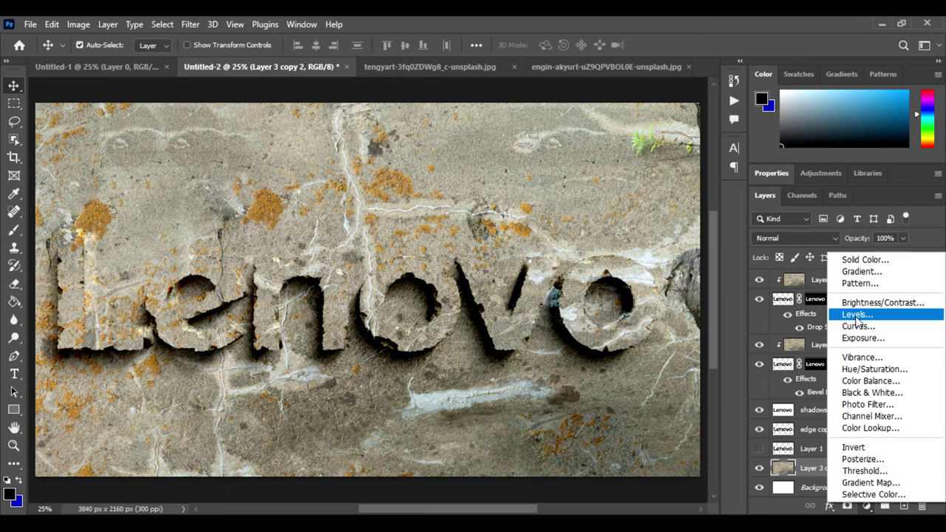
left_click(856, 316)
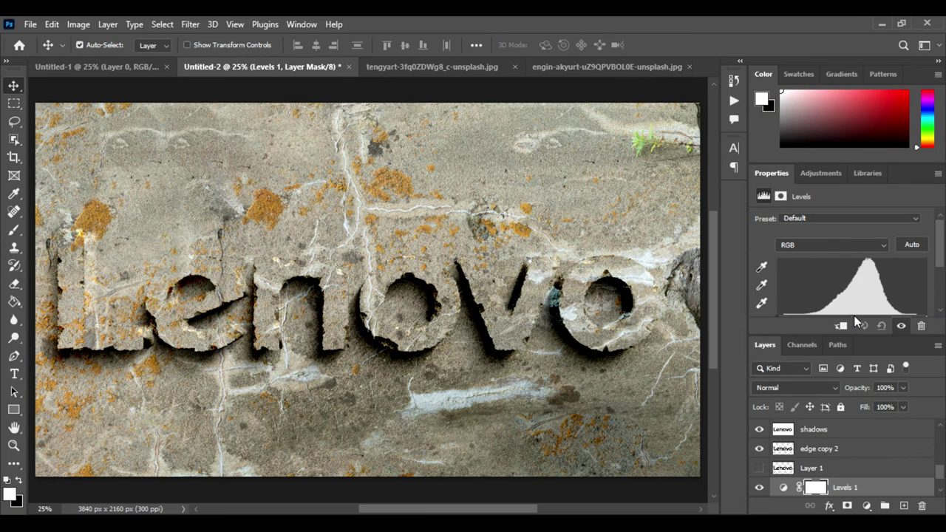
scroll(880, 272, "down", 2)
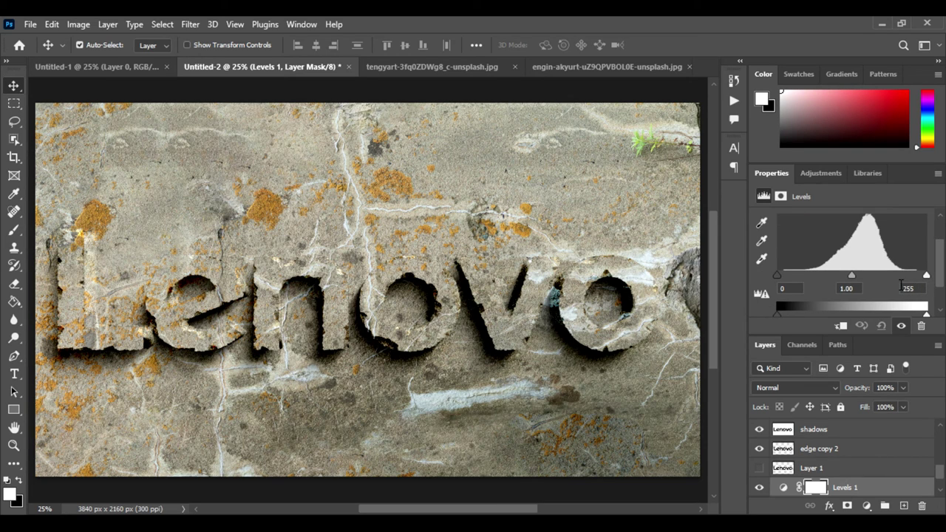
left_click_drag(854, 277, 843, 276)
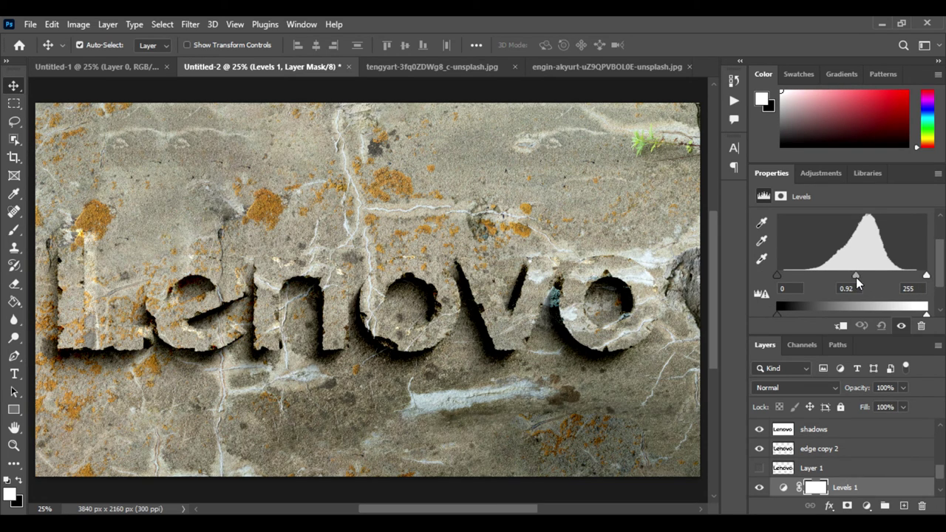
Step: Fill white behind the content of the edge copy 2 layer
left_click(812, 449)
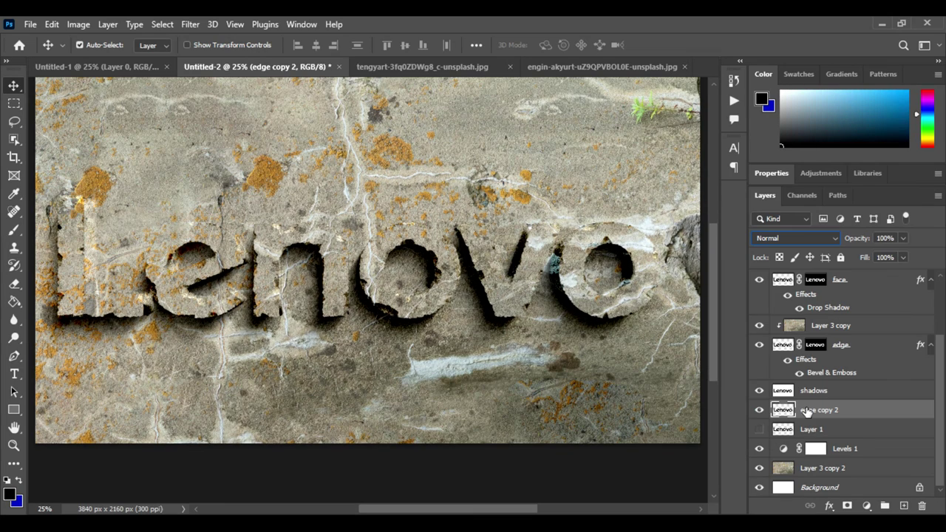
left_click(52, 25)
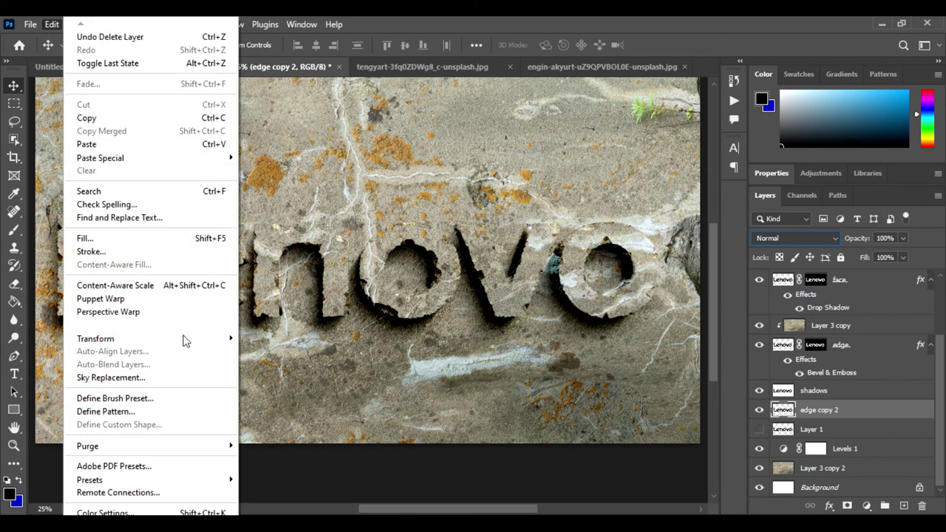
left_click(148, 236)
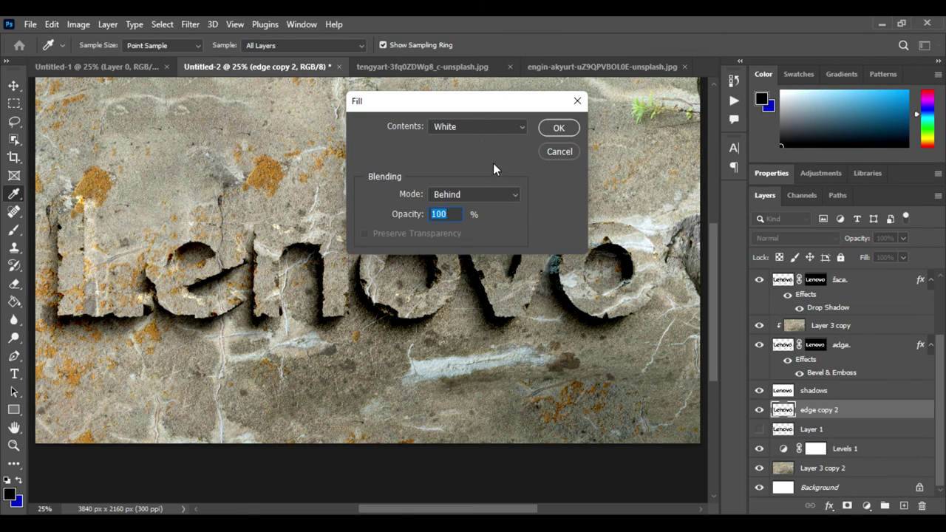
left_click(553, 128)
key("v")
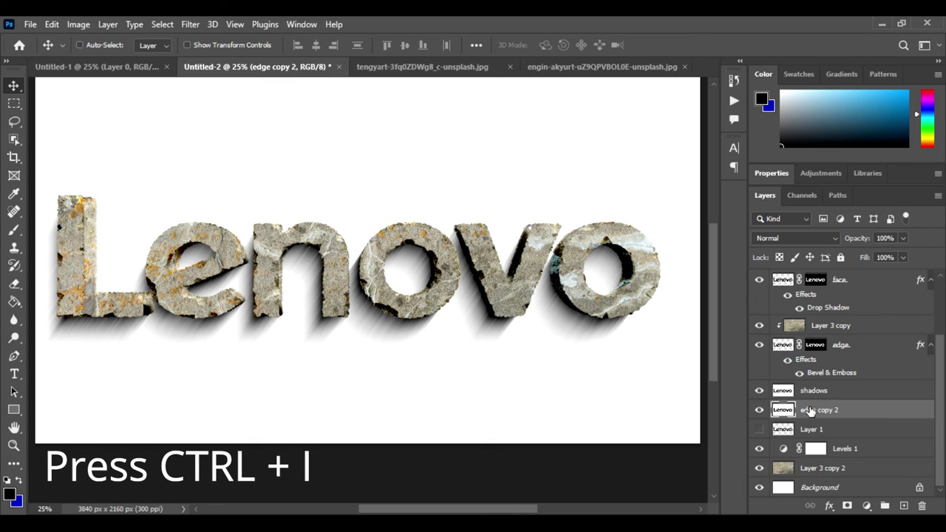
Step: Invert edge copy 2 and set its blend mode to Color Dodge
key("ctrl+i")
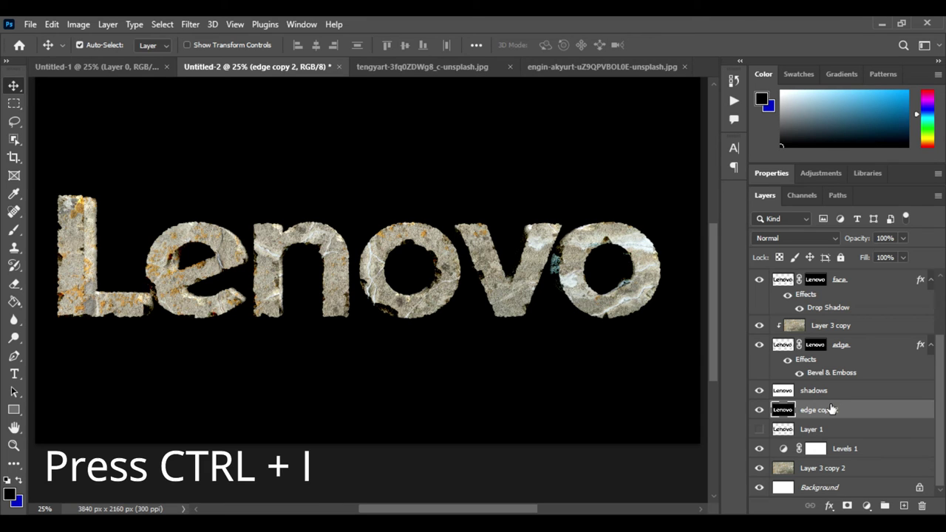
left_click(769, 239)
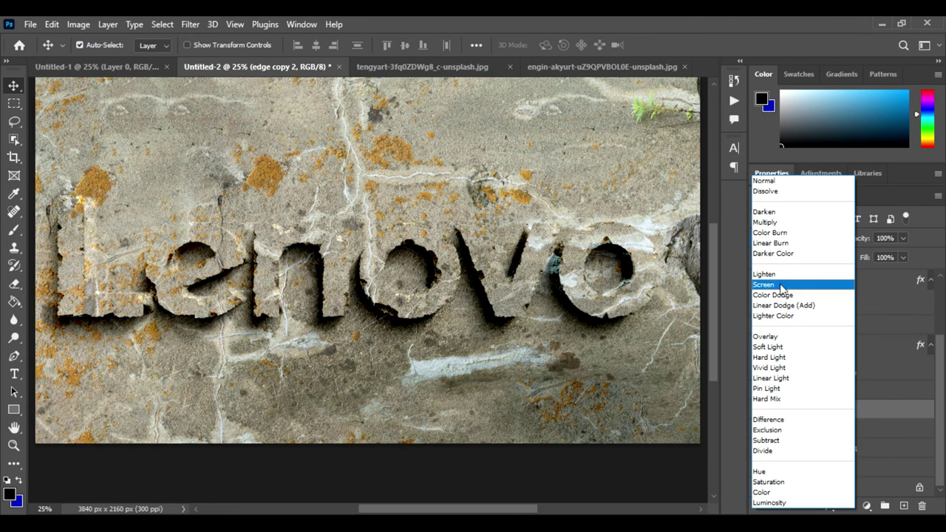
left_click(783, 295)
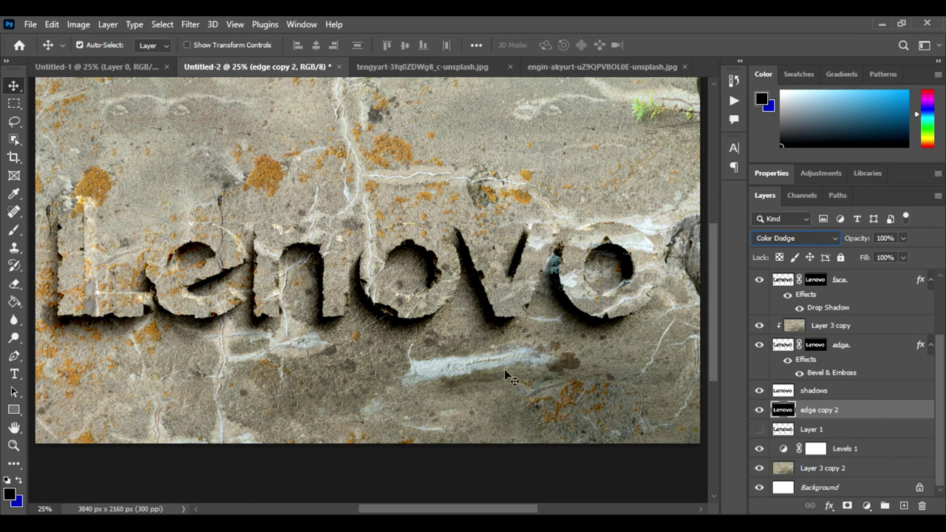
Step: Start a Path Blur using the Rear Sync Flash preset at 150% speed
left_click(190, 25)
mouse_move(268, 214)
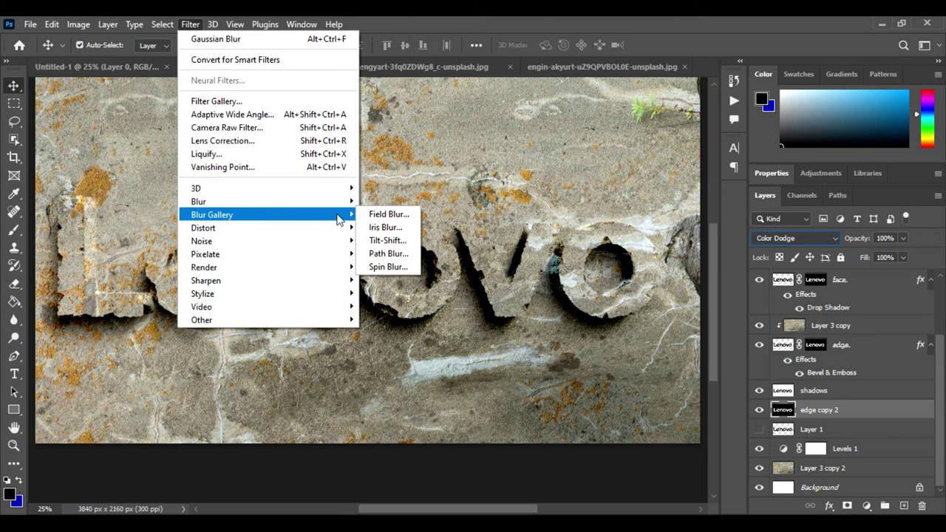
left_click(397, 254)
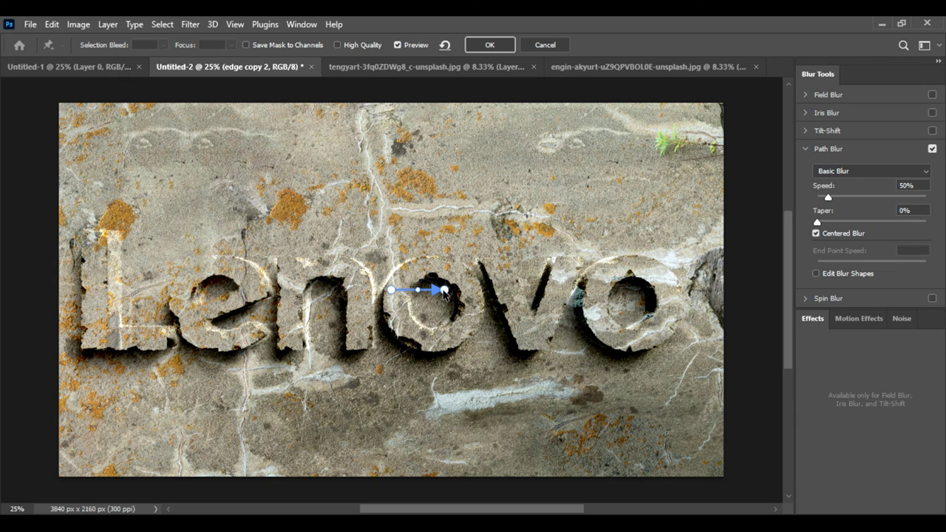
left_click(817, 175)
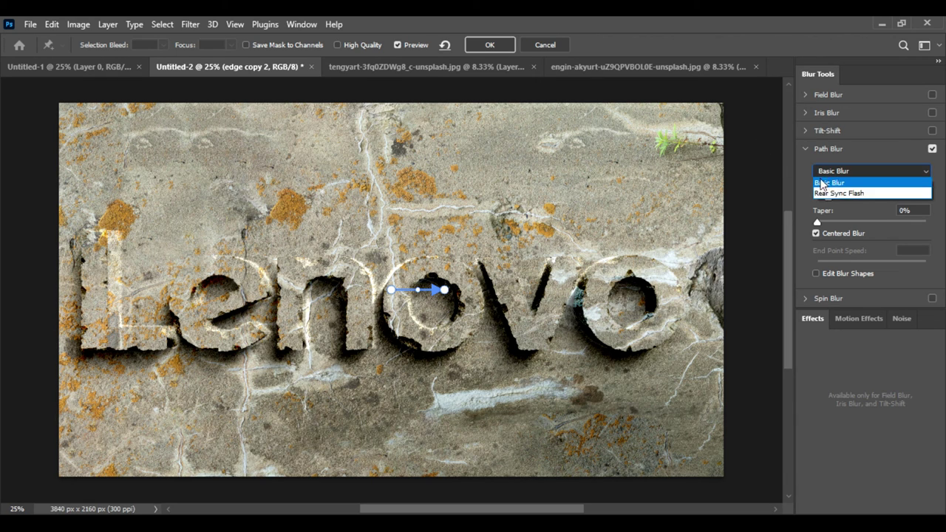
left_click(828, 191)
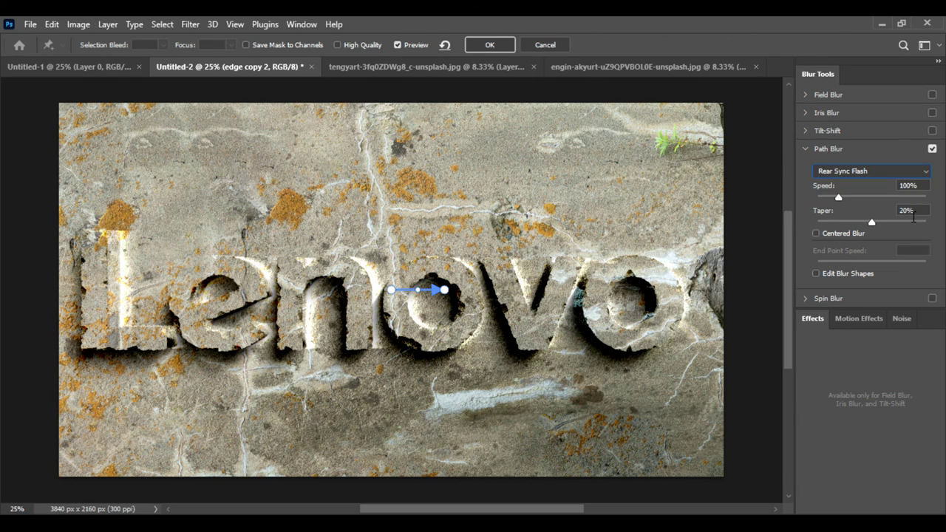
left_click(907, 185)
type("150")
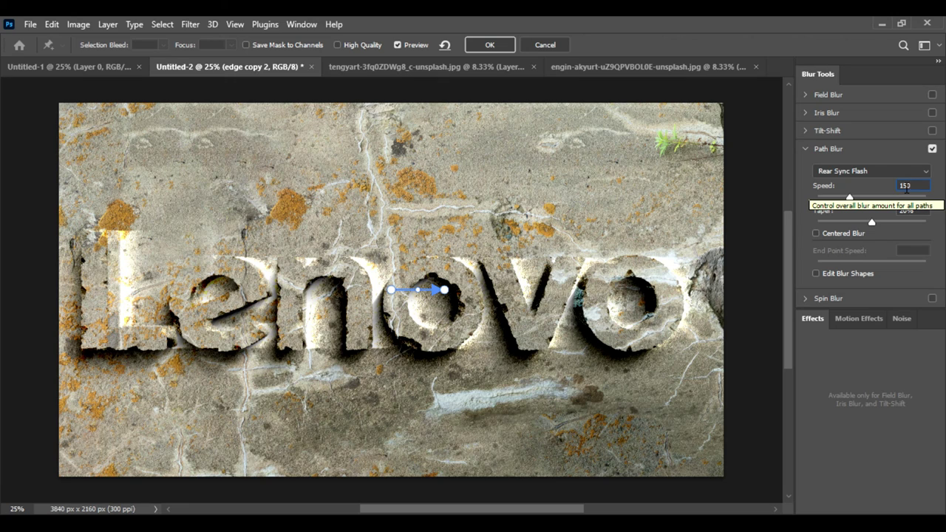
key("Return")
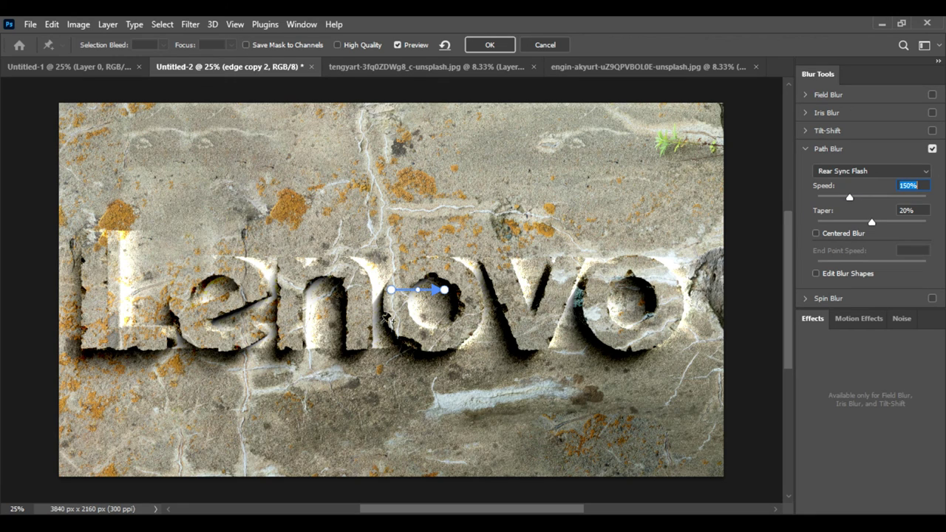
Step: Angle the blur path upward, set end speed 200, lower the start point, and apply
left_click_drag(444, 291, 451, 243)
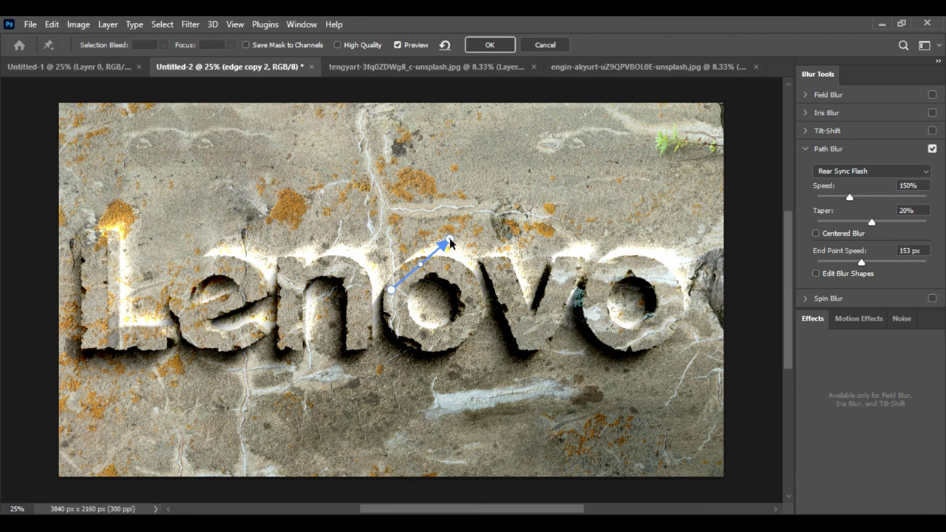
left_click(908, 250)
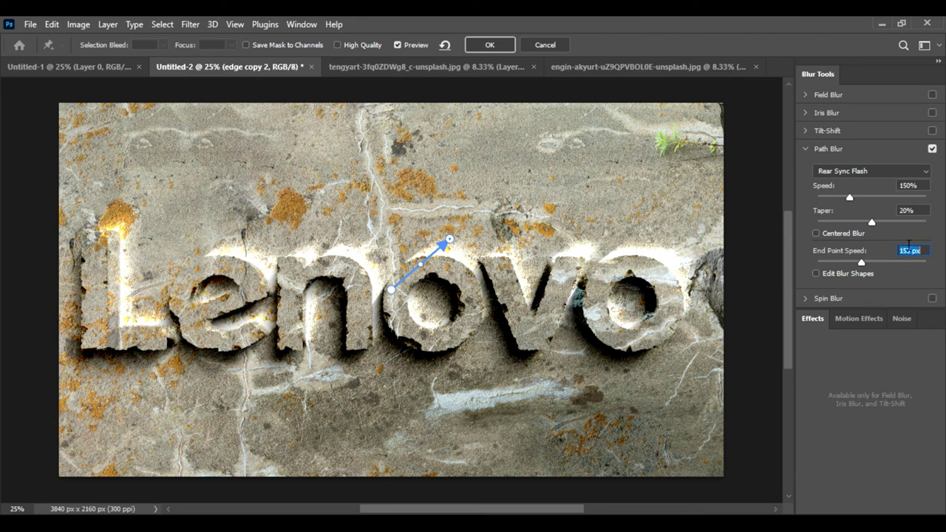
type("200")
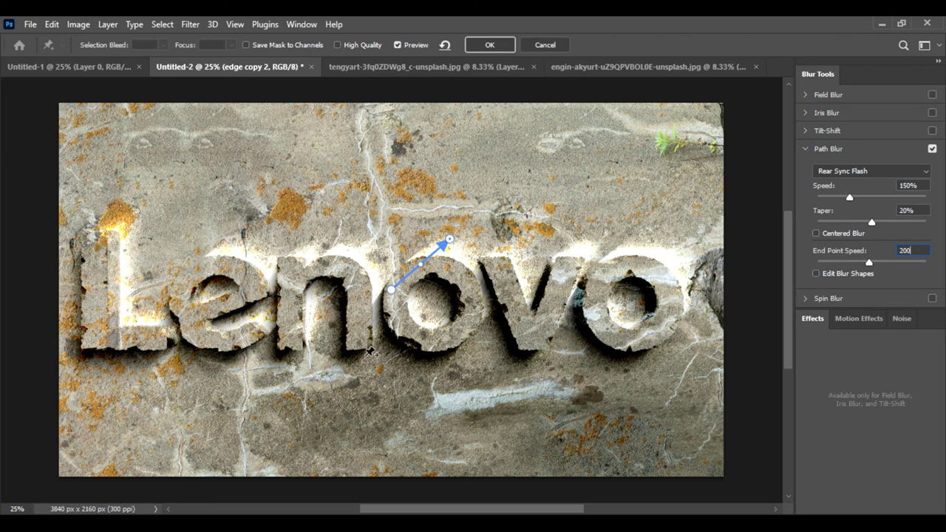
left_click(390, 290)
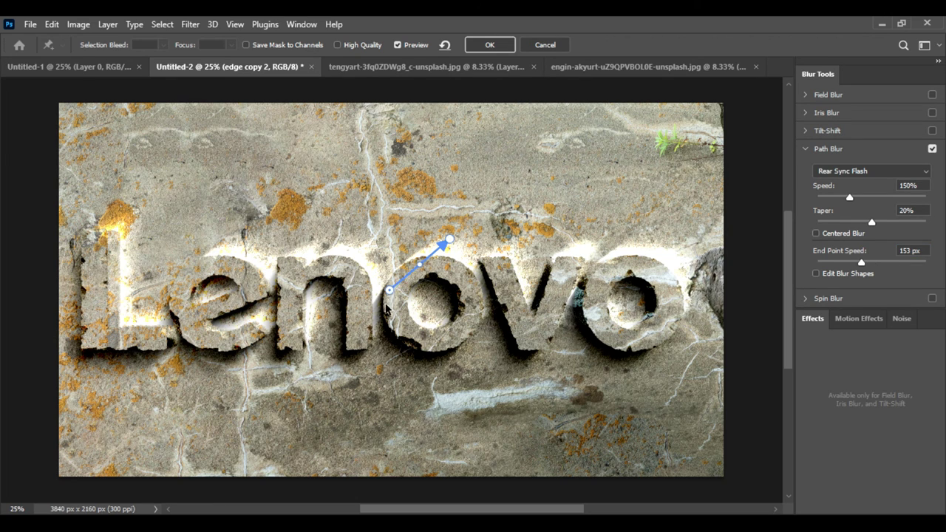
left_click_drag(390, 290, 383, 326)
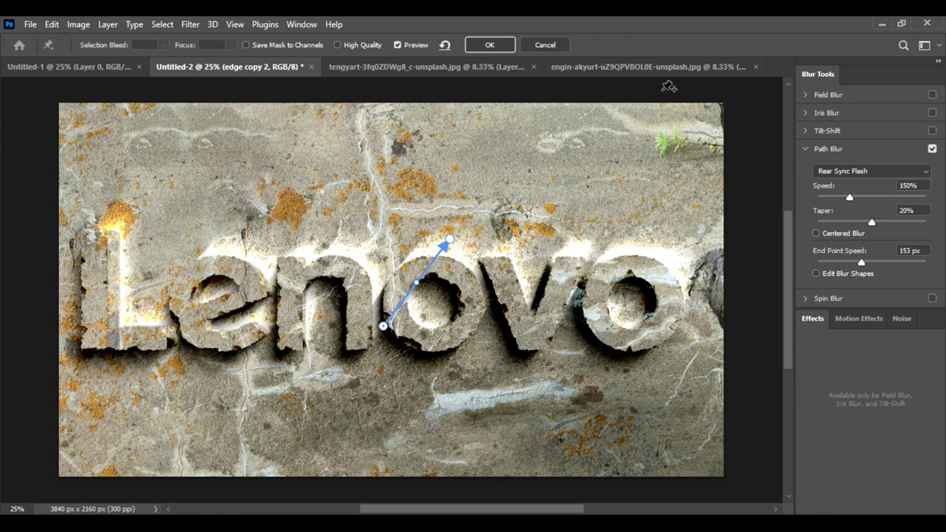
left_click(492, 48)
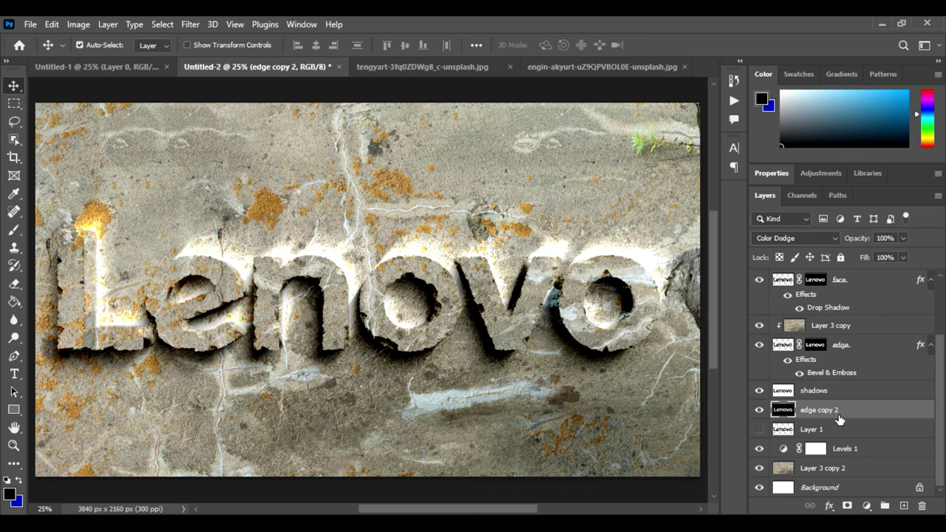
Step: Lower edge copy 2's fill to 48%, compare shadows and edge layers, then select the Levels 1 mask
left_click(902, 257)
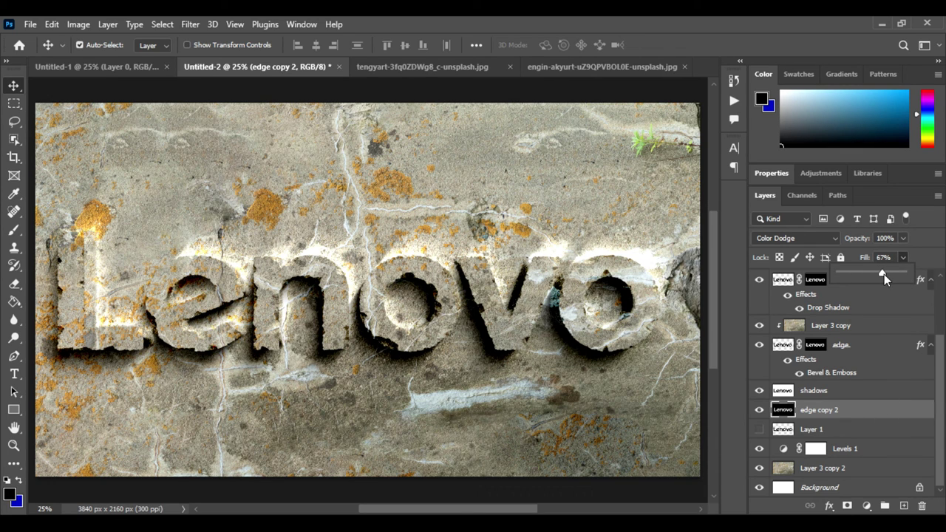
left_click_drag(870, 269, 869, 270)
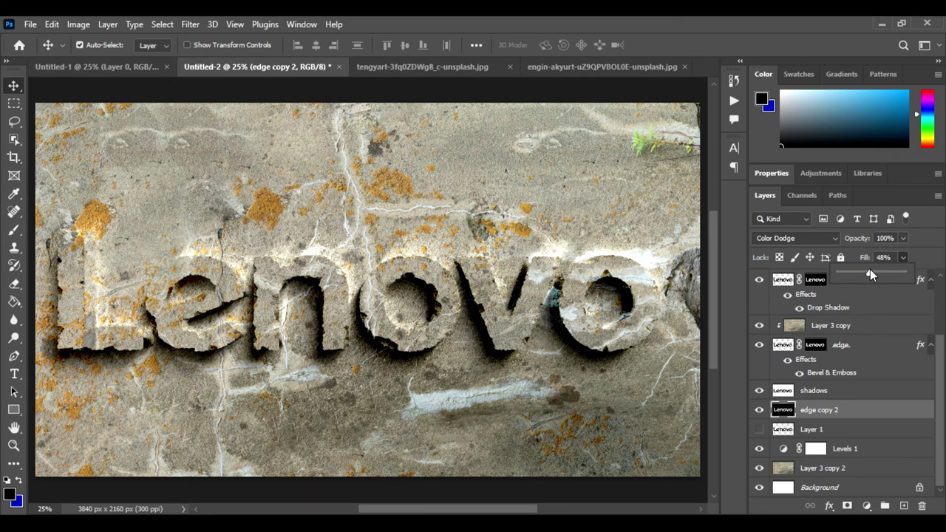
left_click(857, 393)
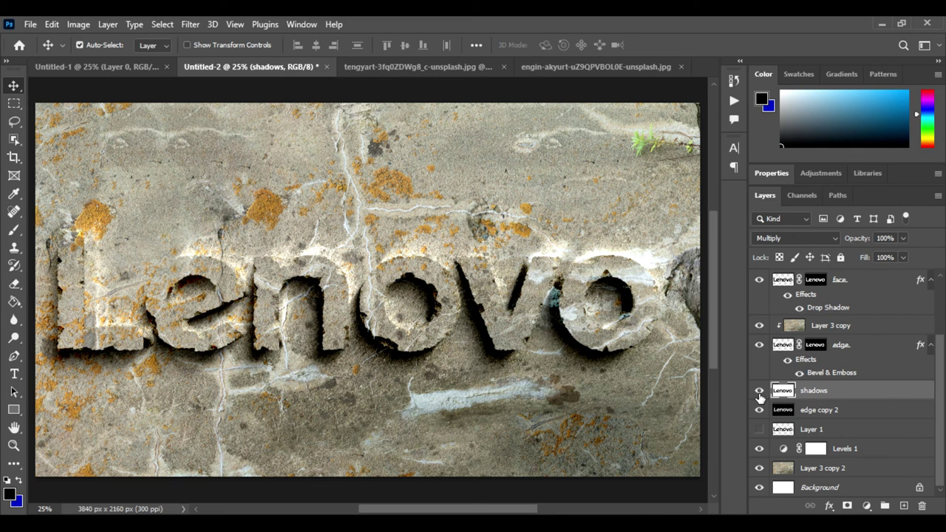
left_click(759, 392)
left_click(759, 391)
left_click(759, 344)
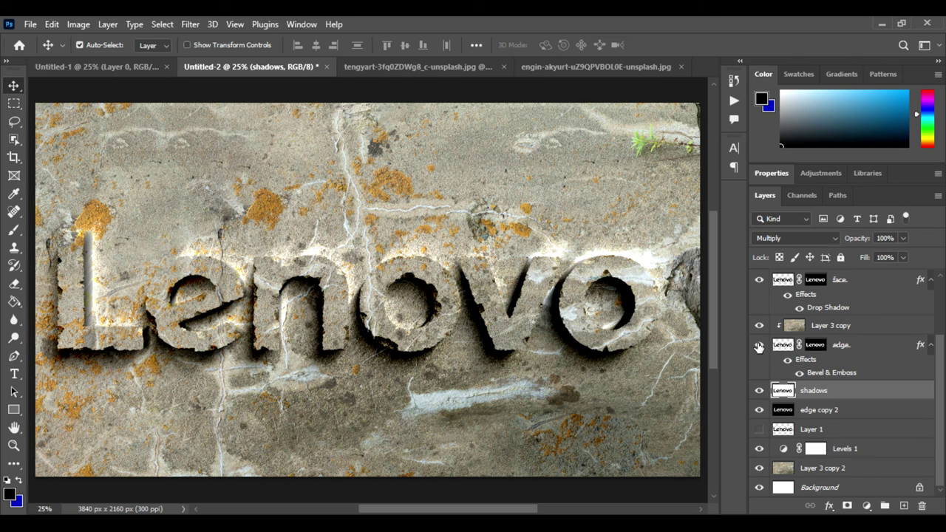
left_click(759, 345)
left_click(815, 449)
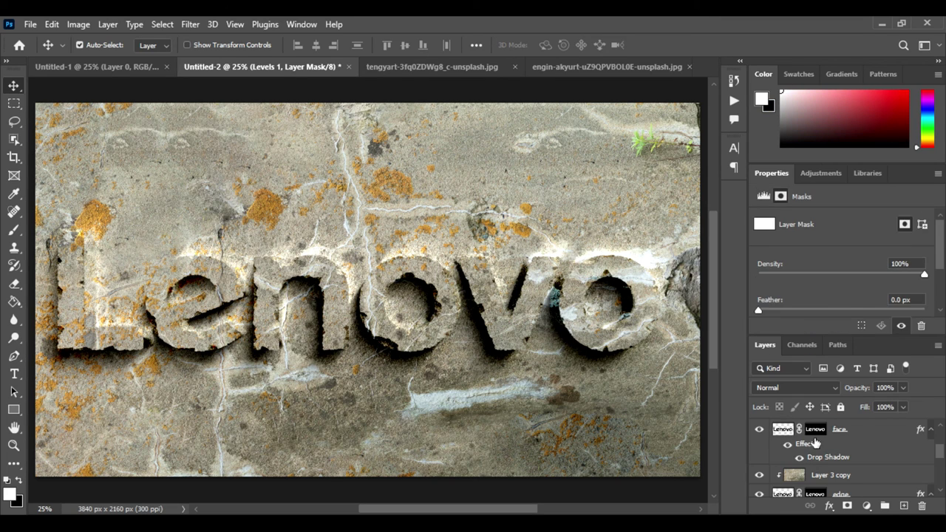
Step: Tune the Levels 1 midtone and white-point sliders to balance the stone's brightness
scroll(837, 280, "down", 2)
scroll(829, 280, "up", 2)
scroll(829, 465, "down", 5)
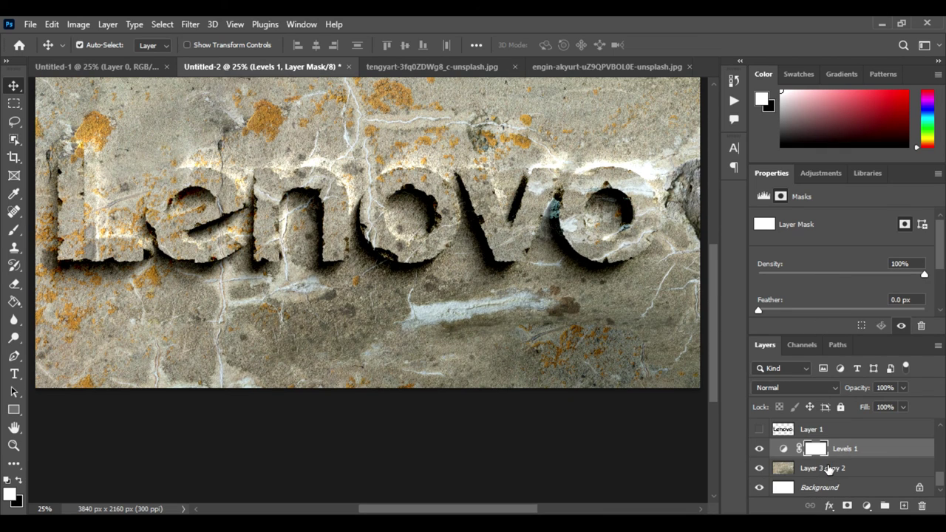
left_click(784, 449)
scroll(848, 305, "down", 1)
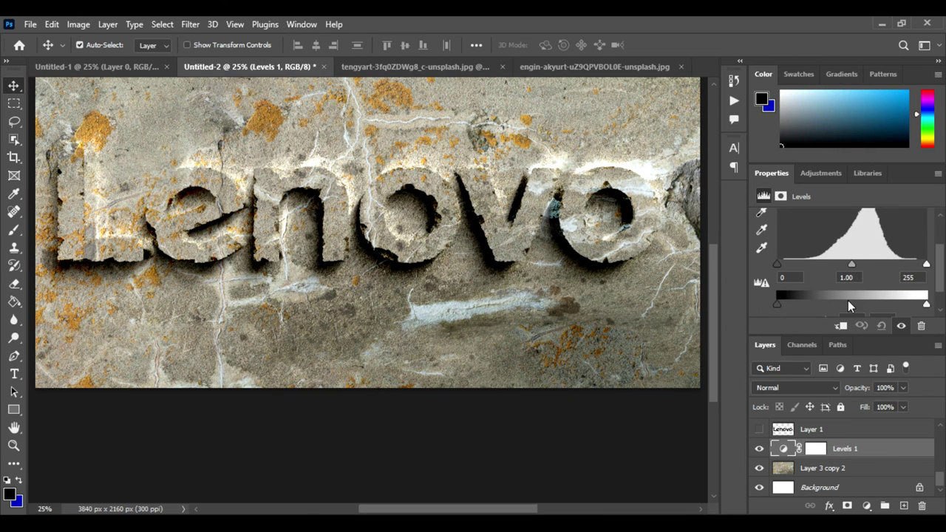
mouse_move(851, 264)
left_mouse_down()
mouse_move(797, 261)
mouse_move(810, 265)
left_mouse_up()
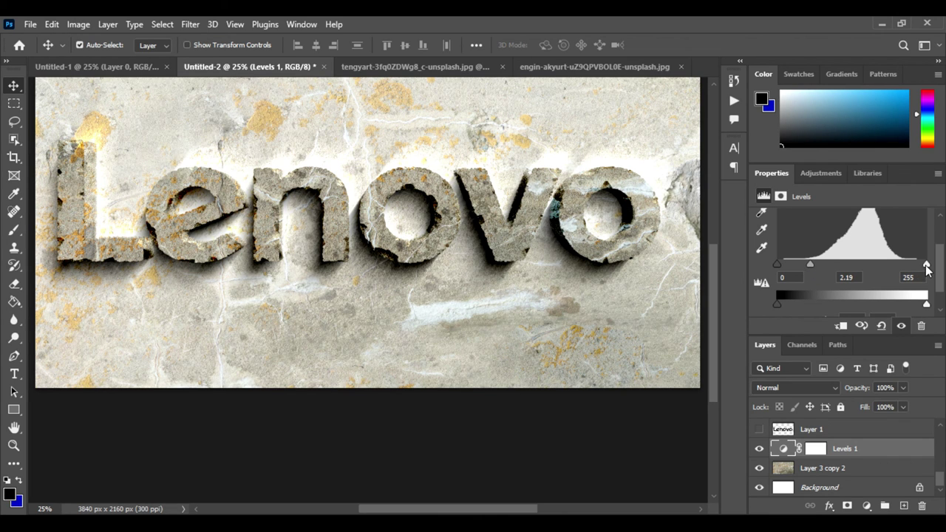
mouse_move(927, 265)
left_mouse_down()
mouse_move(889, 265)
mouse_move(917, 265)
left_mouse_up()
left_click_drag(809, 264, 830, 265)
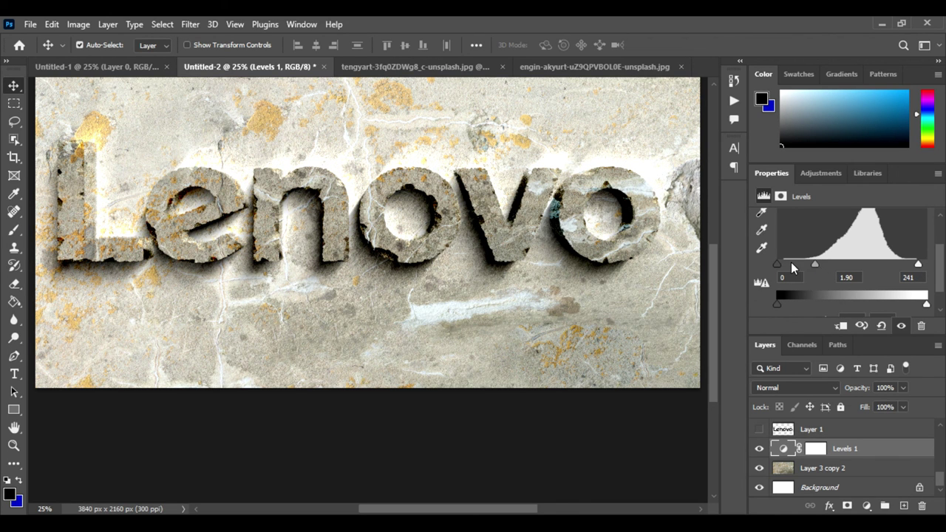
Step: Raise the Levels 1 black input to about 31, then pan the canvas view
mouse_move(777, 263)
left_mouse_down()
mouse_move(804, 278)
mouse_move(795, 278)
left_mouse_up()
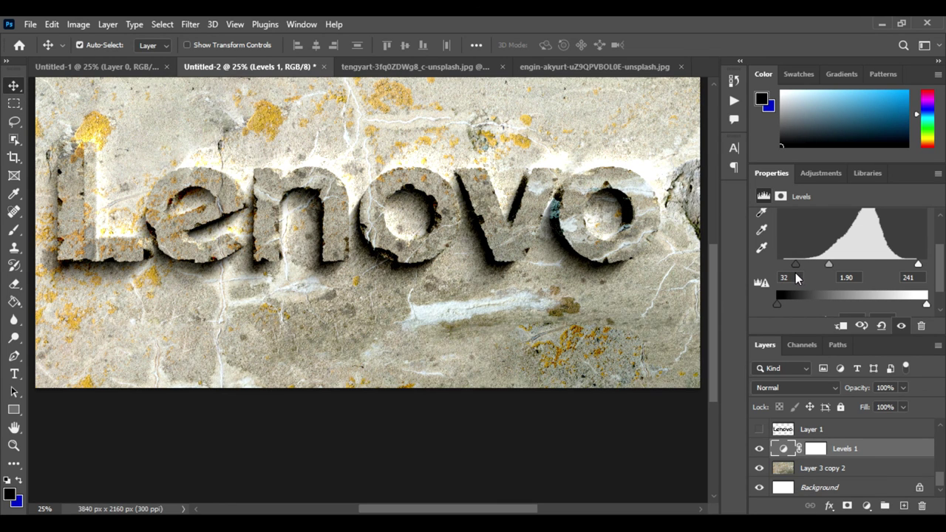
scroll(816, 429, "up", 3)
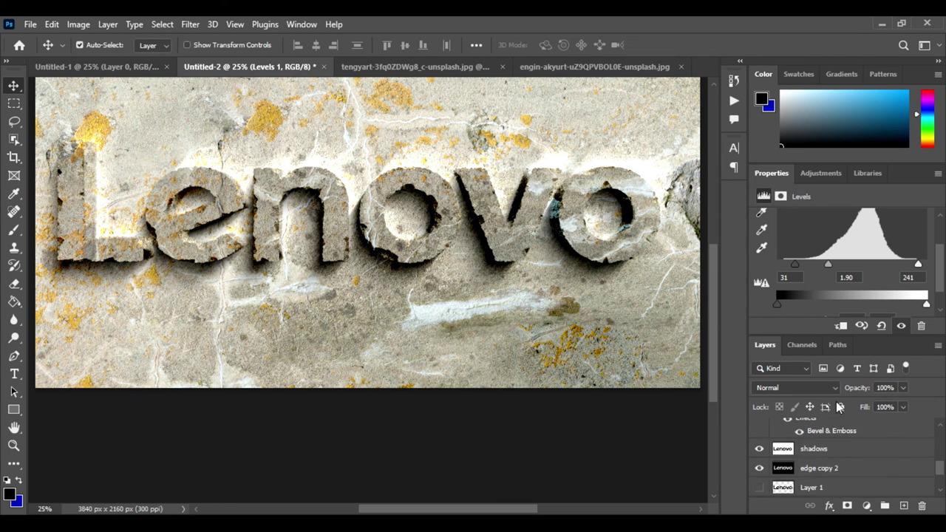
scroll(835, 281, "up", 2)
scroll(835, 281, "up", 1)
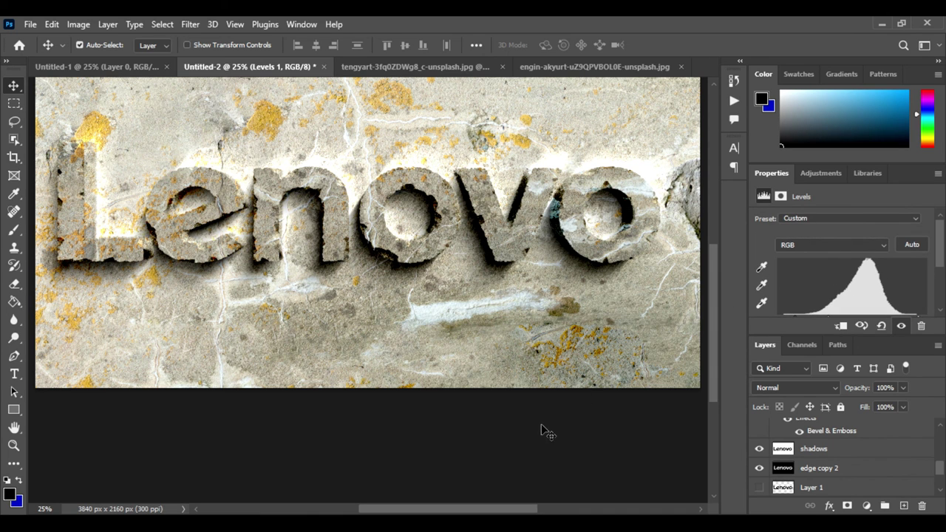
left_click_drag(503, 421, 519, 468)
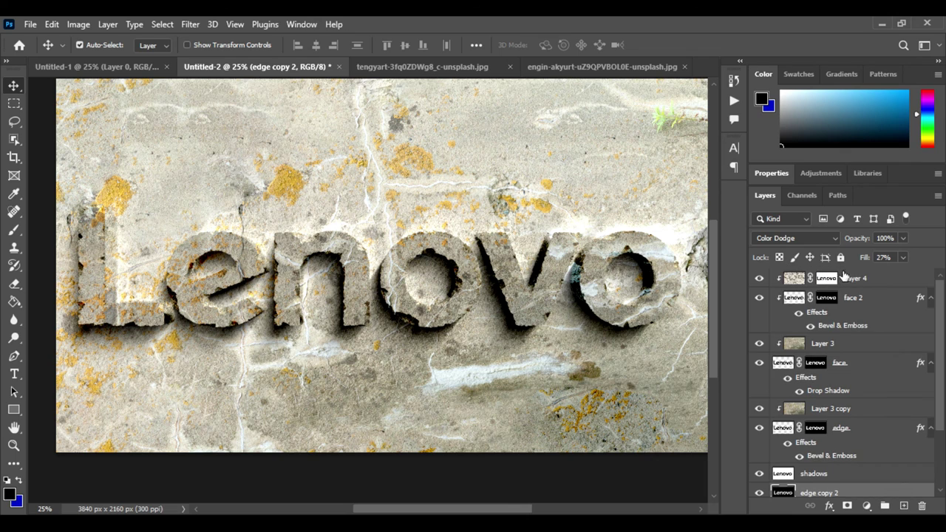
Step: Add a Levels adjustment above Layer 4 with black 19, midtone 0.88, white 243
left_click(893, 281)
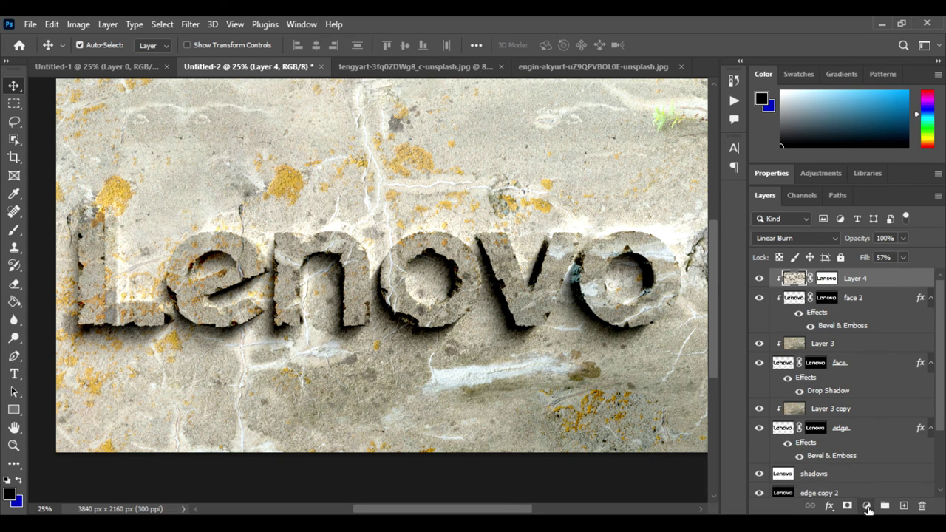
left_click(867, 506)
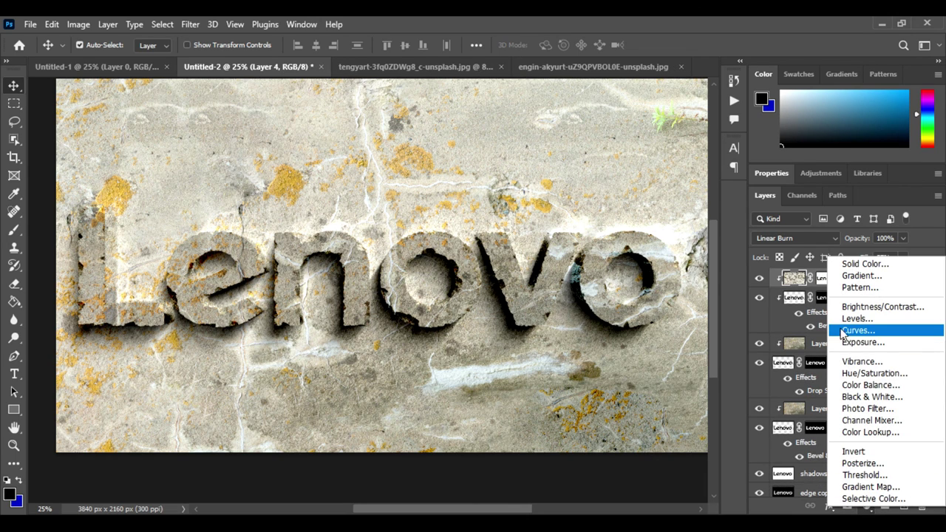
left_click(842, 321)
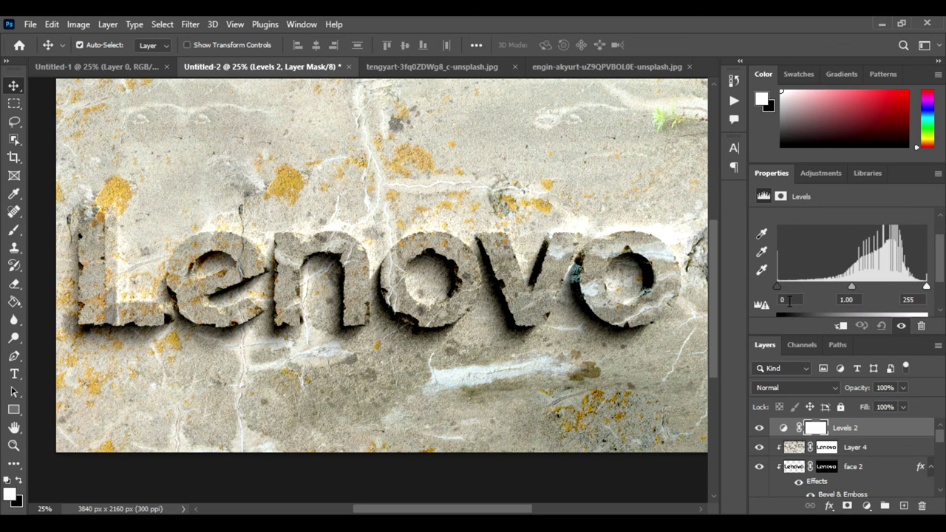
left_click_drag(778, 285, 787, 286)
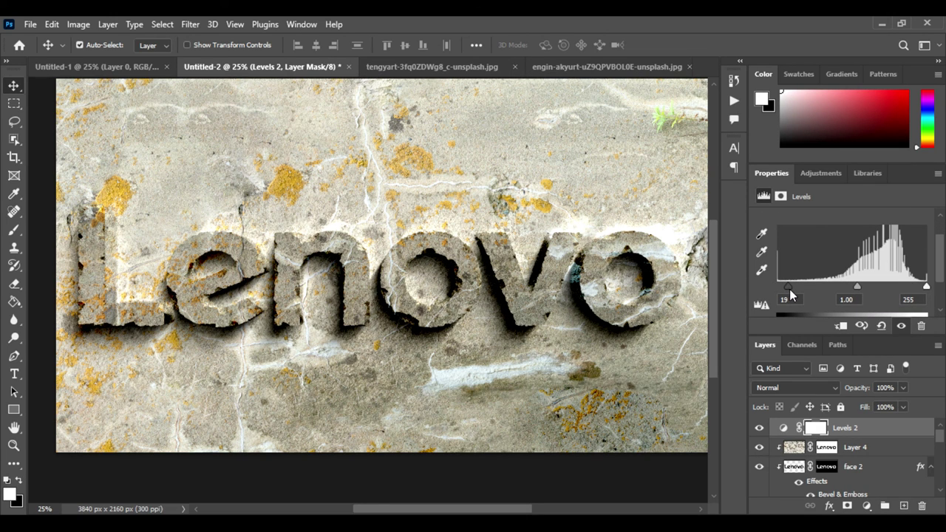
left_click_drag(926, 286, 920, 287)
left_click_drag(855, 286, 859, 286)
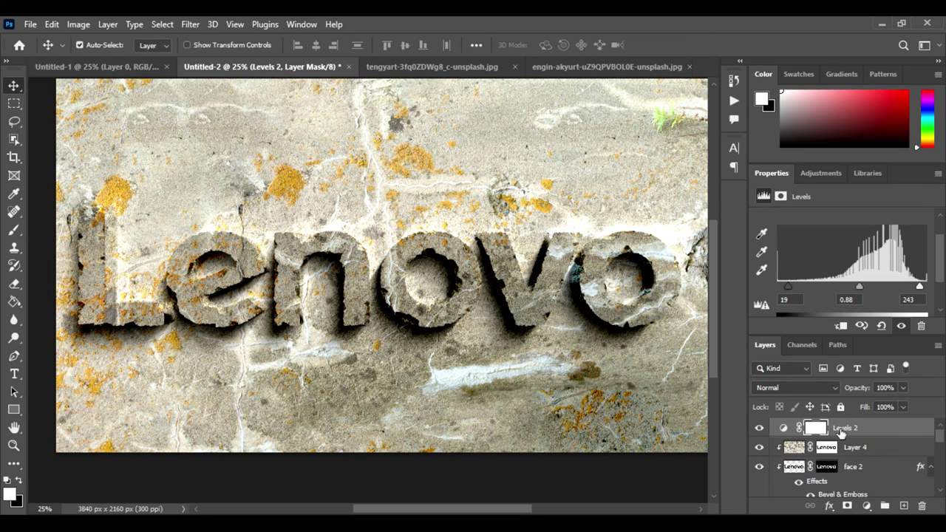
scroll(840, 433, "down", 3)
scroll(839, 437, "down", 3)
scroll(837, 443, "down", 3)
Step: Select Layer 1 and drag the Lenovo lettering further to the right
scroll(835, 450, "down", 2)
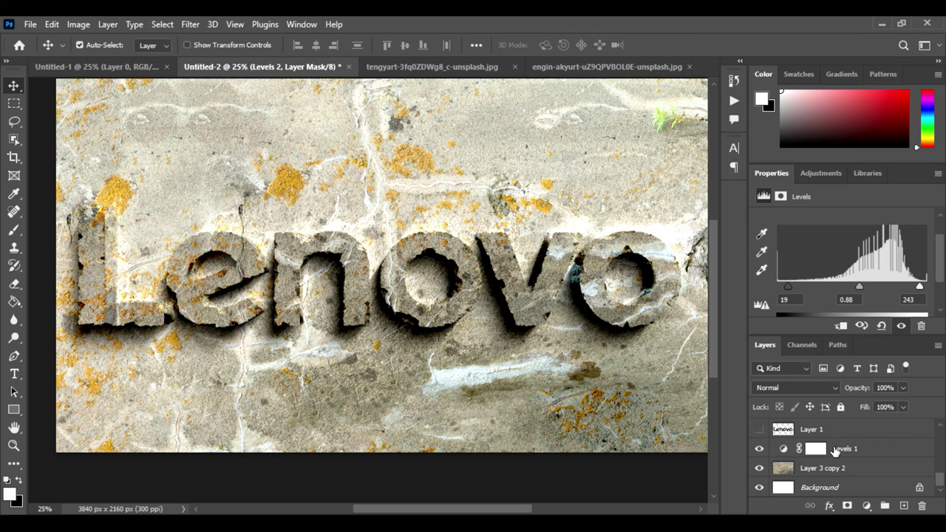
left_click(872, 429, "shift")
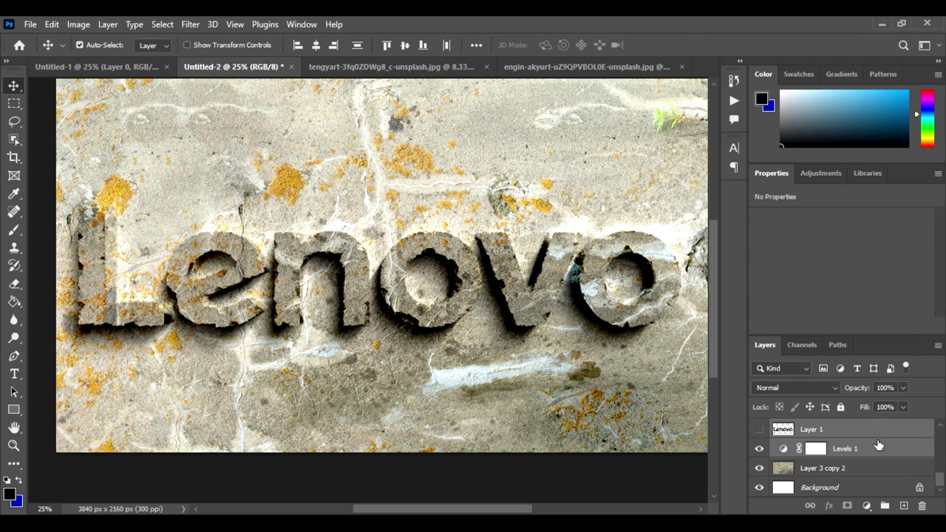
scroll(867, 438, "up", 3)
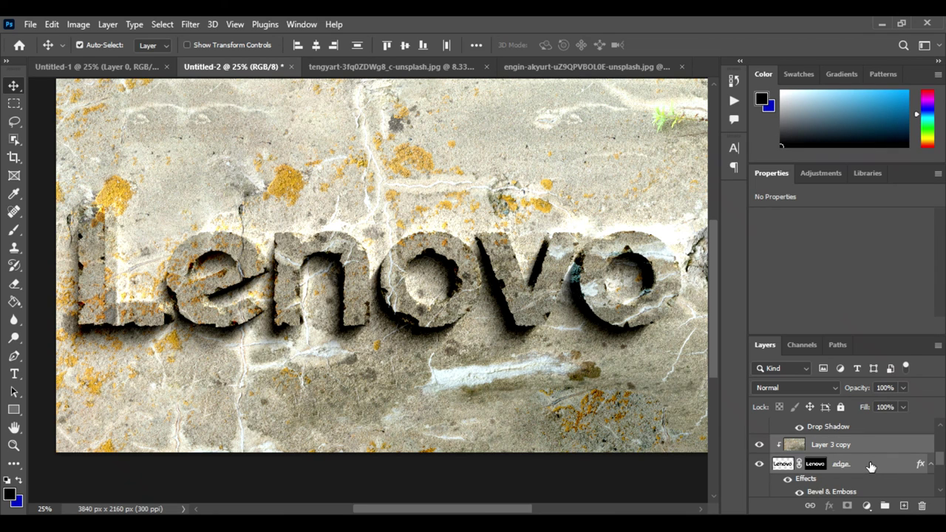
key("ctrl")
left_click_drag(365, 281, 411, 281)
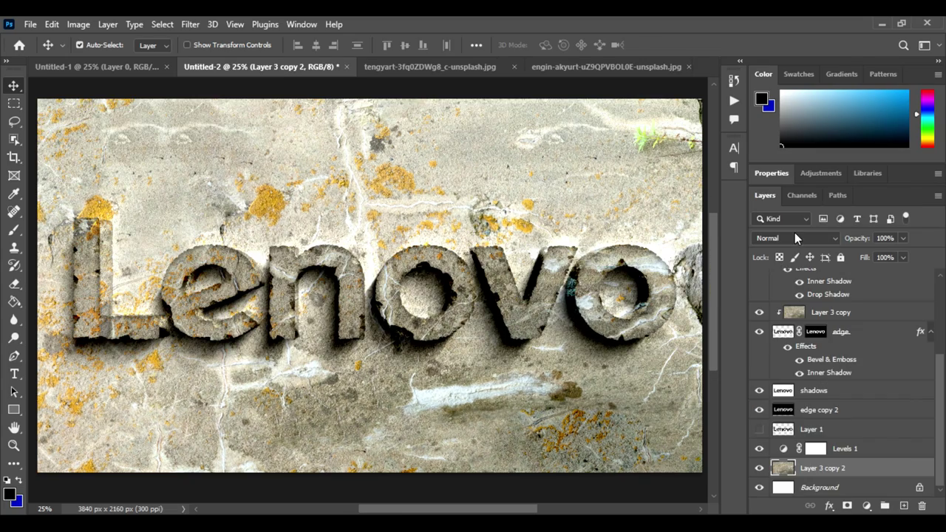
Step: Set the stone background layer to Subtract blending at 62% fill
left_click(795, 235)
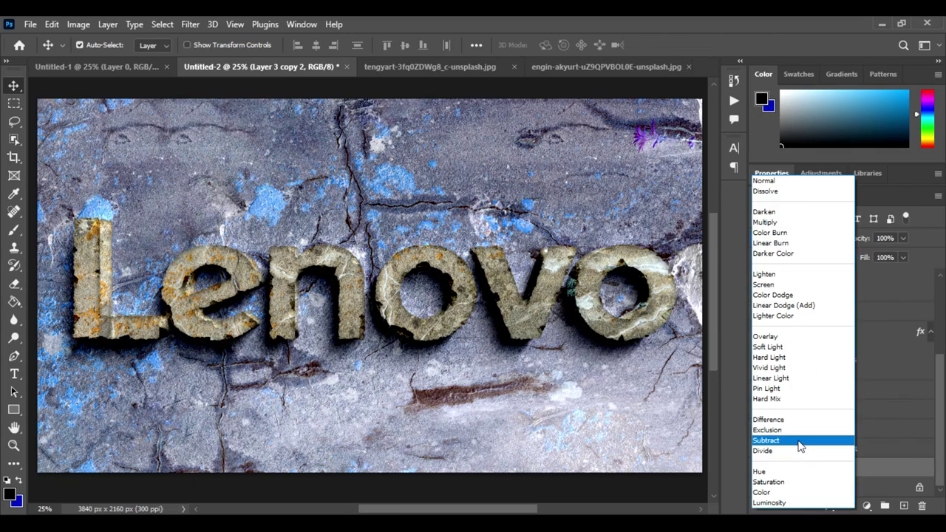
left_click(799, 440)
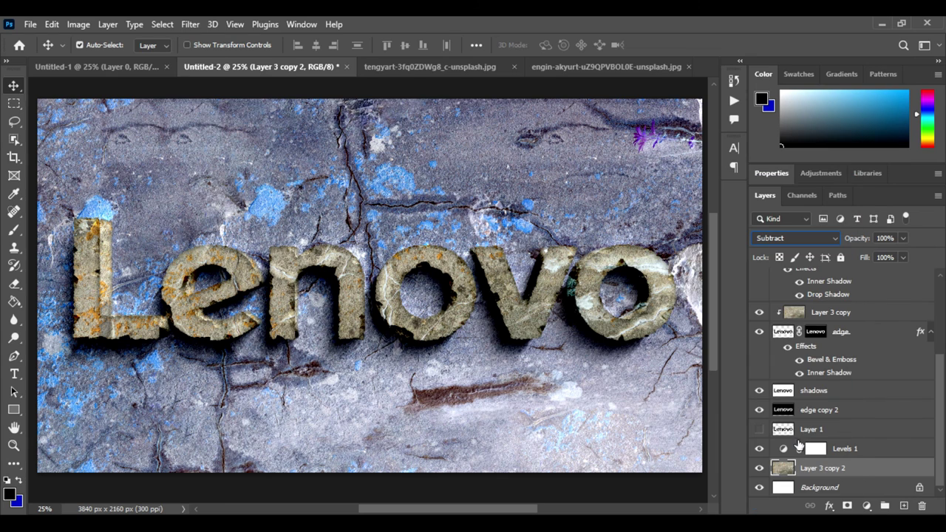
left_click(903, 257)
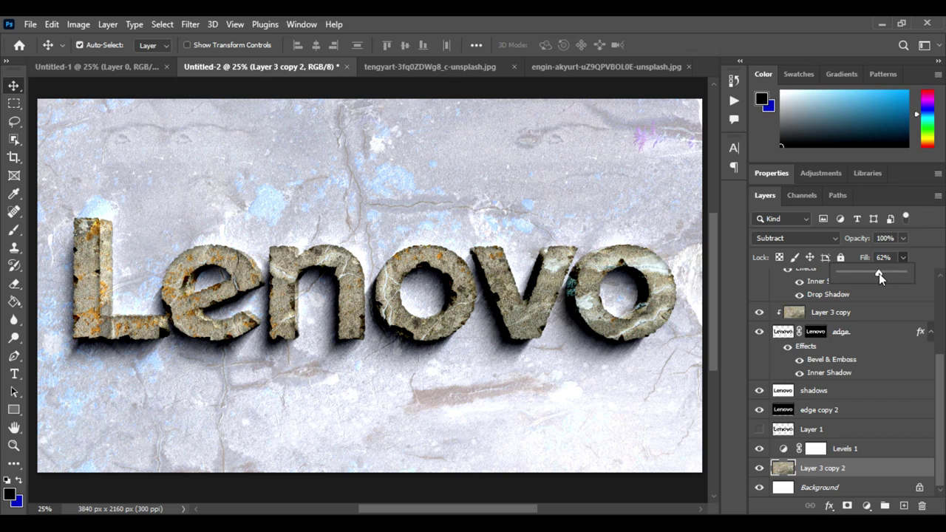
left_click(920, 244)
Step: Raise the edge copy 2 layer's fill to 37%
left_click(867, 410)
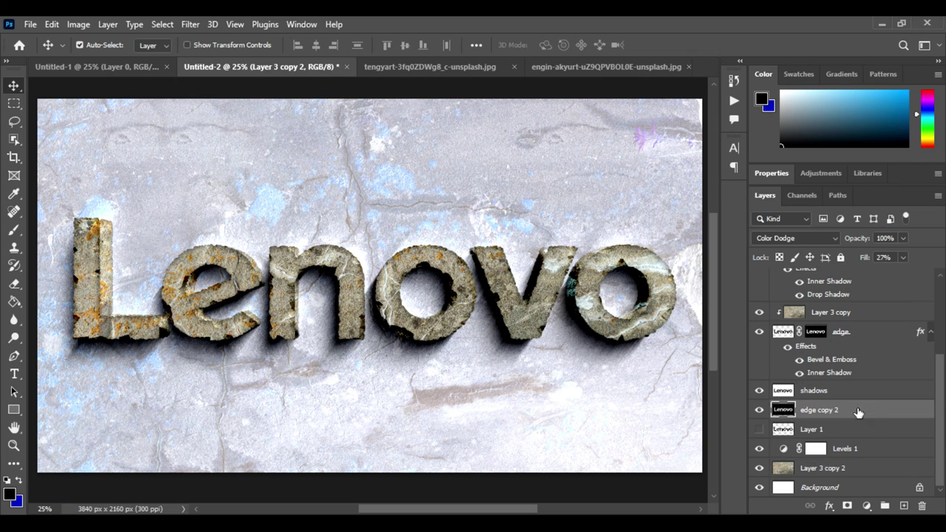
left_click(758, 410)
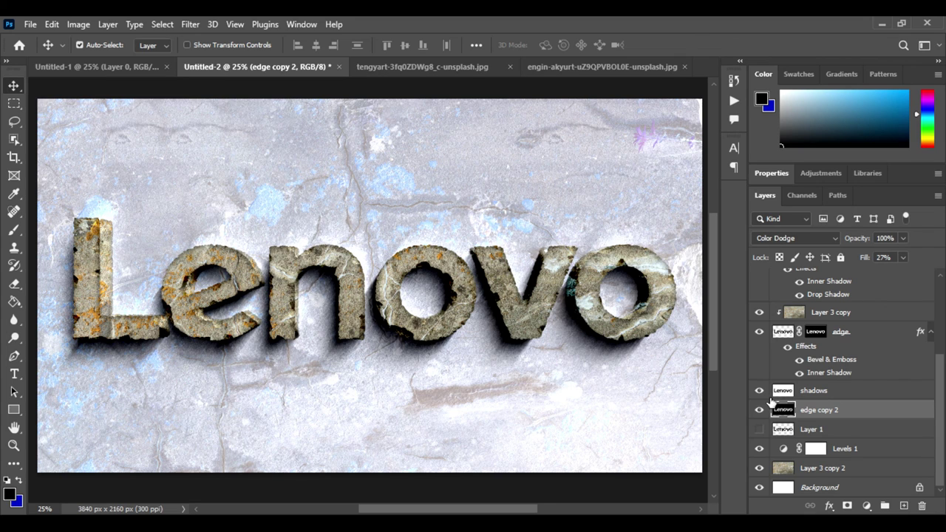
left_click(904, 259)
left_click_drag(893, 273, 896, 277)
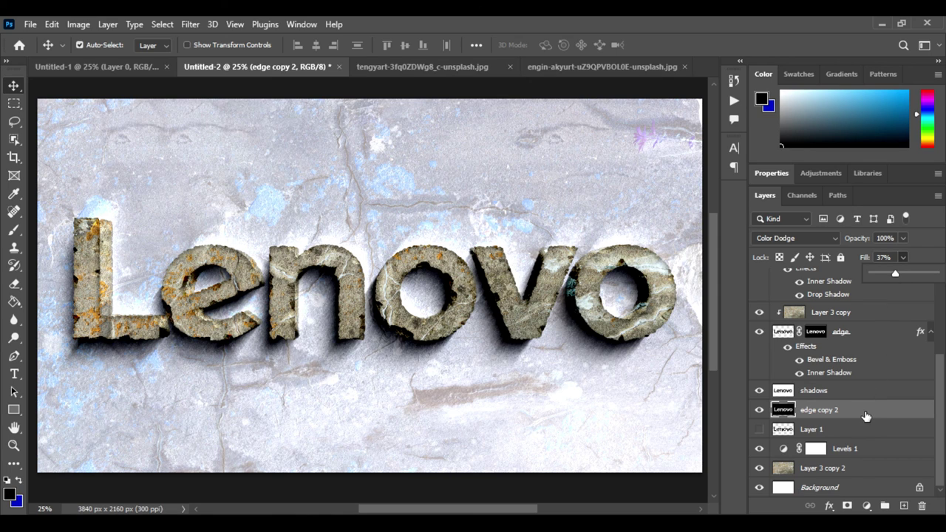
Step: Select the shadows layer and begin setting its fill to 84%
left_click(759, 391)
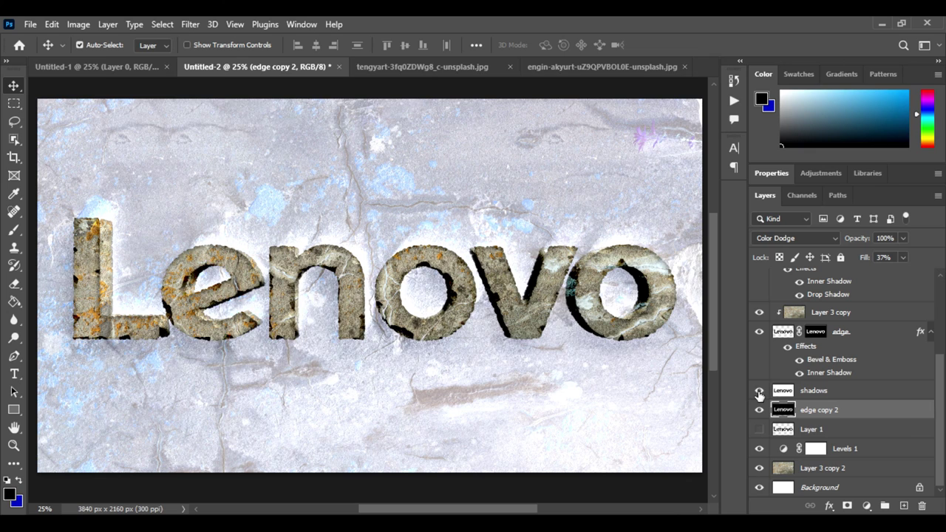
left_click(854, 397)
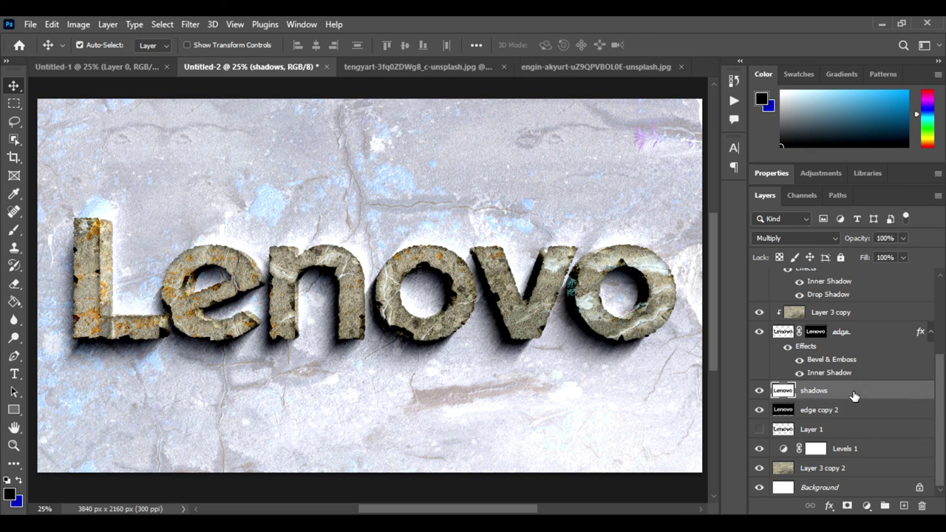
left_click(907, 257)
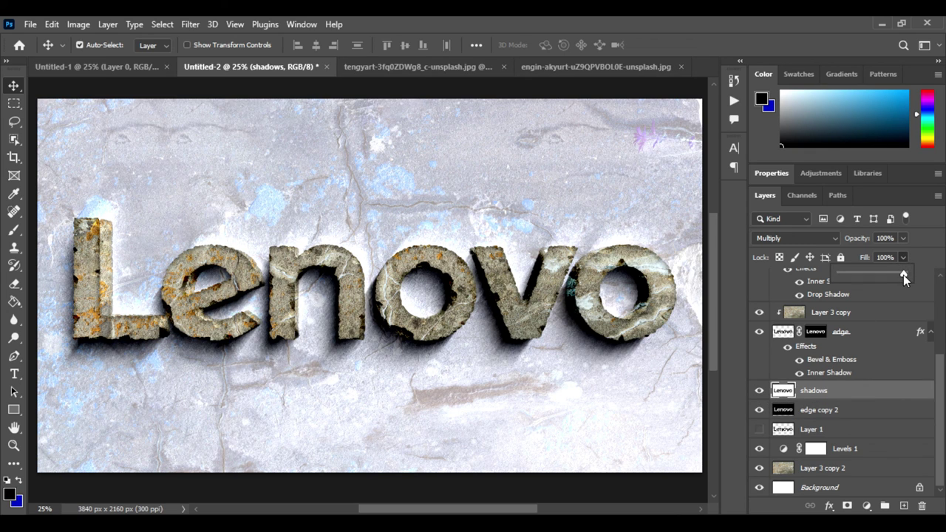